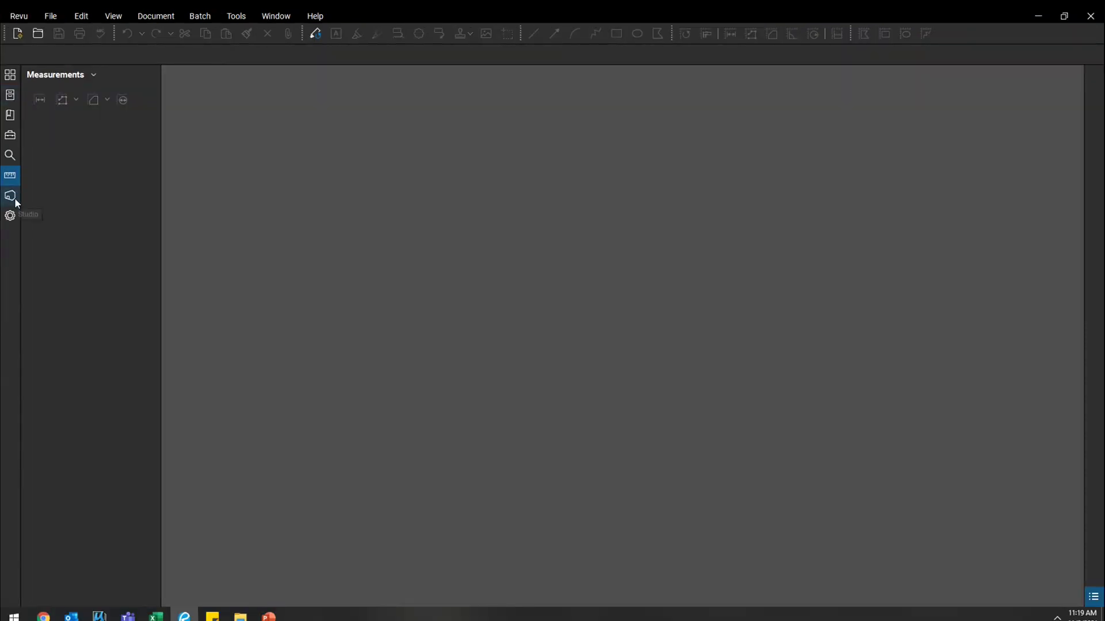
Step: Sign in to Studio to list the three joined sessions
left_click(11, 196)
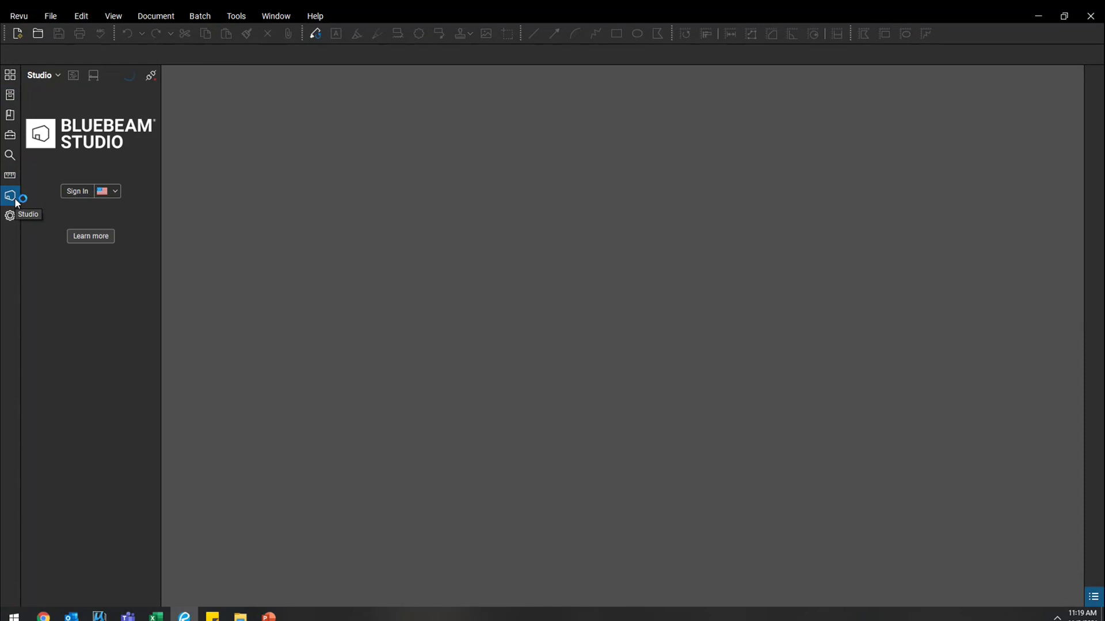
left_click(78, 194)
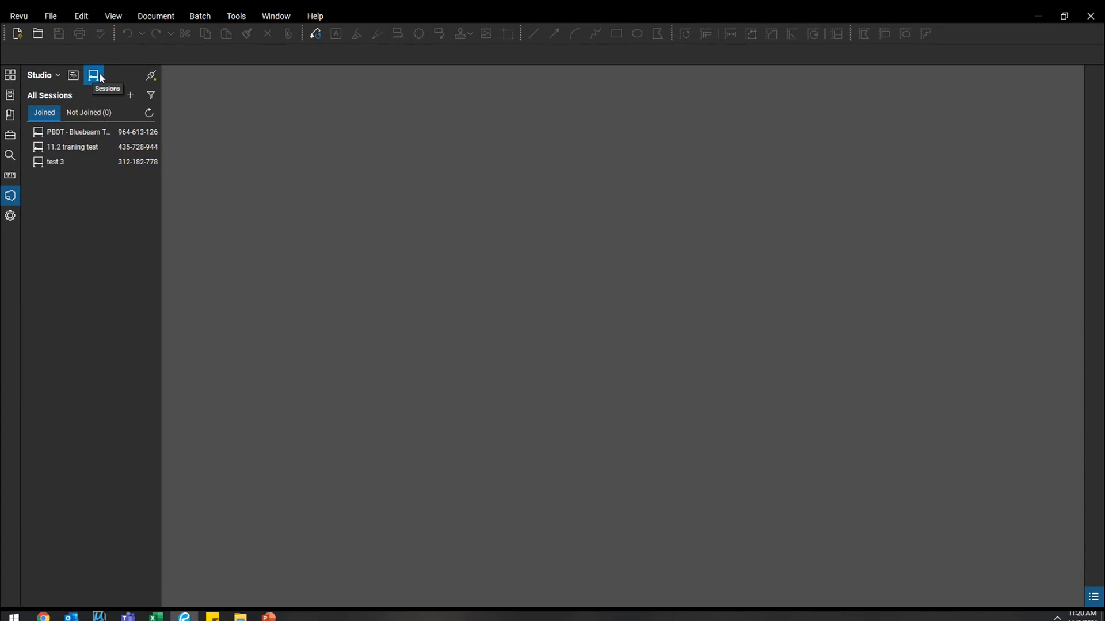
Step: Join the PBOT - Bluebeam Training 2021 session and set your attendee status to presenting
double_click(90, 136)
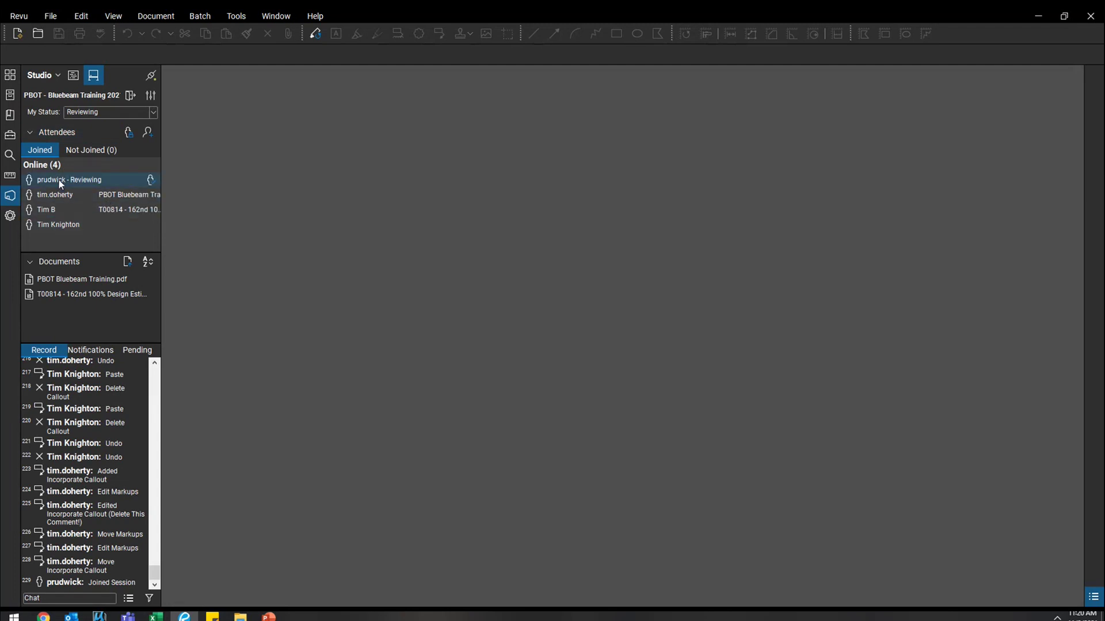
left_click(154, 113)
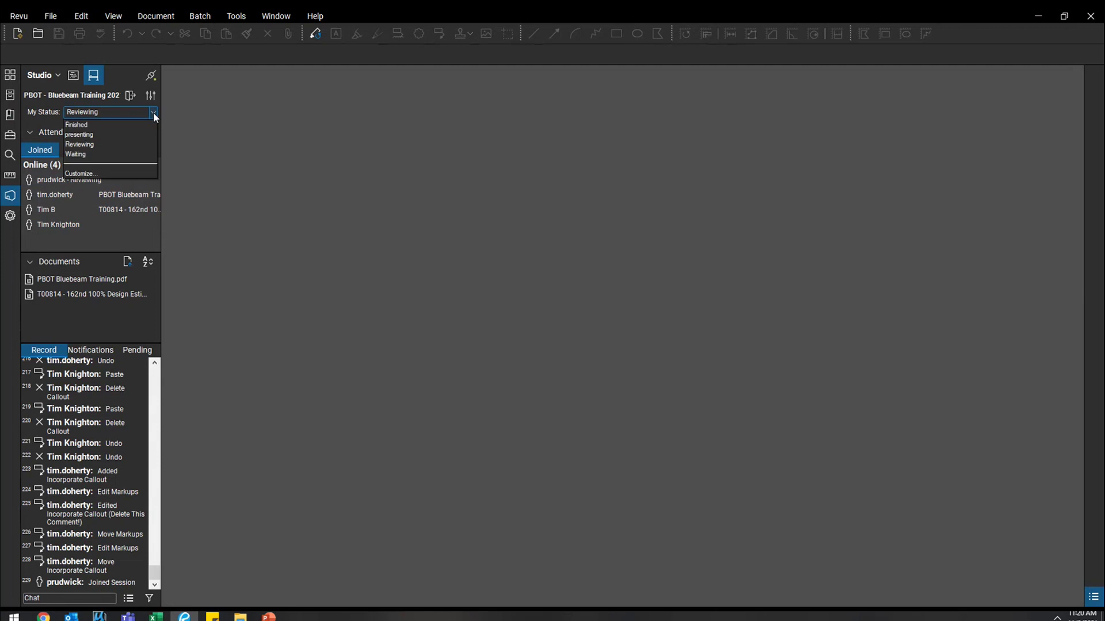
left_click(130, 133)
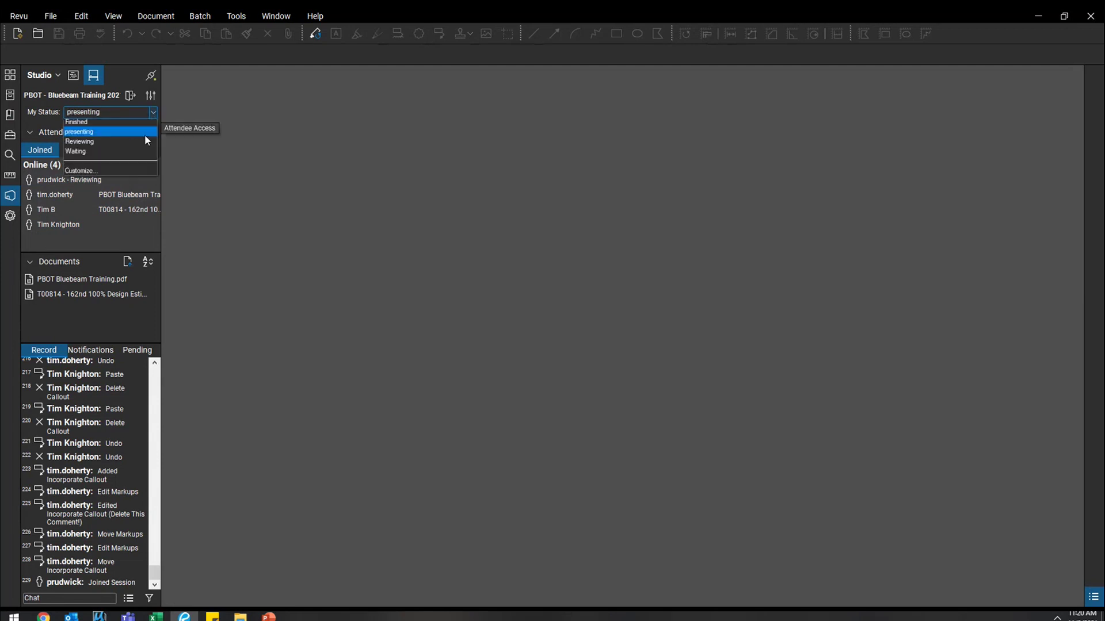
left_click(127, 170)
key("Escape")
mouse_move(117, 288)
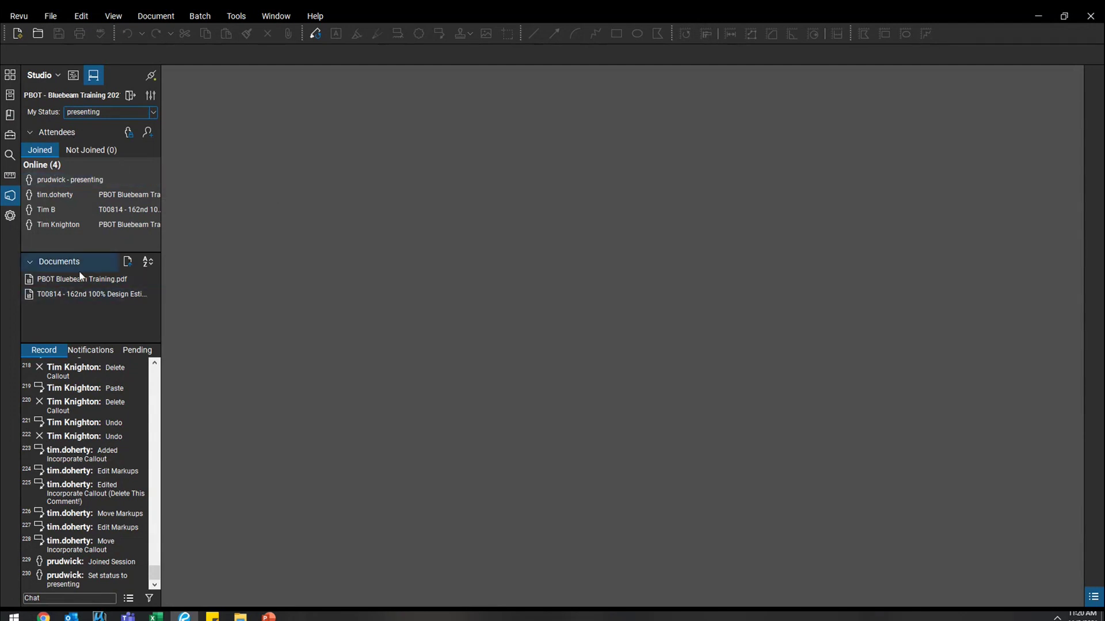
Step: Open PBOT Bluebeam Training.pdf, then open and close the recent Bus pad Plan and Profile drawing
mouse_move(85, 281)
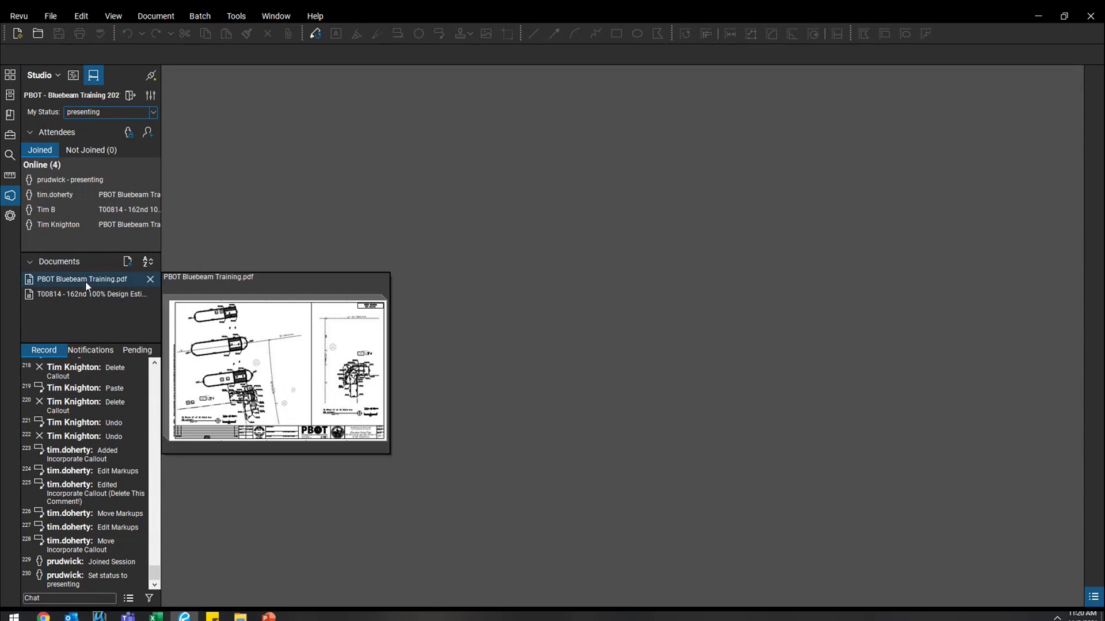
double_click(87, 279)
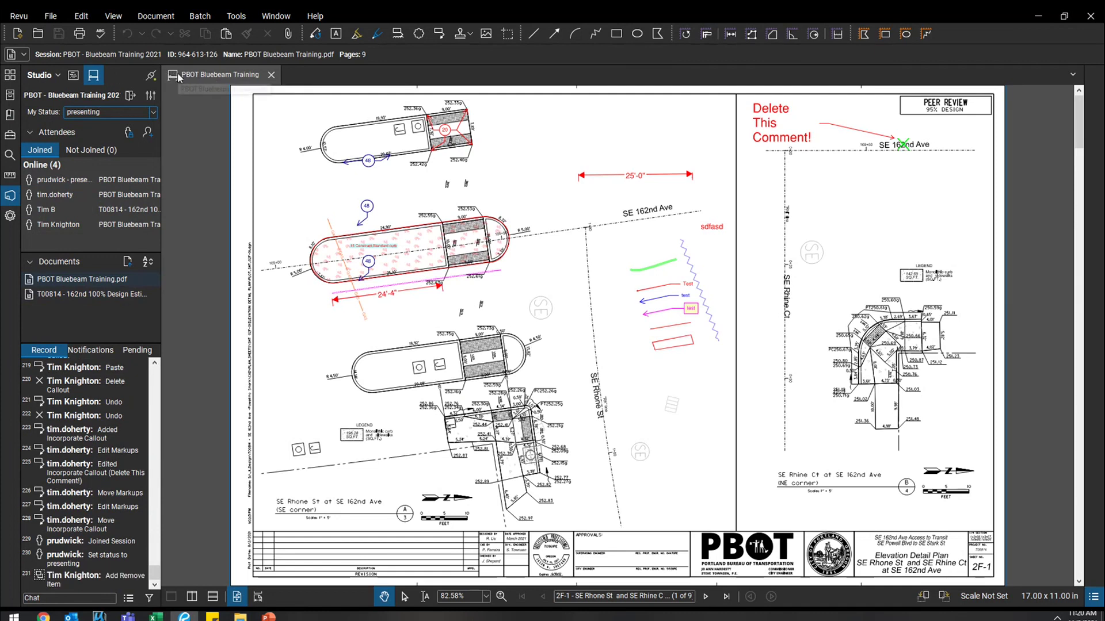
left_click(57, 17)
mouse_move(84, 75)
left_click(189, 80)
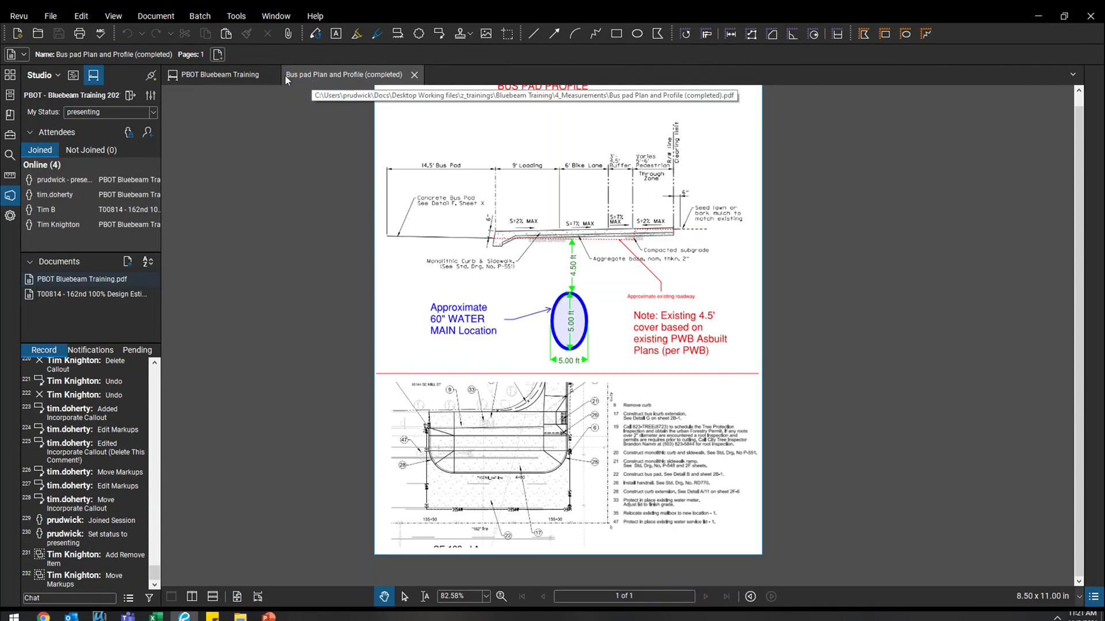
left_click(413, 77)
Step: Open and close the T00814 estimate, then show the Markups List for PBOT Bluebeam Training.pdf
double_click(85, 295)
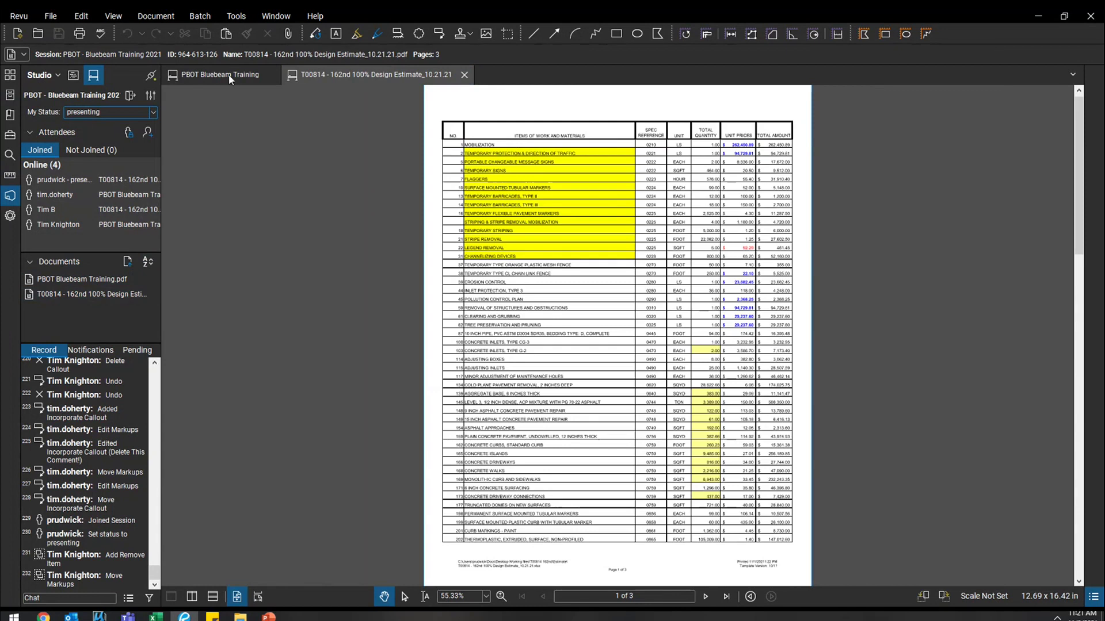
left_click(229, 75)
left_click(450, 80)
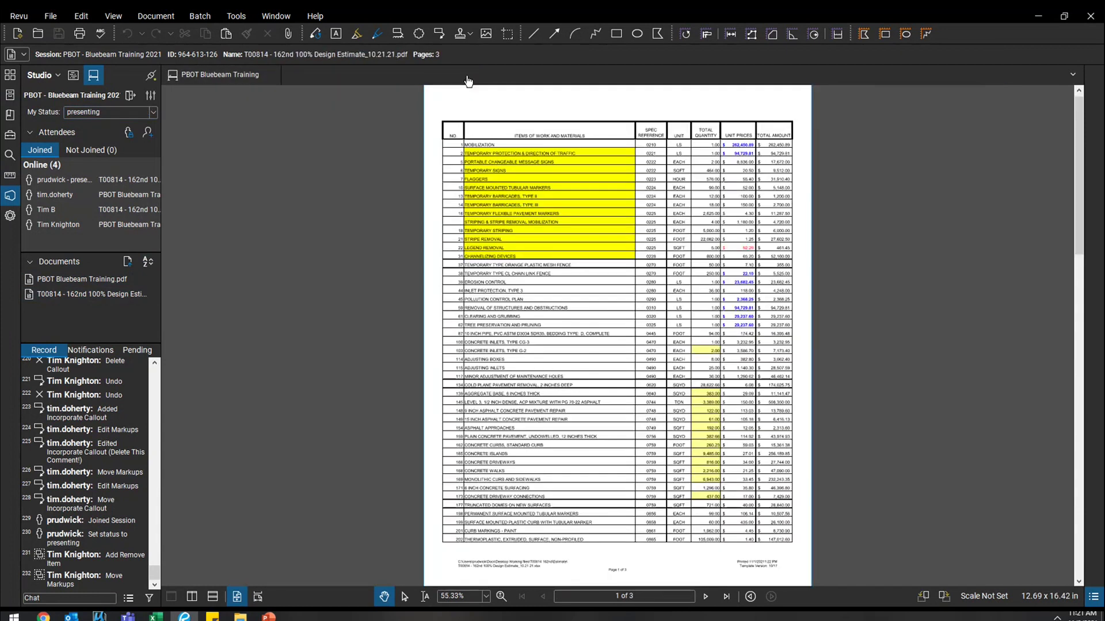
left_click(464, 75)
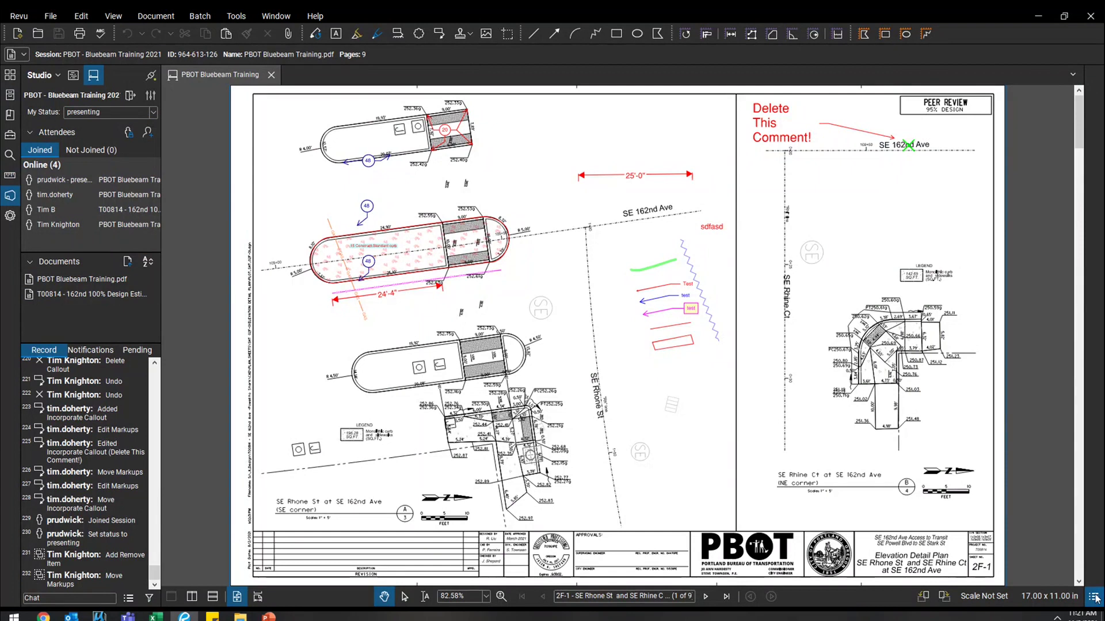
key("alt+l")
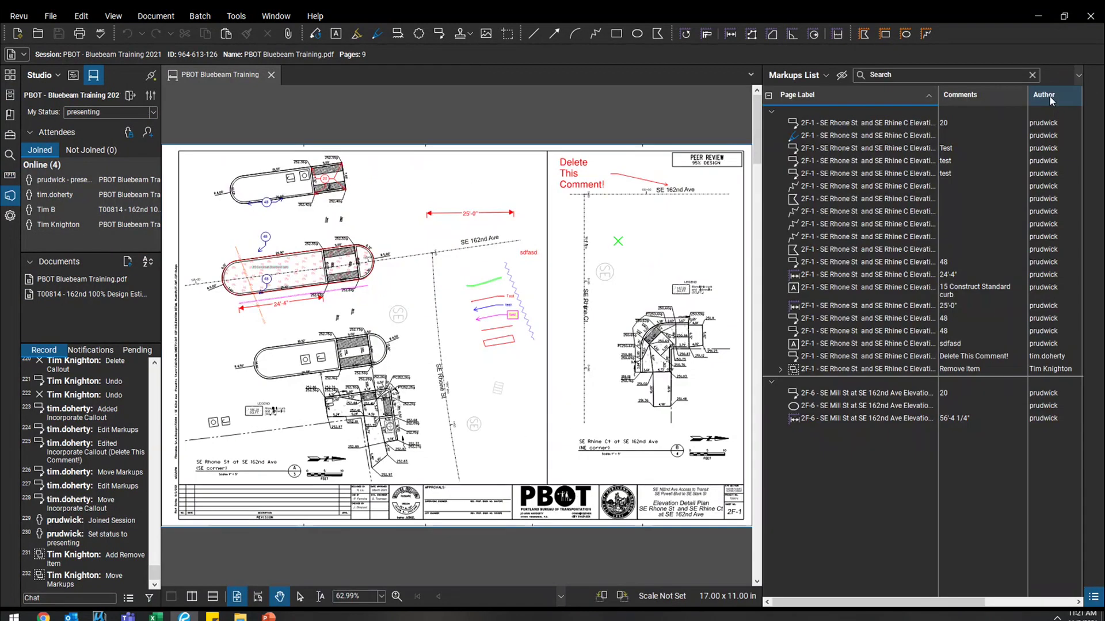
Step: Select the Remove item and 48 callout markups in the Markups List
left_click(1017, 371)
left_click(677, 241)
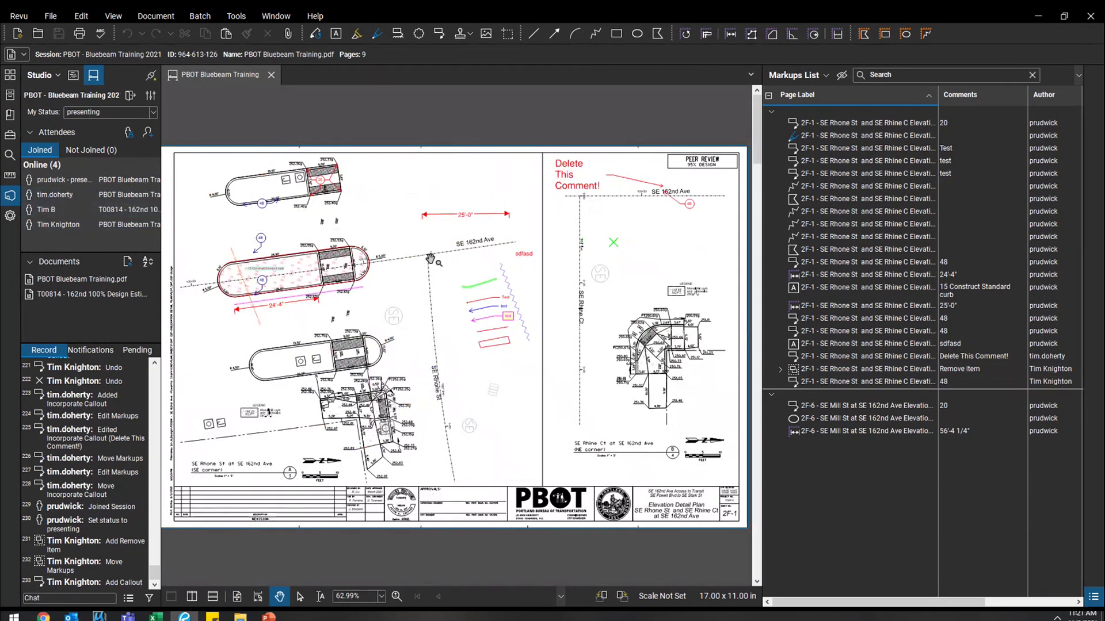
left_click(1050, 371)
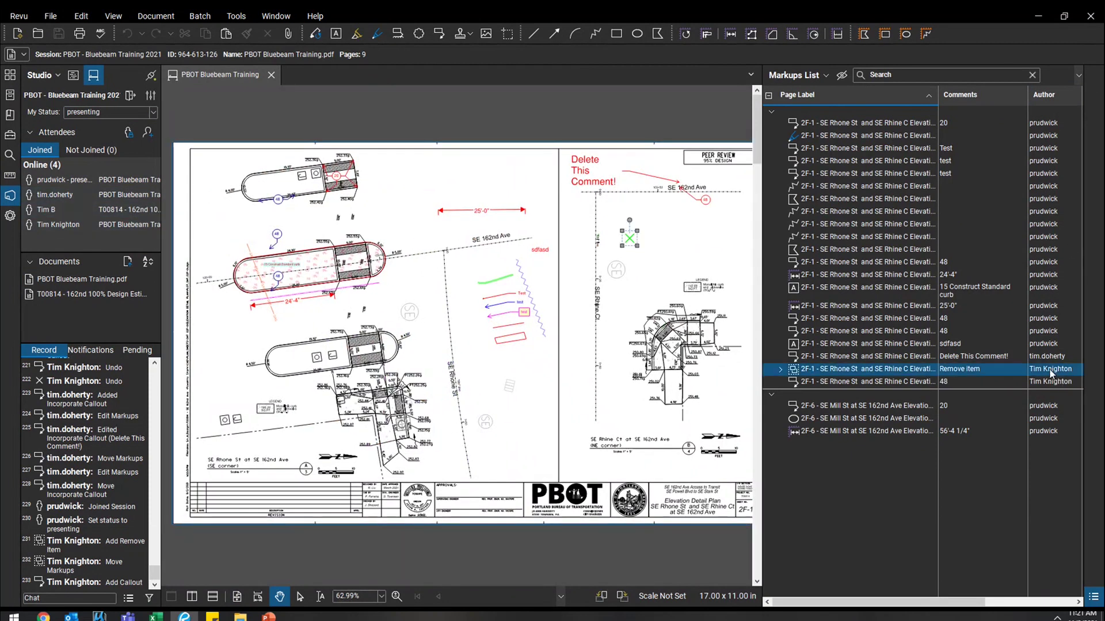
left_click(1051, 383)
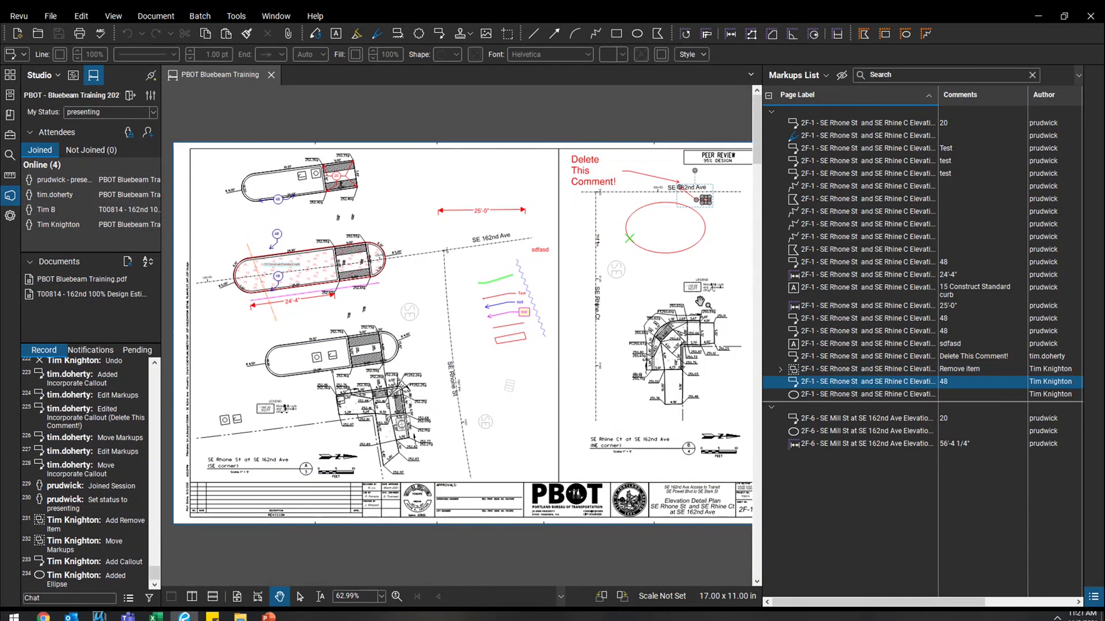
scroll(754, 204, "up", 3)
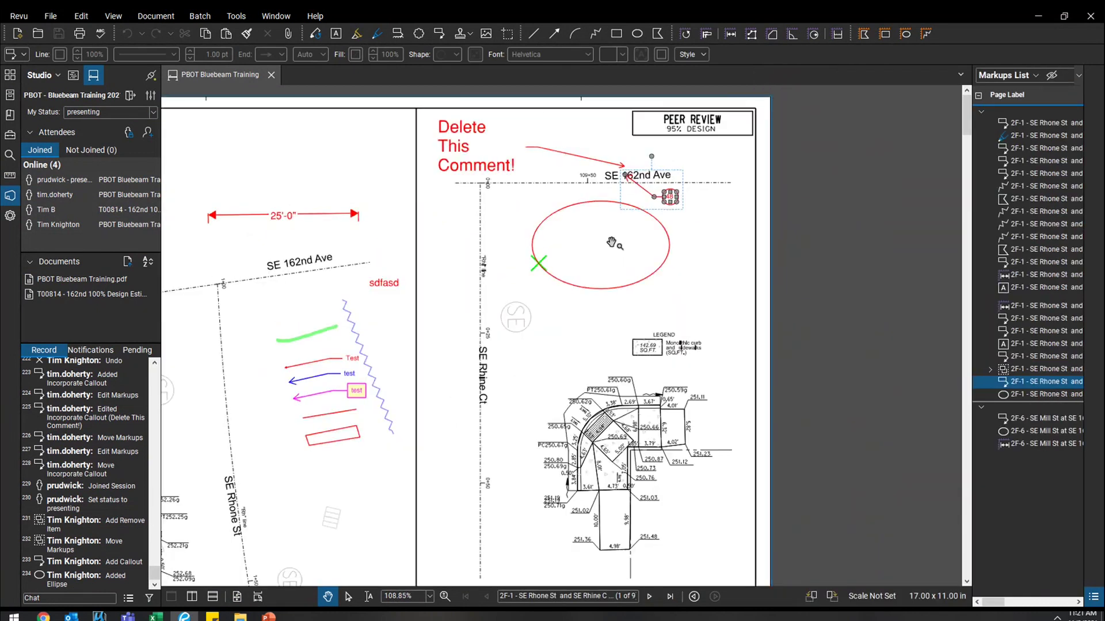
scroll(611, 242, "down", 2)
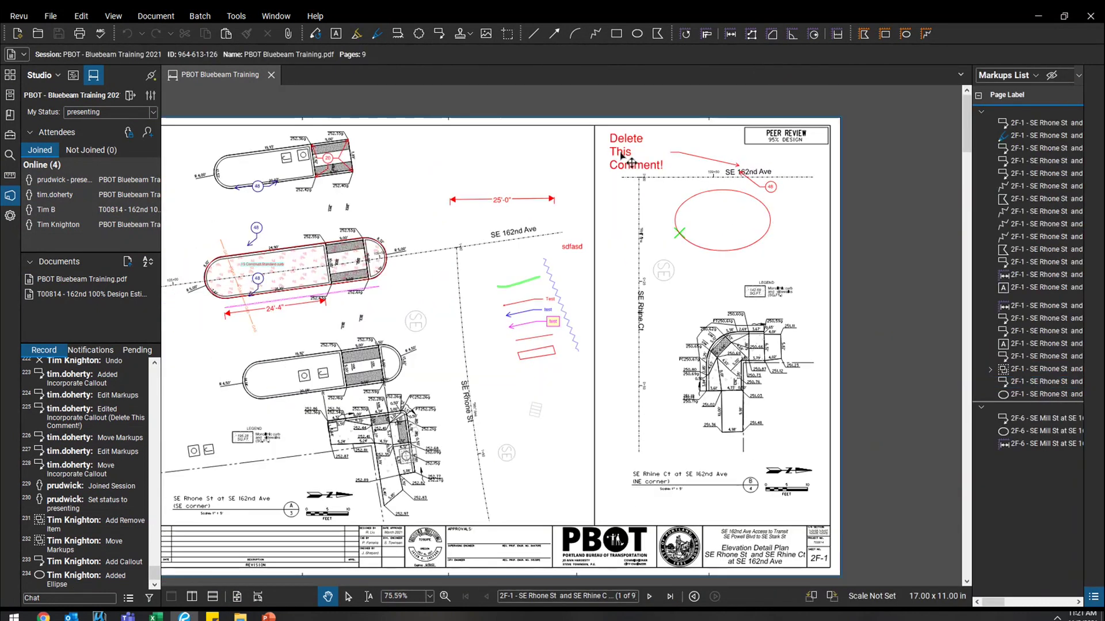
Step: Widen the Markups List to show Comments and delete the 'Delete This Comment!' callout
left_click(624, 149)
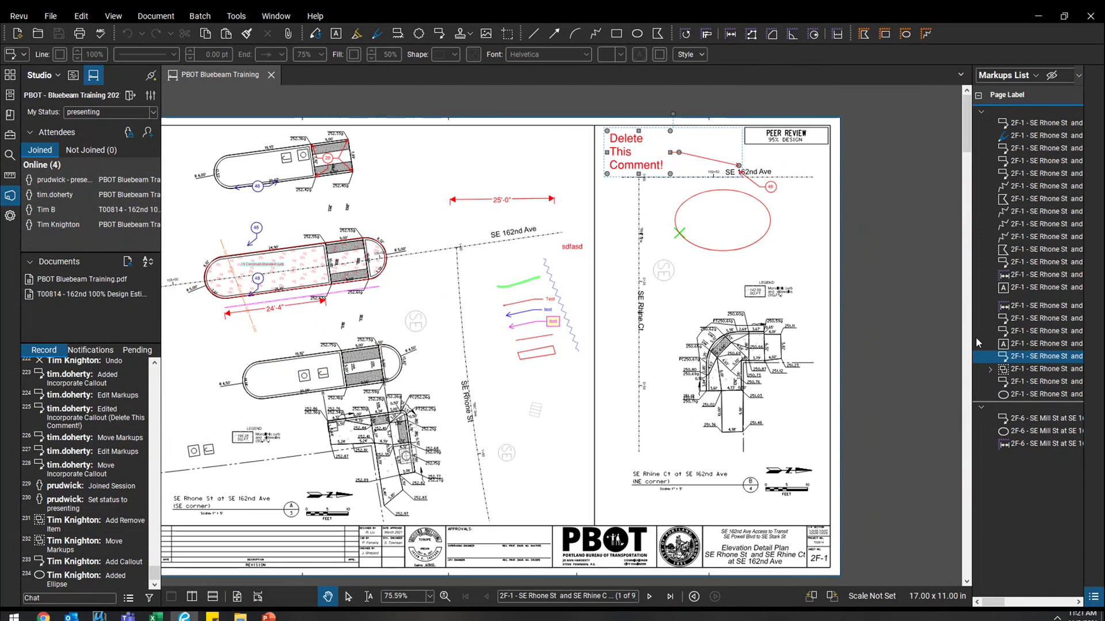
left_click_drag(976, 337, 853, 337)
left_click(624, 179)
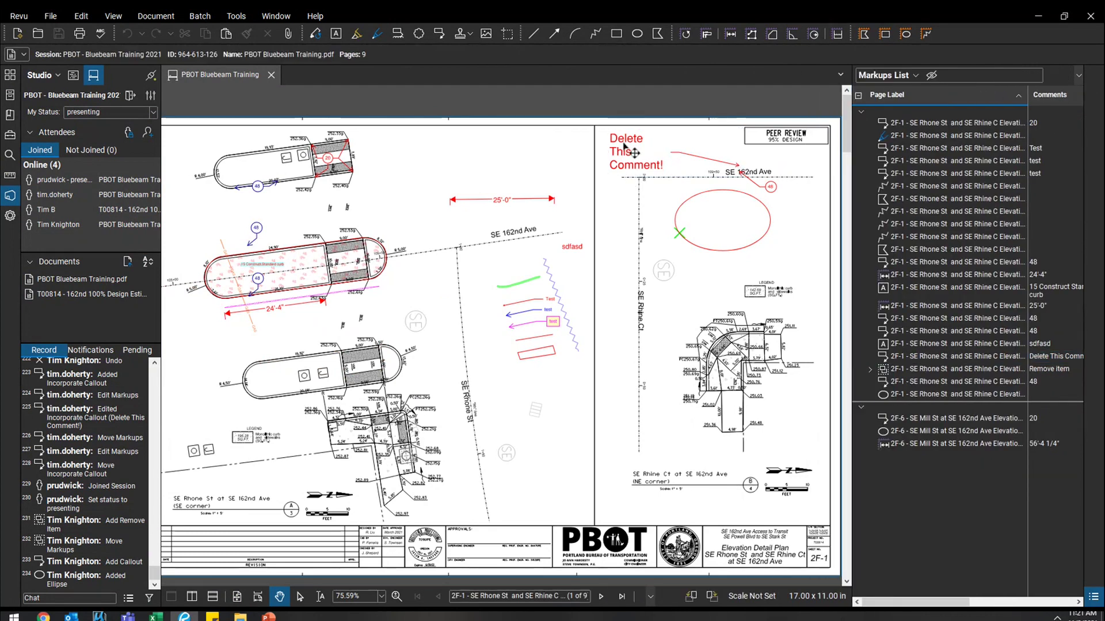
left_click(633, 154)
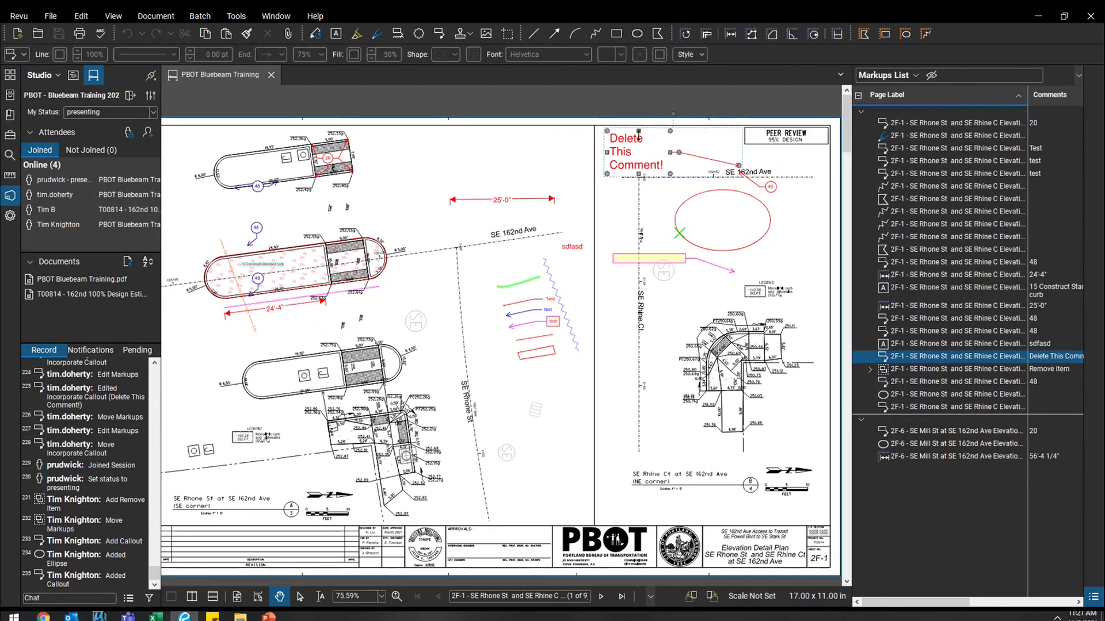
scroll(633, 154, "up", 3)
key("Escape")
key("ctrl+minus")
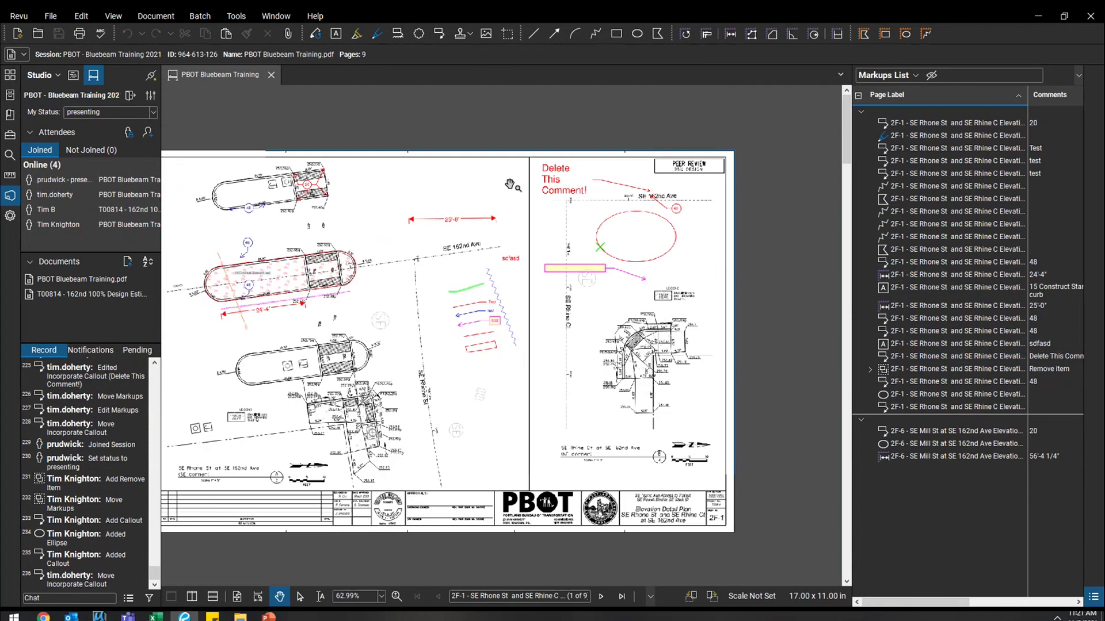
left_click(10, 135)
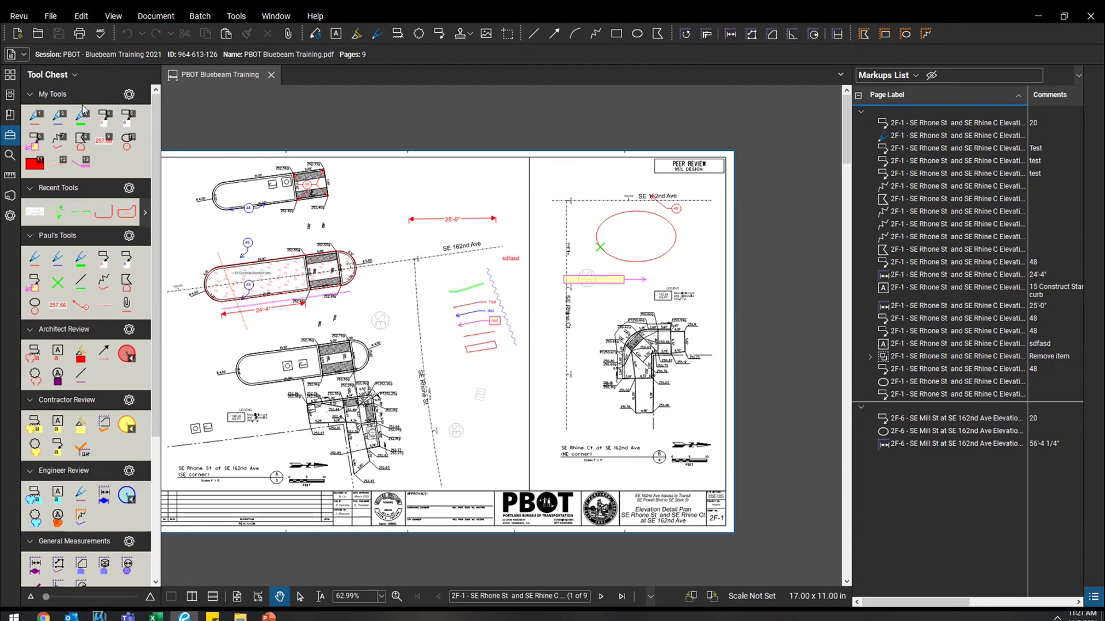
Step: Collapse the Tool Chest and highlight the SE 162nd Ave label in green
left_click(16, 137)
left_click(10, 135)
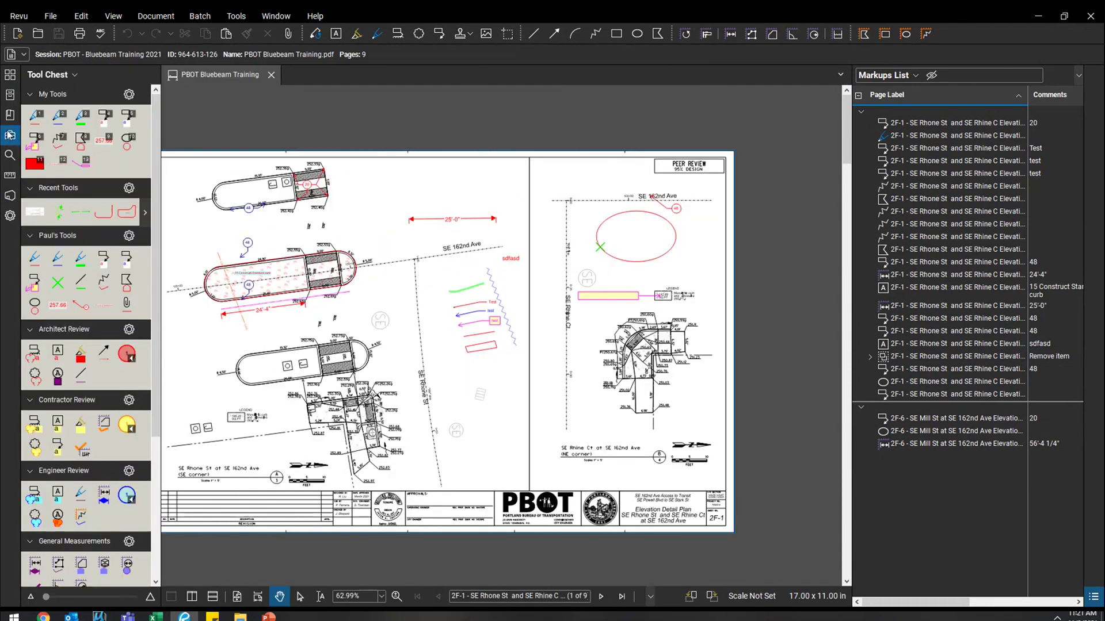
left_click(10, 135)
scroll(521, 198, "up", 5)
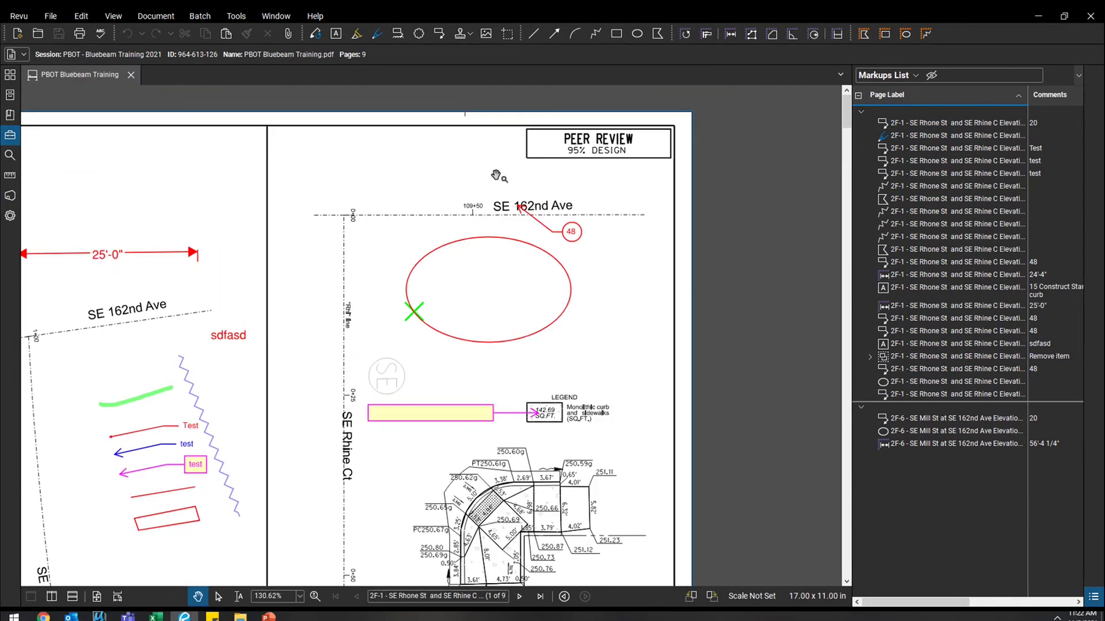
key("h")
mouse_move(517, 208)
left_mouse_down()
mouse_move(544, 205)
mouse_move(578, 236)
left_mouse_up()
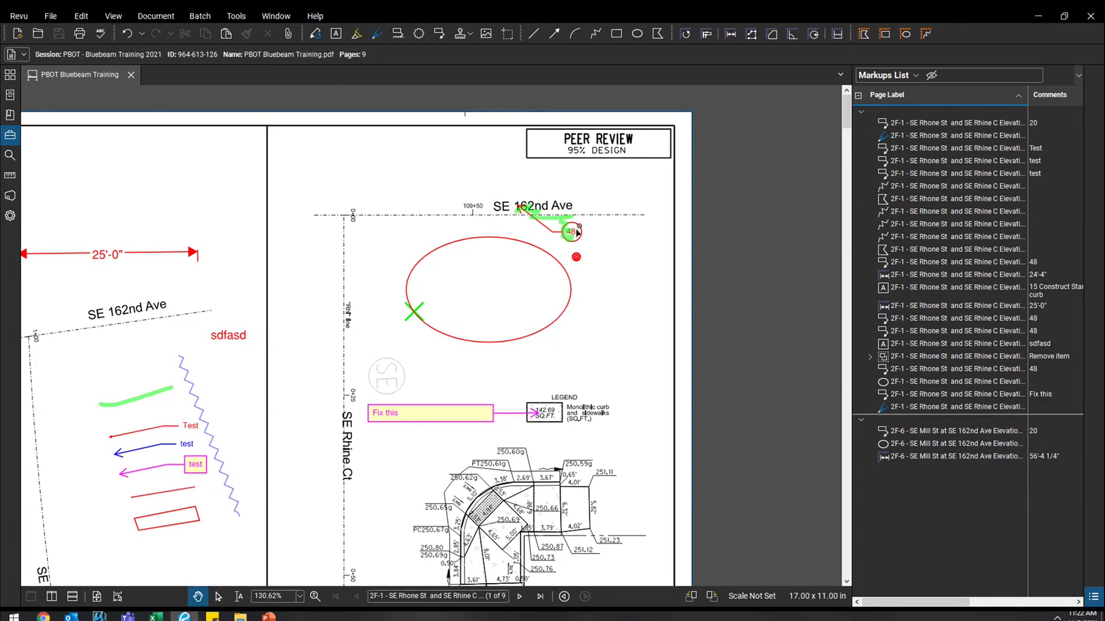
Step: Delete the green highlight markup, then undo to restore it
left_click(575, 233)
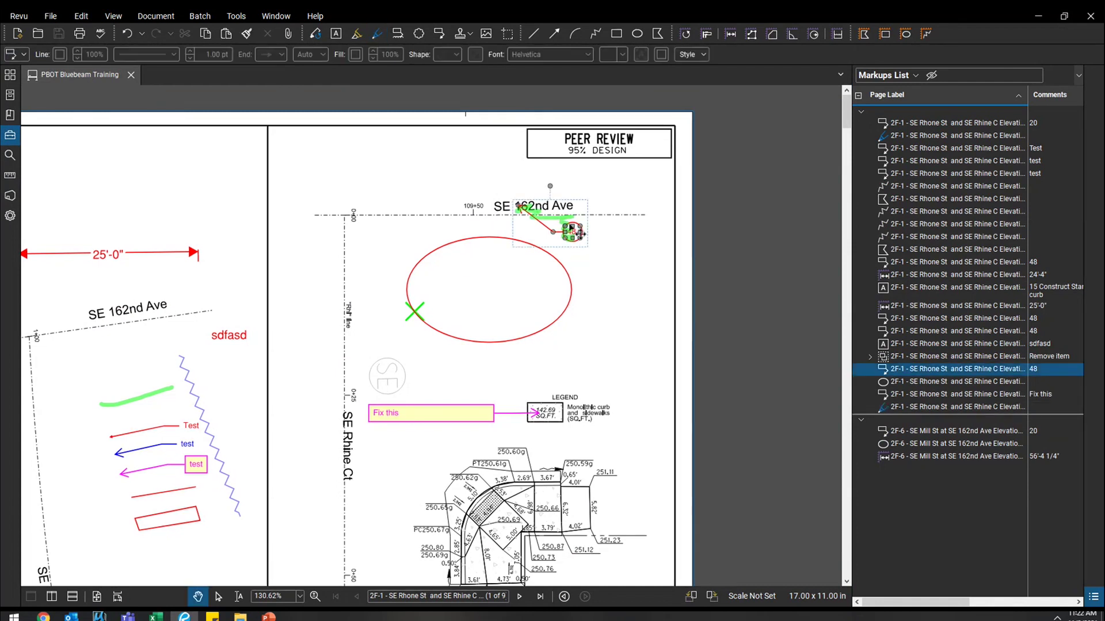
left_click(573, 232)
key("Delete")
scroll(317, 274, "down", 1)
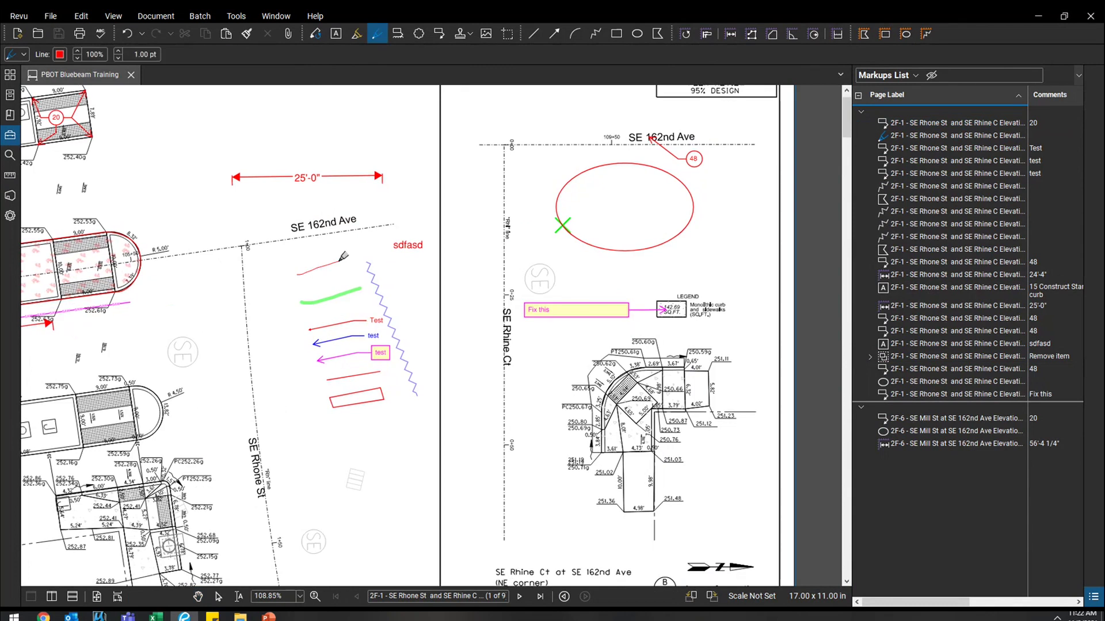
key("ctrl+z")
Step: Move the rounded curb polygon and pull out the 24'-4" dimension's leader line
left_click_drag(345, 291, 571, 249)
left_click(253, 241)
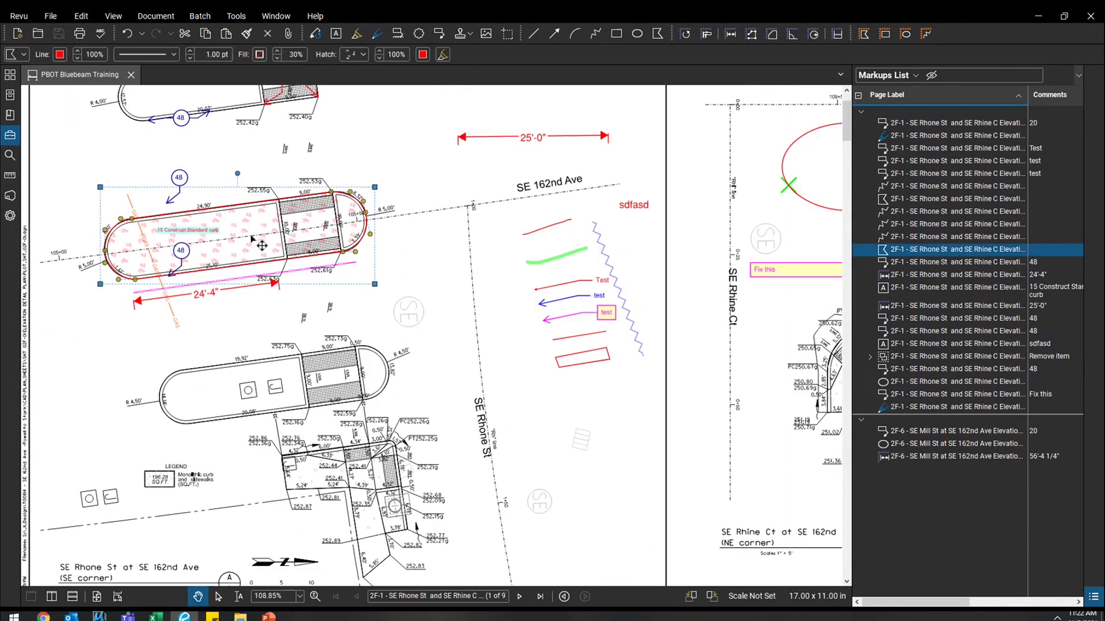
left_click_drag(254, 240, 544, 157)
left_click(427, 154)
left_click(322, 295)
left_click_drag(253, 312, 283, 382)
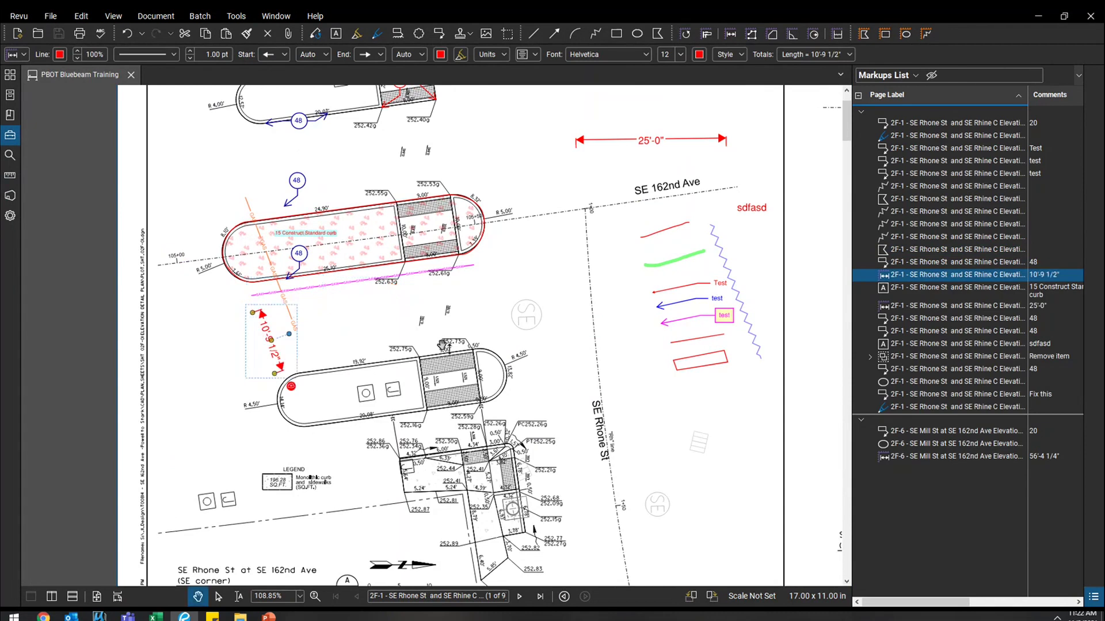
Step: Expand the Markups List and view its Summary export options, then narrow the list
scroll(495, 295, "down", 1)
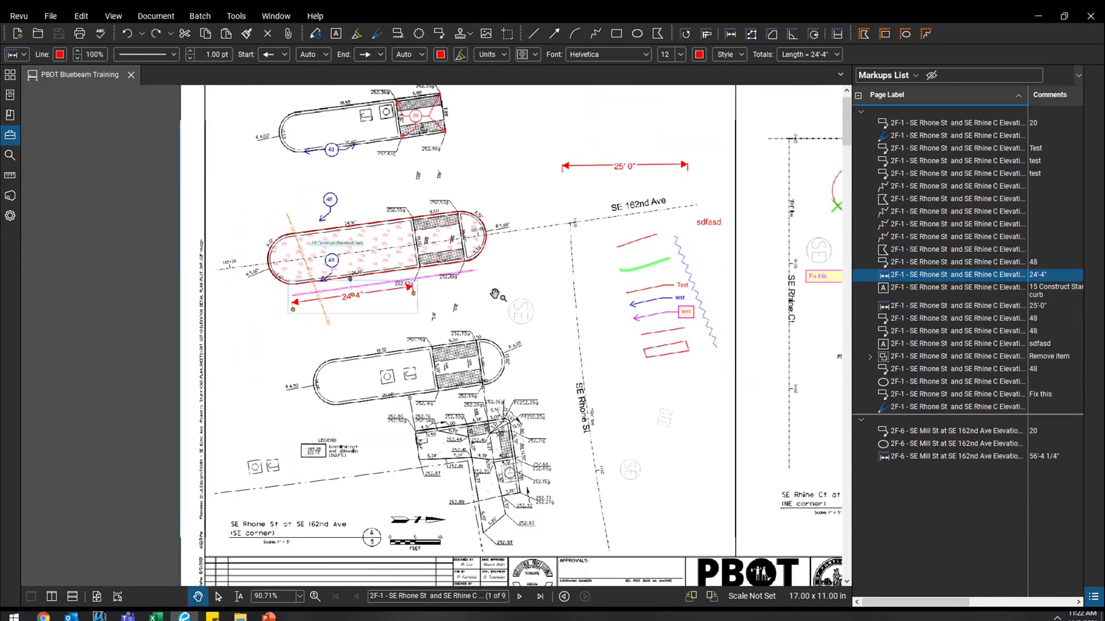
left_click_drag(494, 295, 354, 286)
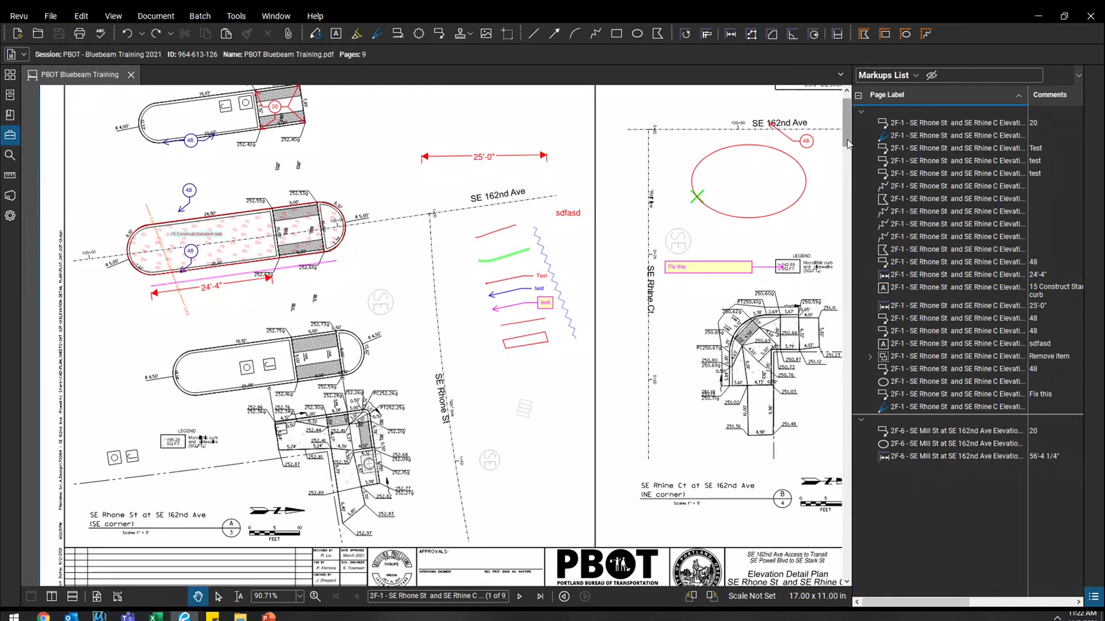
left_click(1077, 76)
left_click(1033, 76)
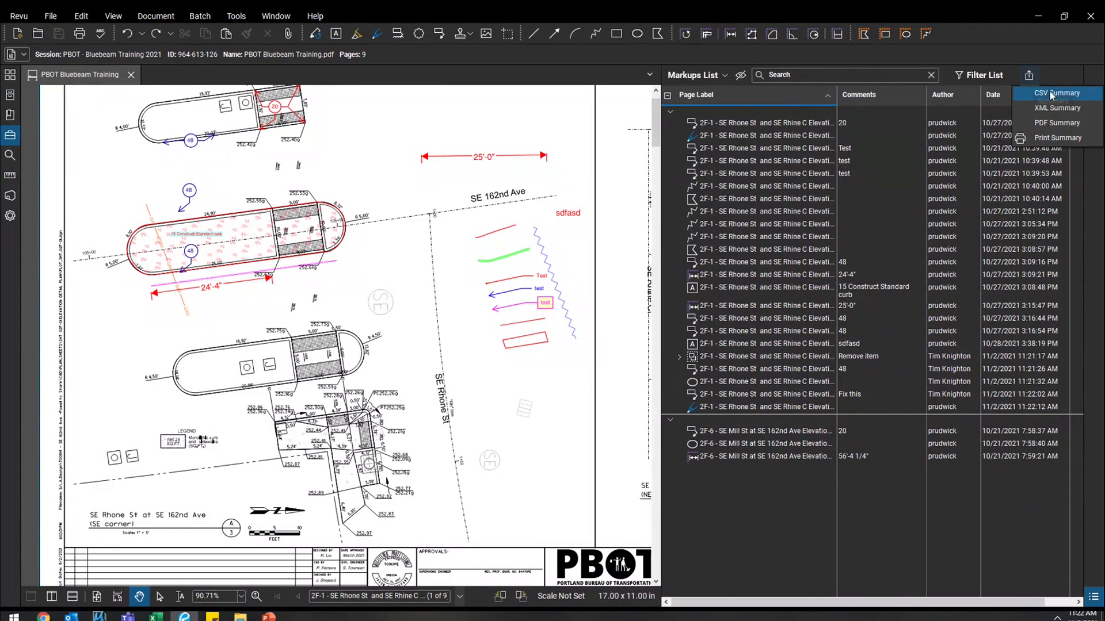
left_click_drag(839, 183, 840, 183)
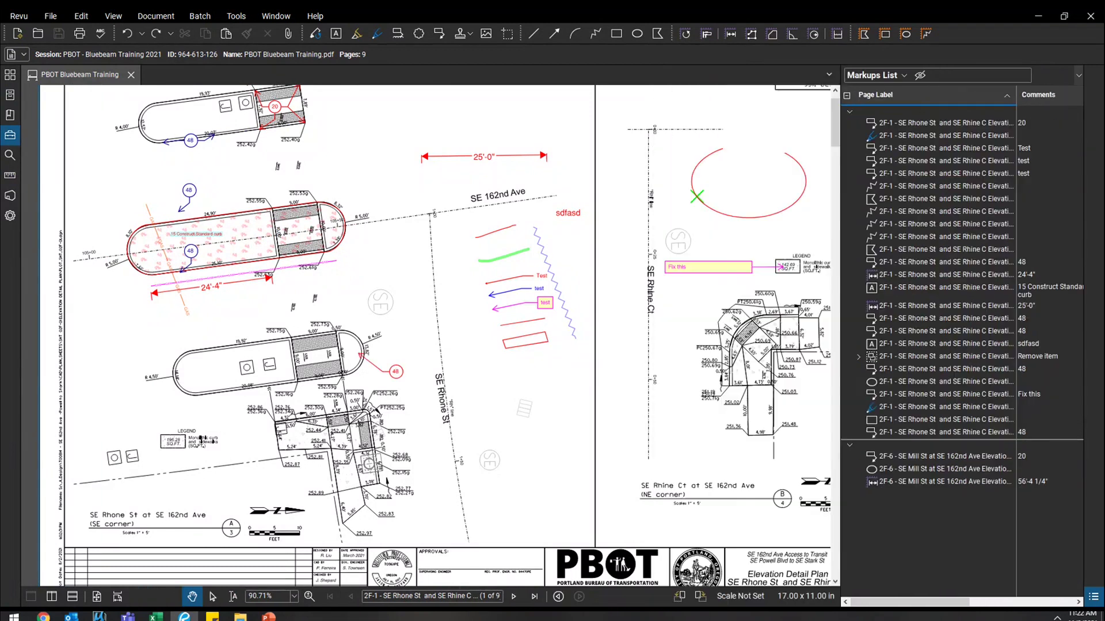
Step: Show page thumbnails, browse the Document menu, and select the large white rectangle markup
left_click(10, 75)
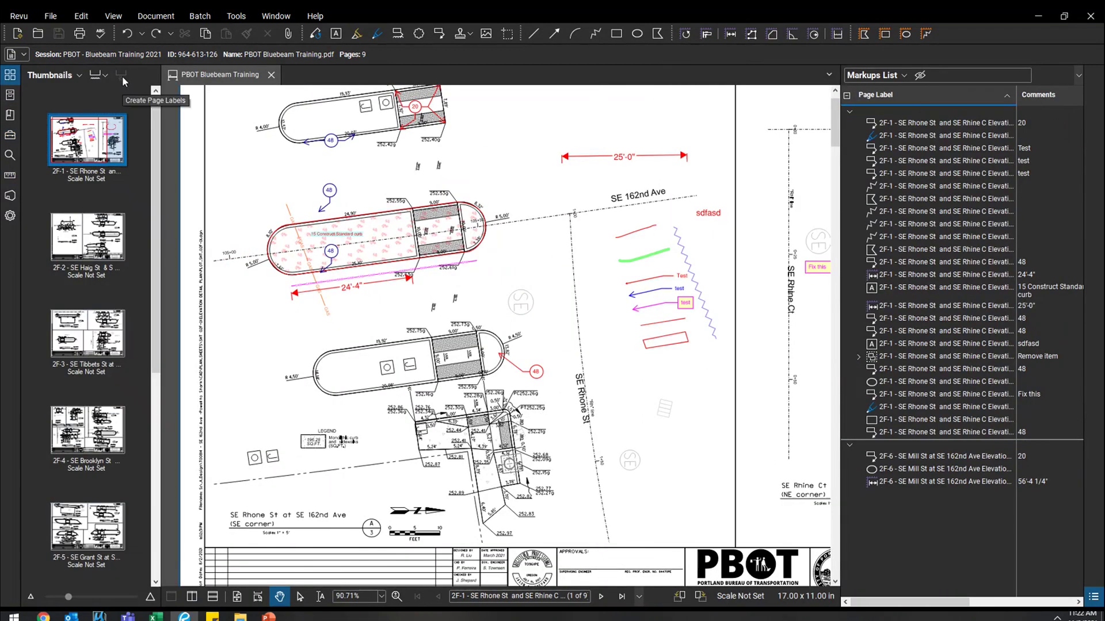
left_click(151, 19)
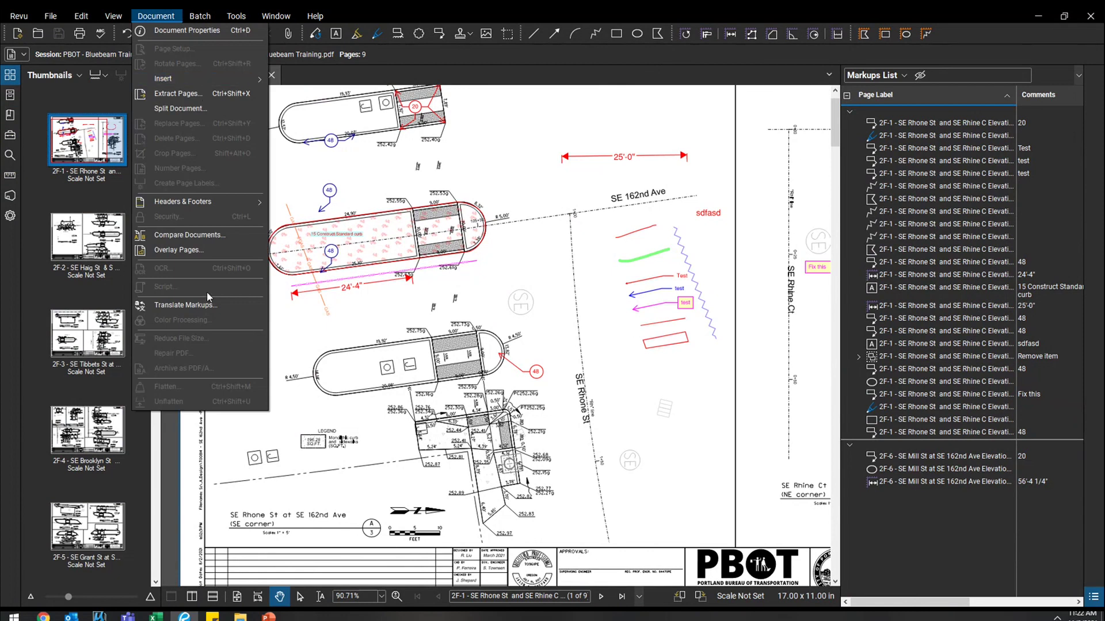
left_click(582, 126)
left_click_drag(642, 402, 634, 403)
scroll(633, 403, "down", 3)
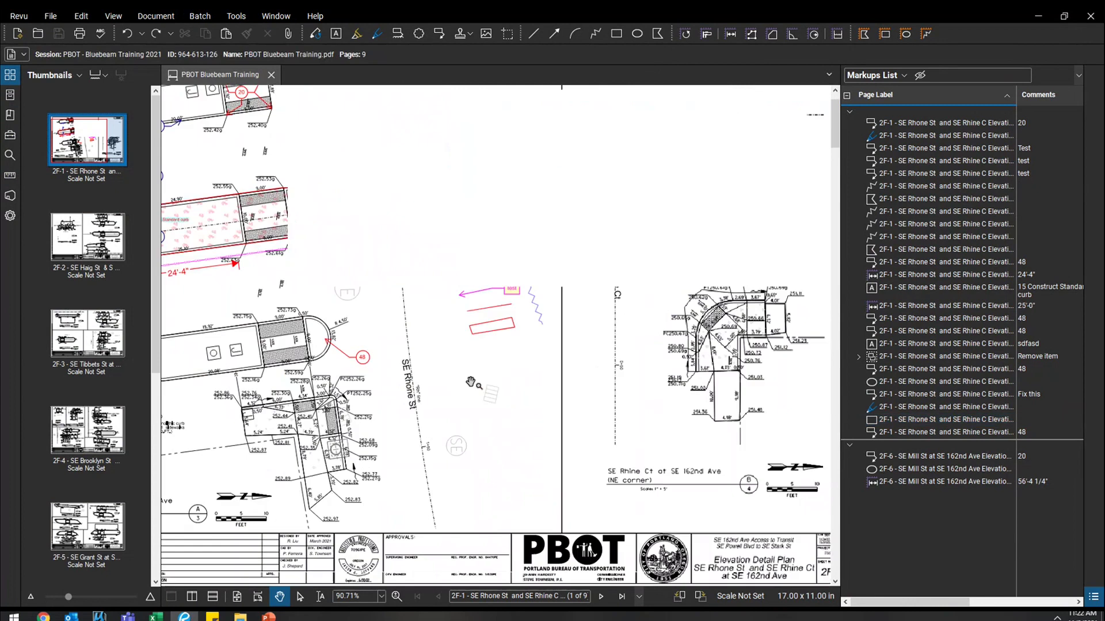
Step: Widen the Markups List to reveal author and date for the white rectangle markup
left_click(656, 267)
left_click_drag(839, 489, 796, 489)
left_click(730, 346)
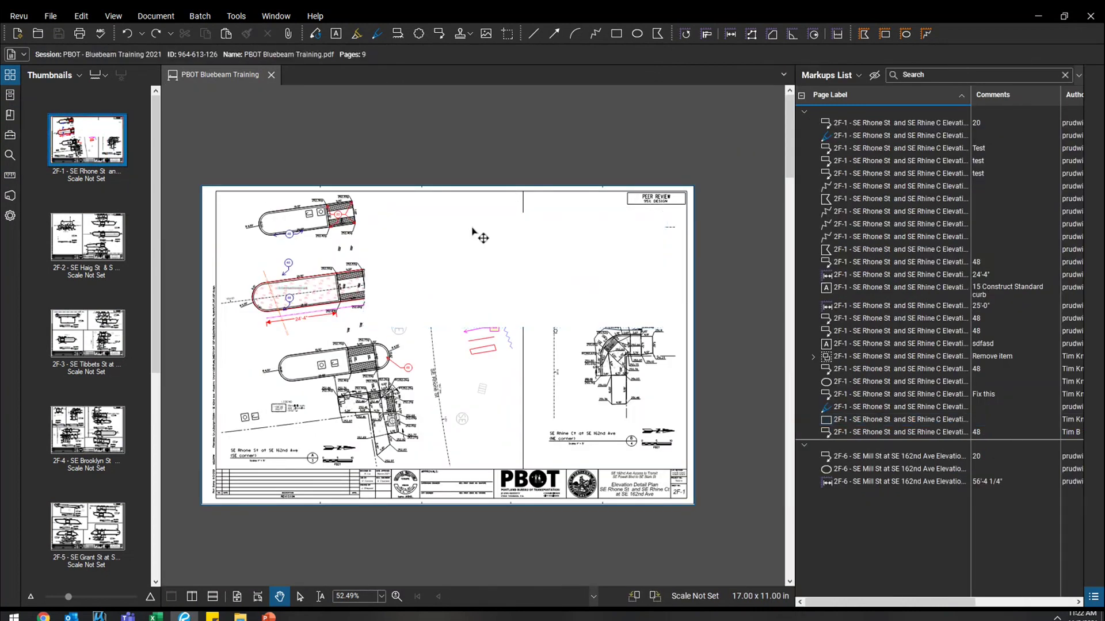
scroll(489, 182, "up", 2)
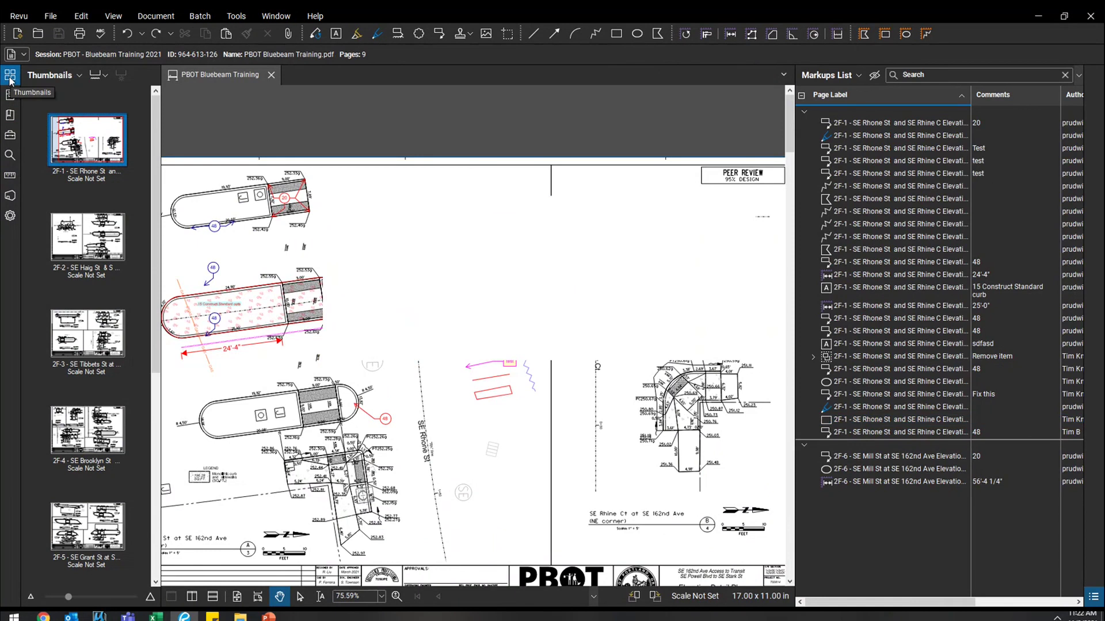
Step: Widen the Studio panel and upload Plan and Profile (empty).pdf from the 4_Measurements folder
left_click(9, 195)
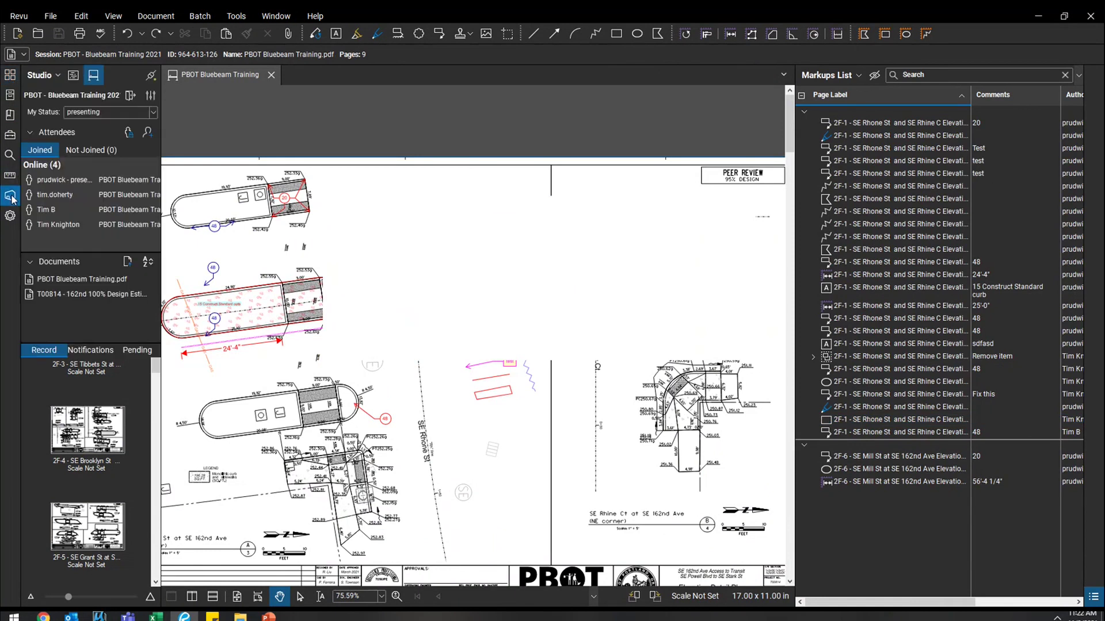
left_click_drag(162, 169, 308, 288)
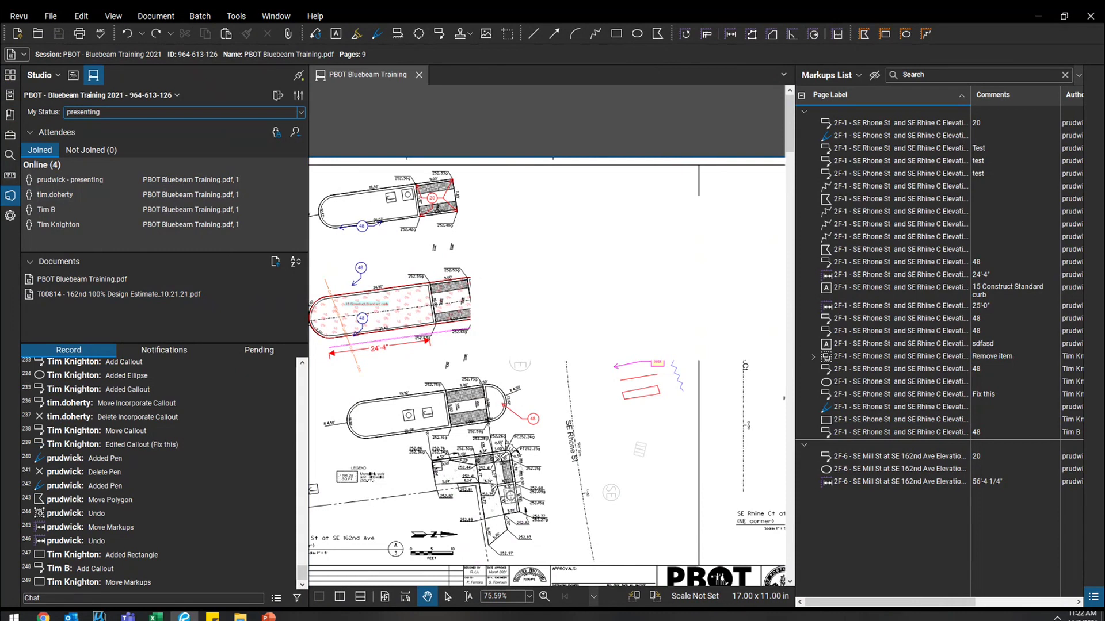
key("alt+Tab")
left_click(543, 243)
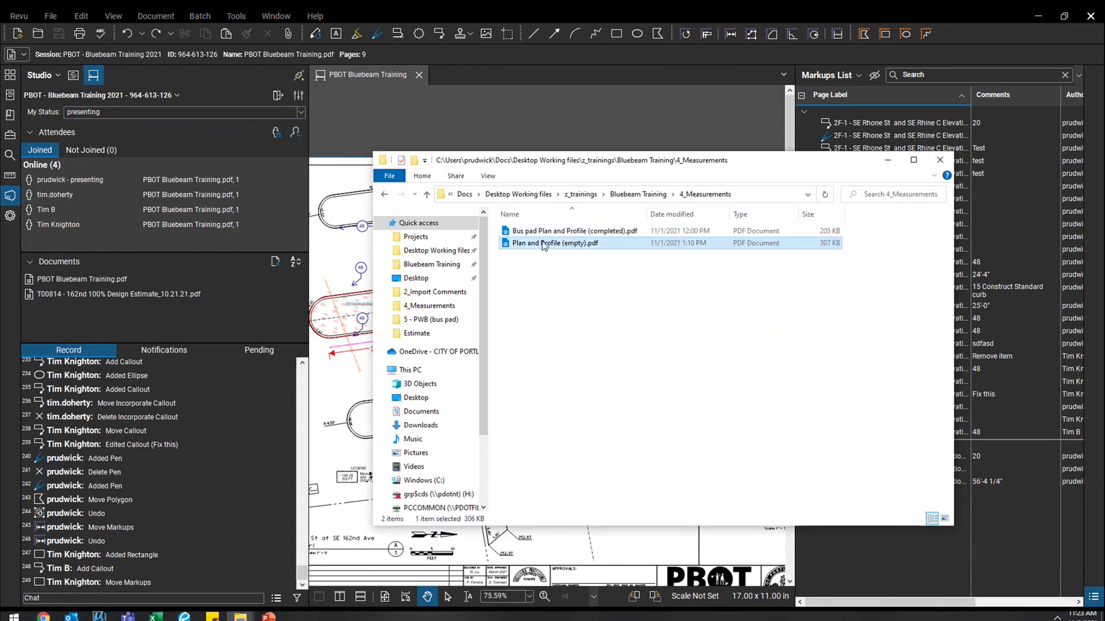
left_click_drag(544, 246, 173, 280)
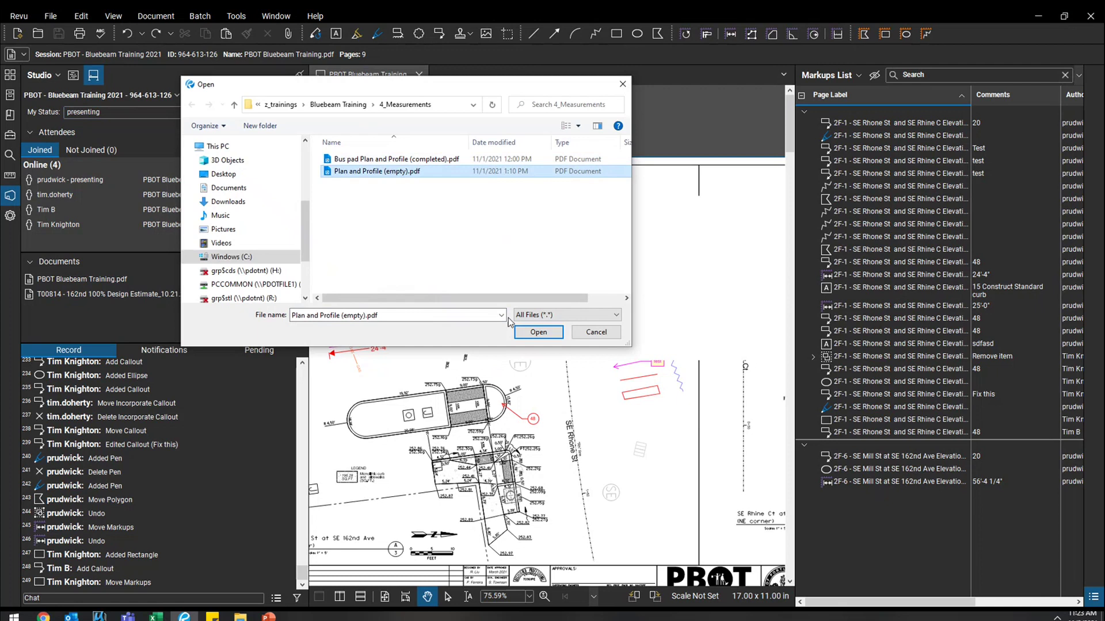
left_click(538, 332)
Step: Narrow the Markups List panel to show more of the drawing
left_click_drag(794, 165, 964, 165)
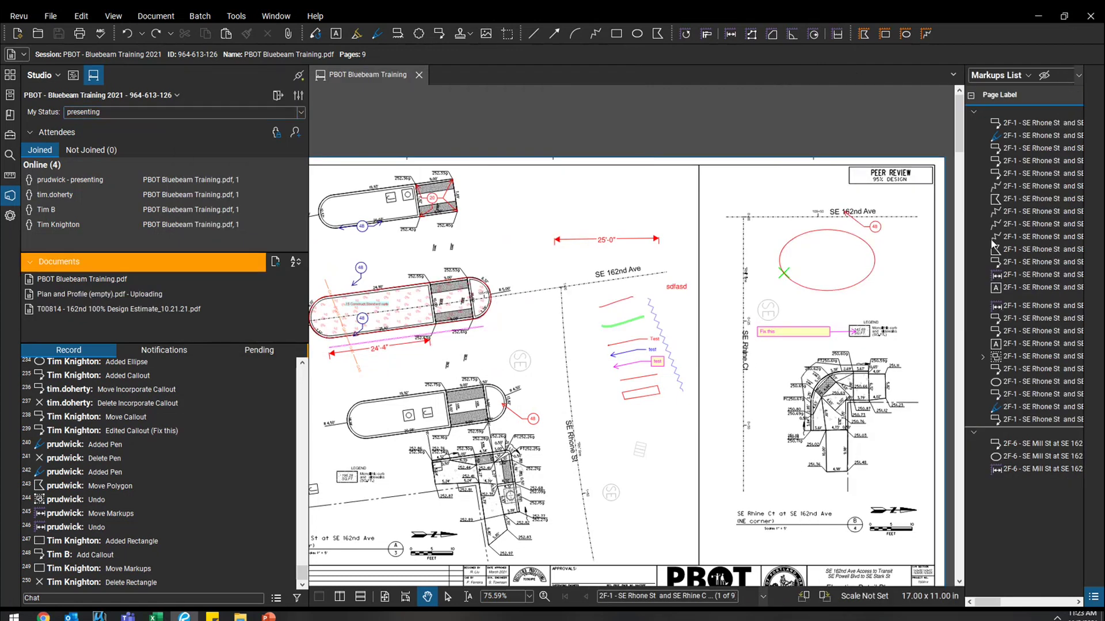
scroll(593, 150, "down", 1)
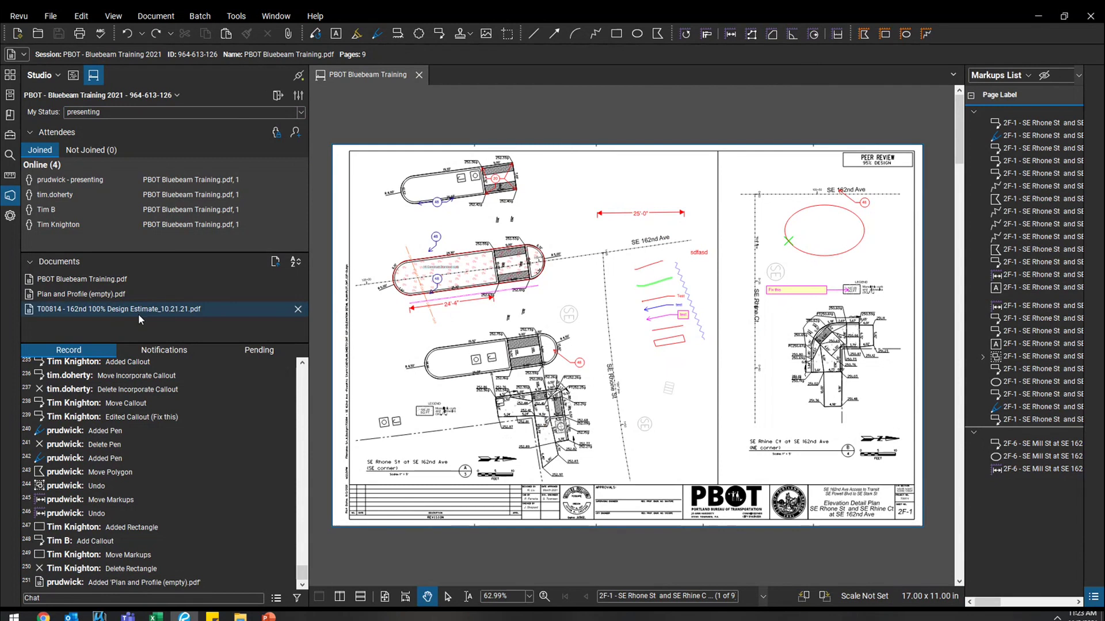
mouse_move(139, 315)
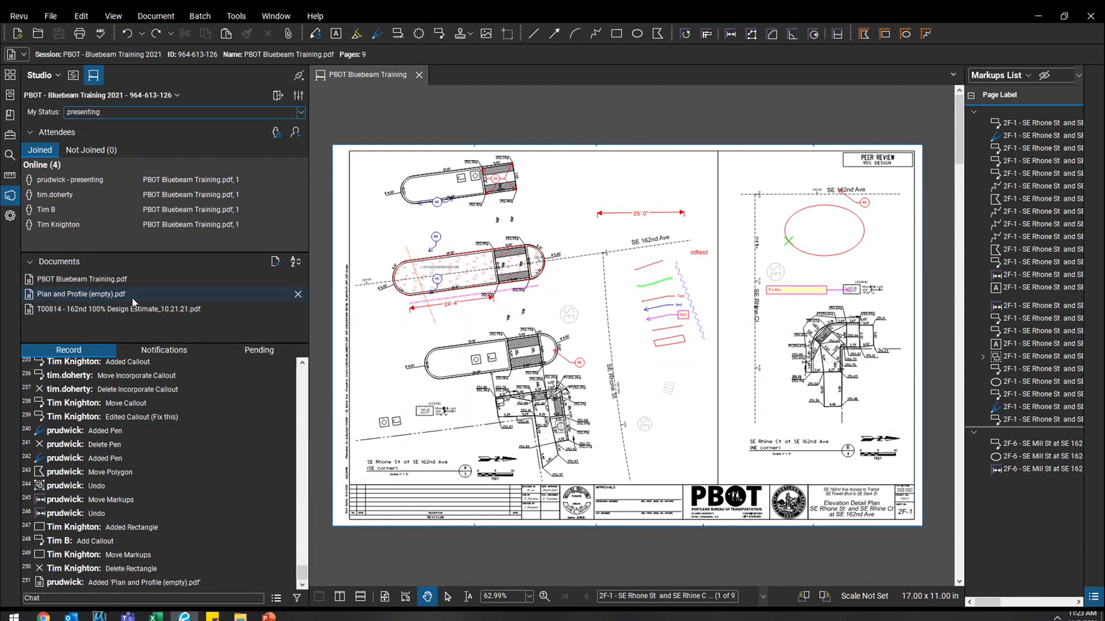
Step: Open Plan and Profile (empty).pdf in a new tab and inspect its red line markup
double_click(134, 295)
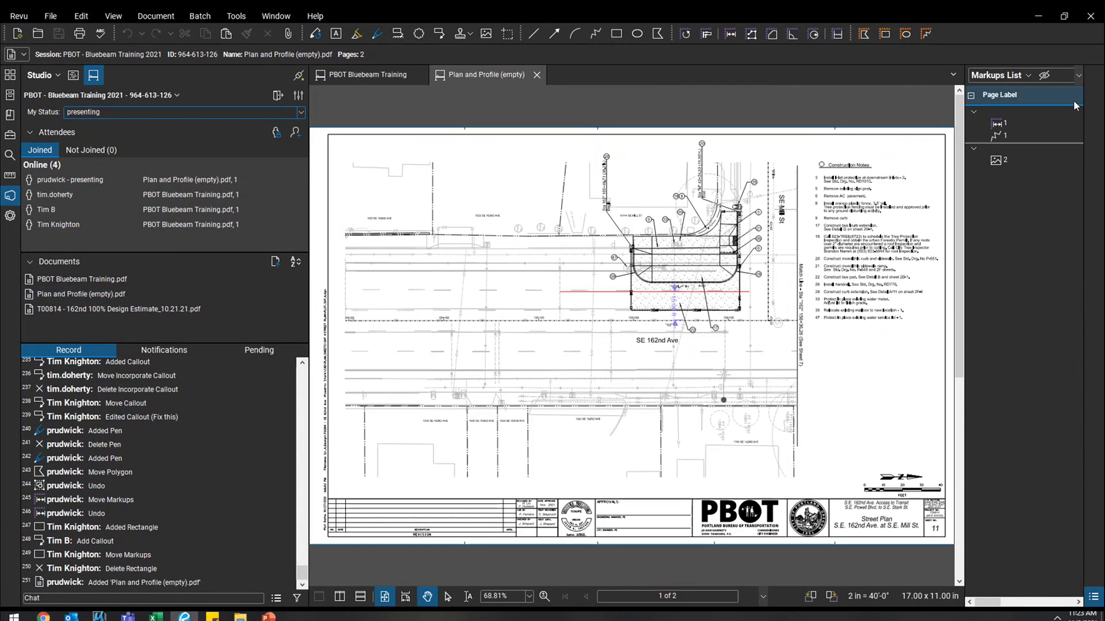
scroll(765, 253, "up", 2)
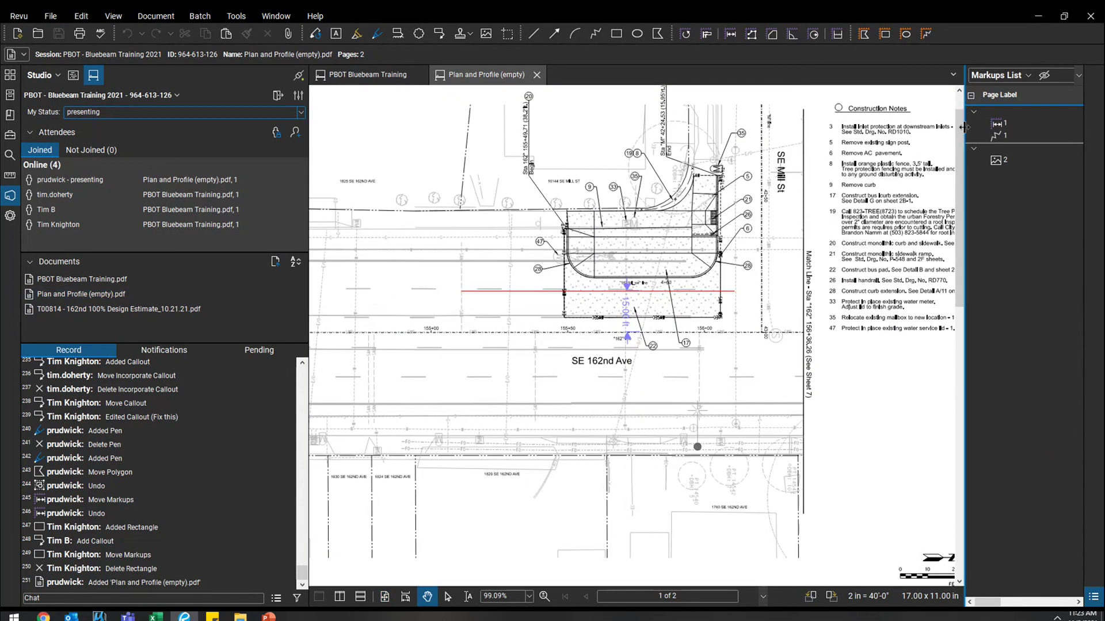
mouse_move(965, 145)
left_mouse_down()
mouse_move(543, 145)
mouse_move(835, 145)
left_mouse_up()
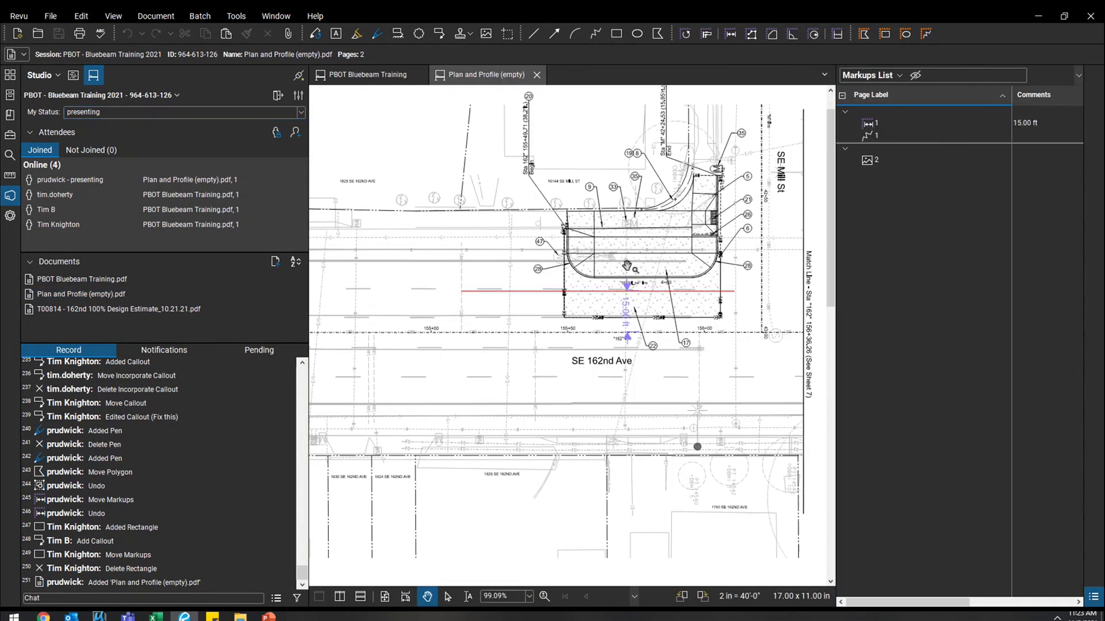
left_click(590, 291)
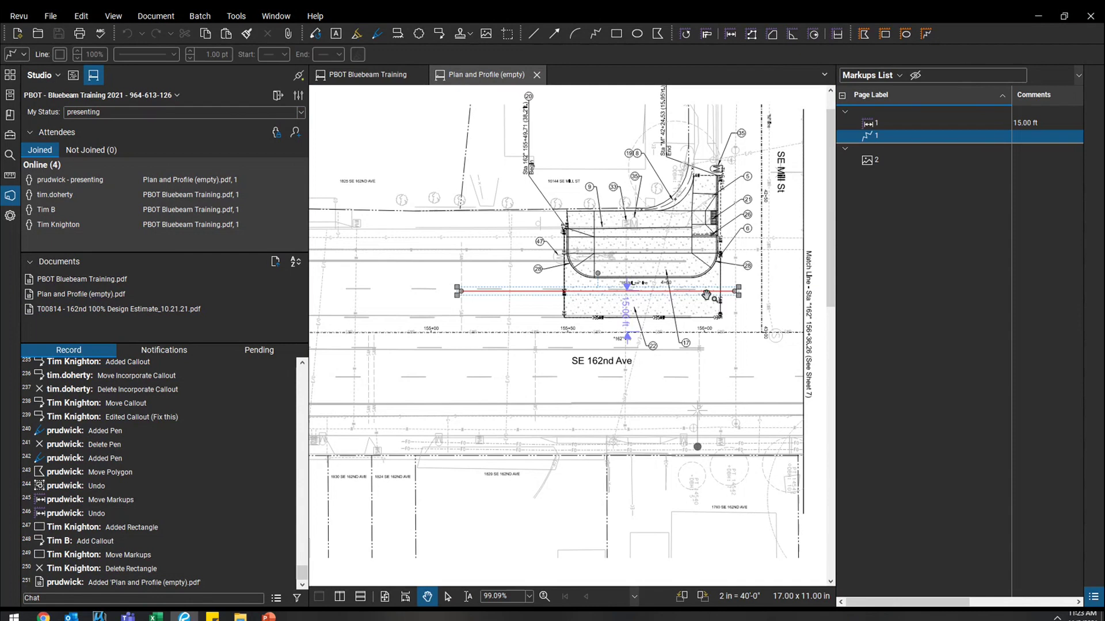
left_click(730, 242)
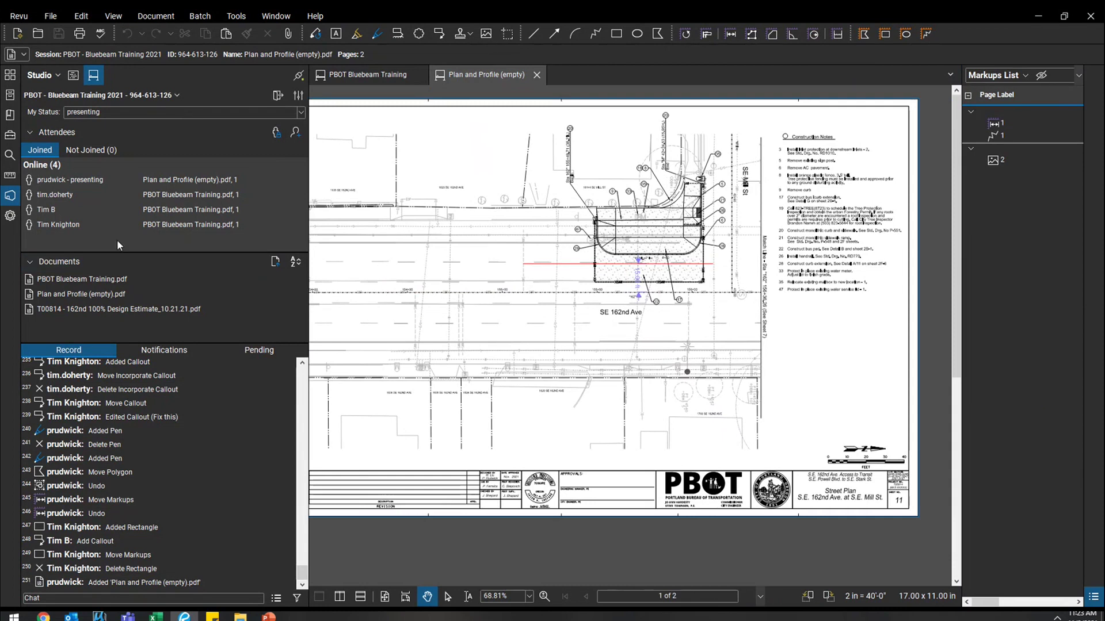
Step: Invite one participant from the Address Book to the session by e-mail
left_click(298, 138)
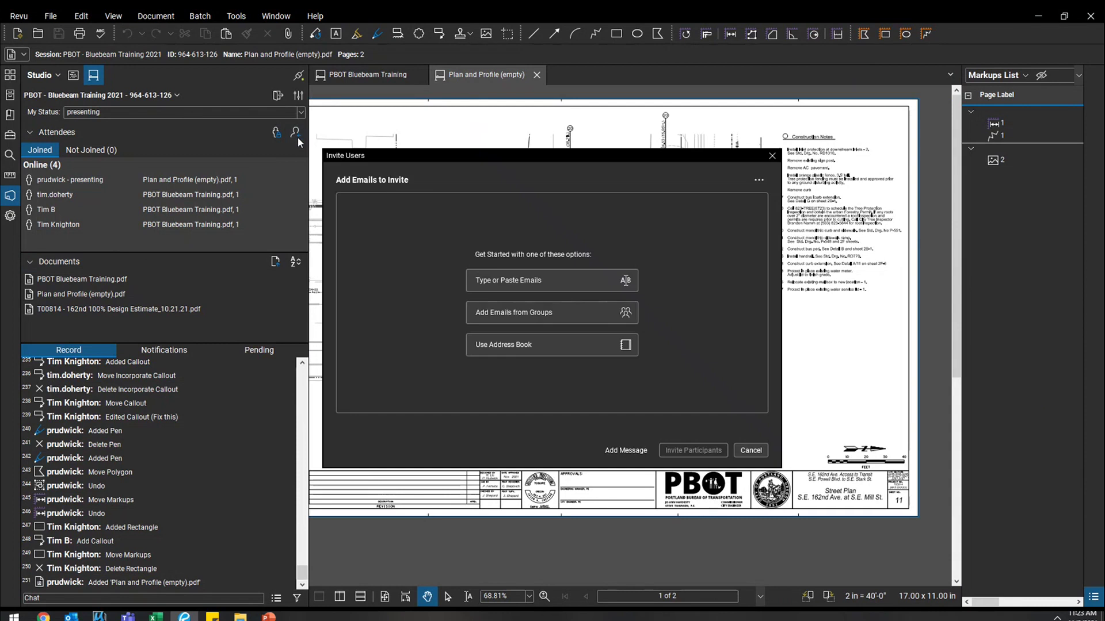
left_click(528, 285)
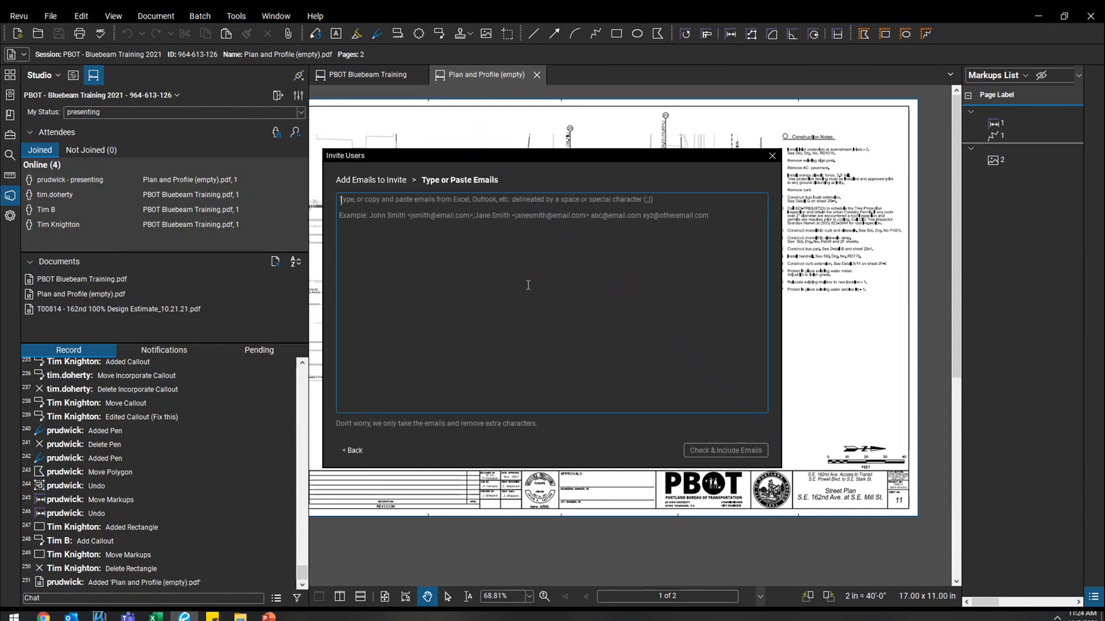
left_click(361, 450)
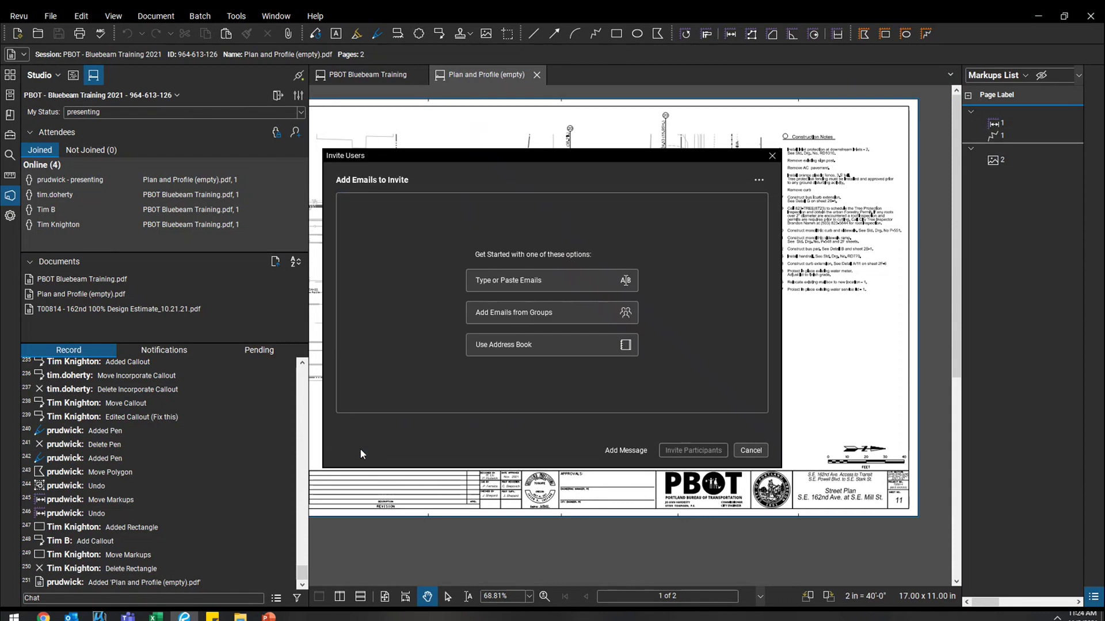
left_click(583, 345)
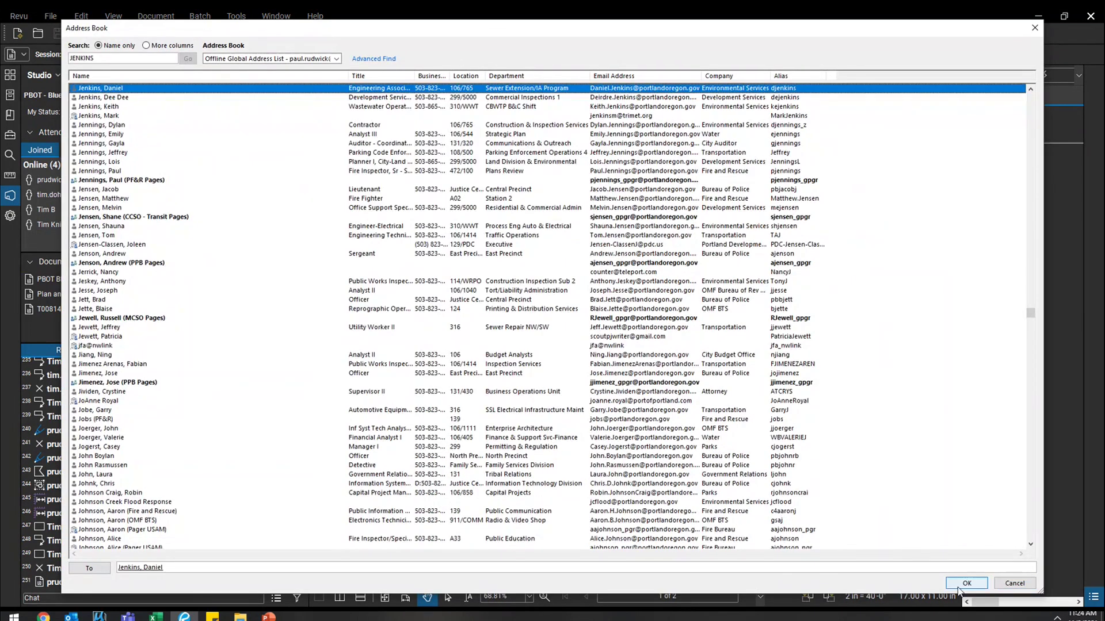
left_click(966, 582)
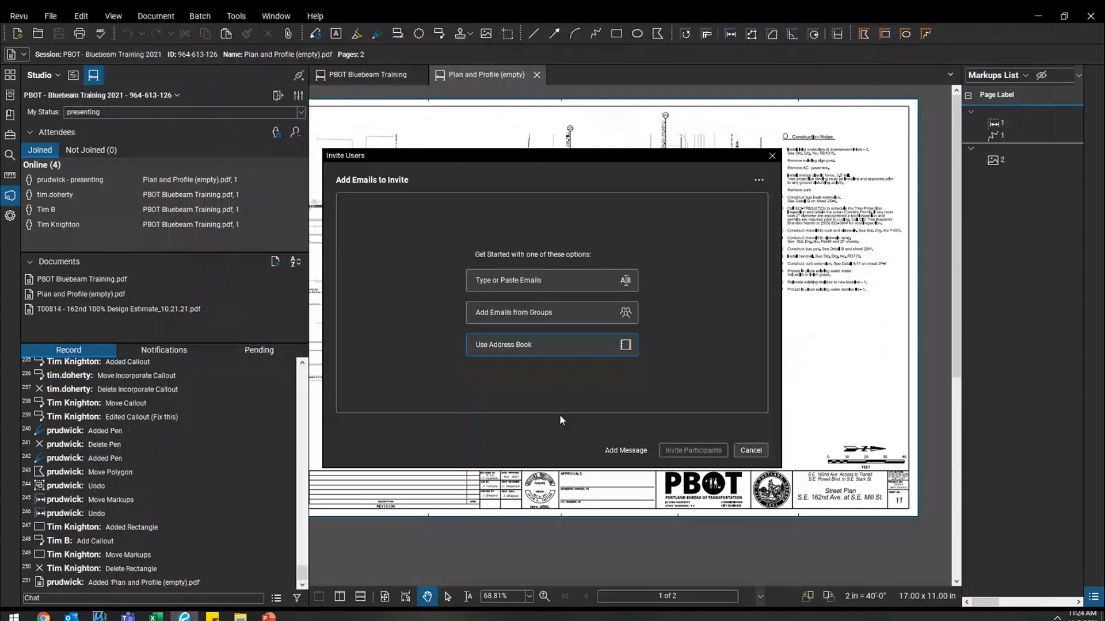
left_click(679, 452)
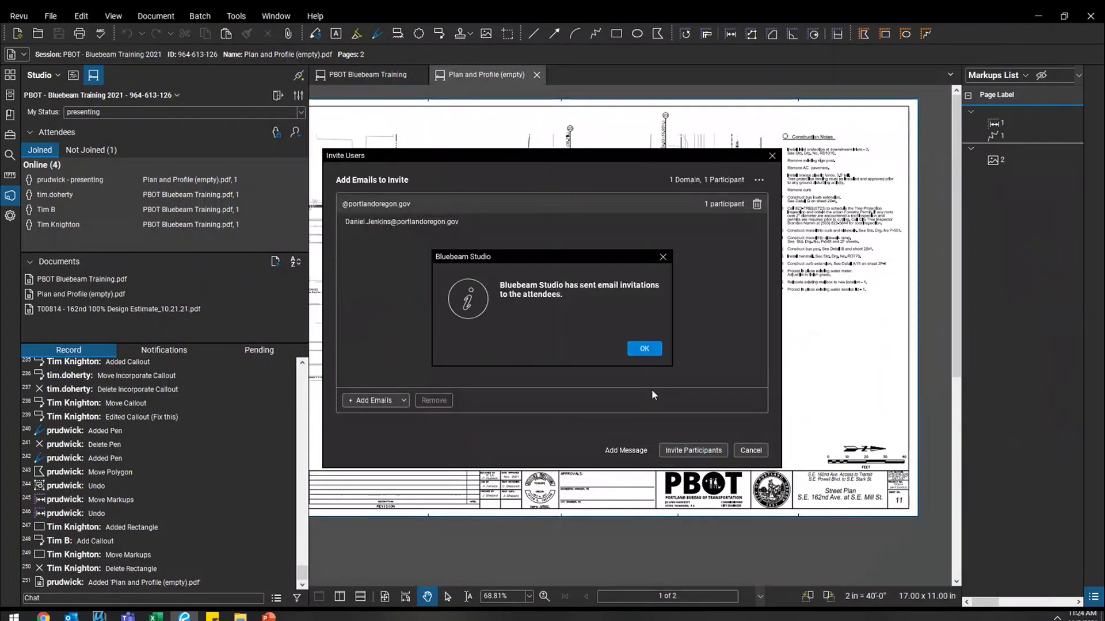
left_click(643, 351)
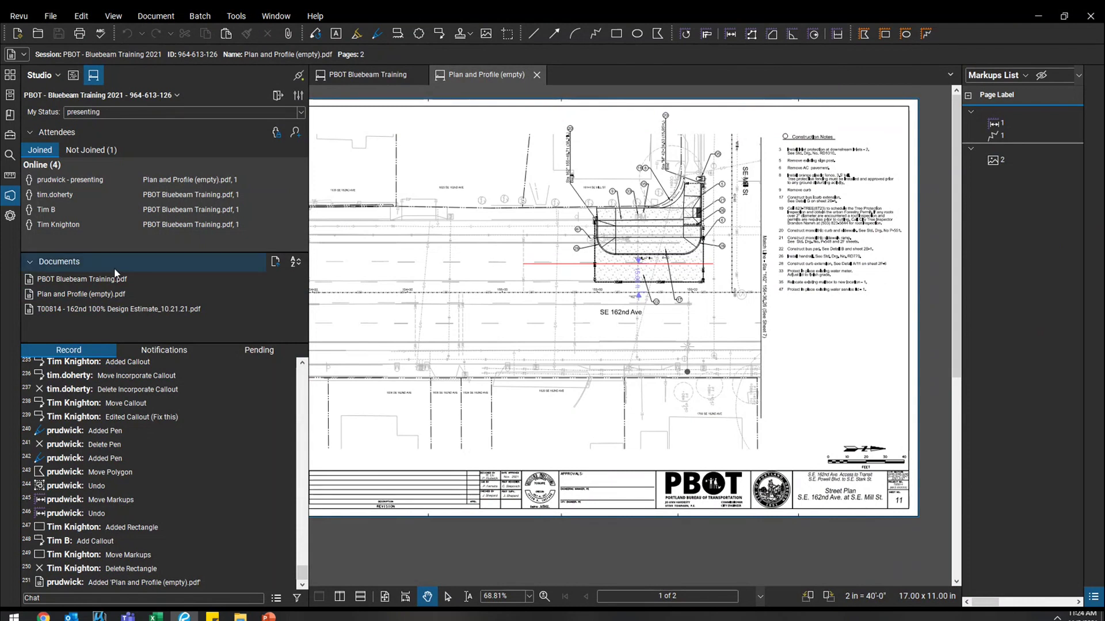
Step: Send a reminder to the attendee listed under Not Joined
left_click(85, 151)
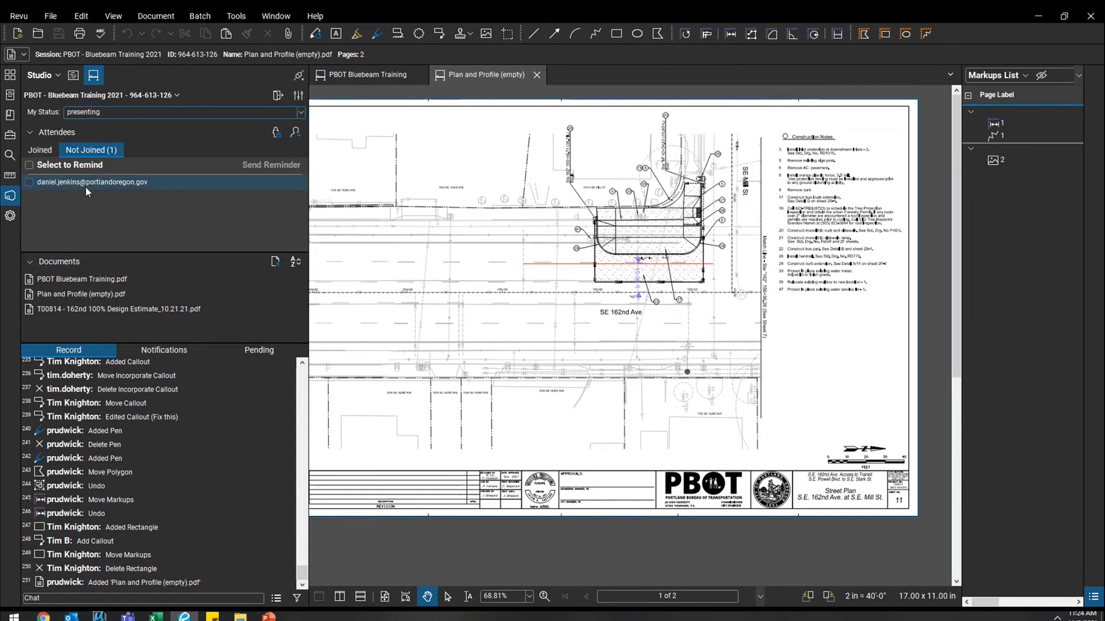
left_click(40, 150)
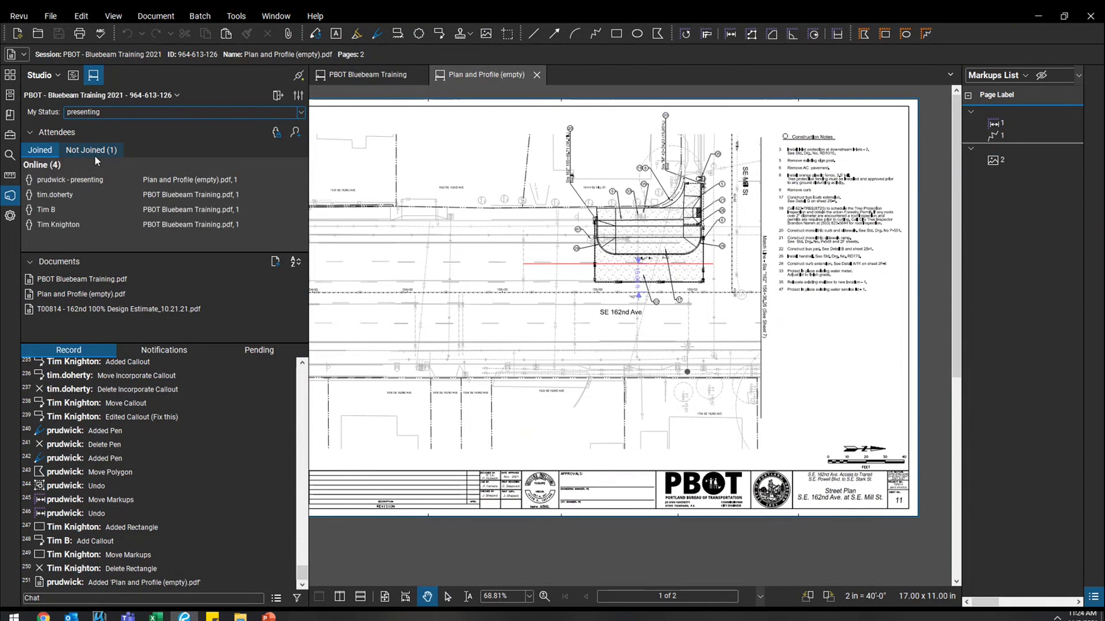
left_click(94, 155)
left_click(78, 182)
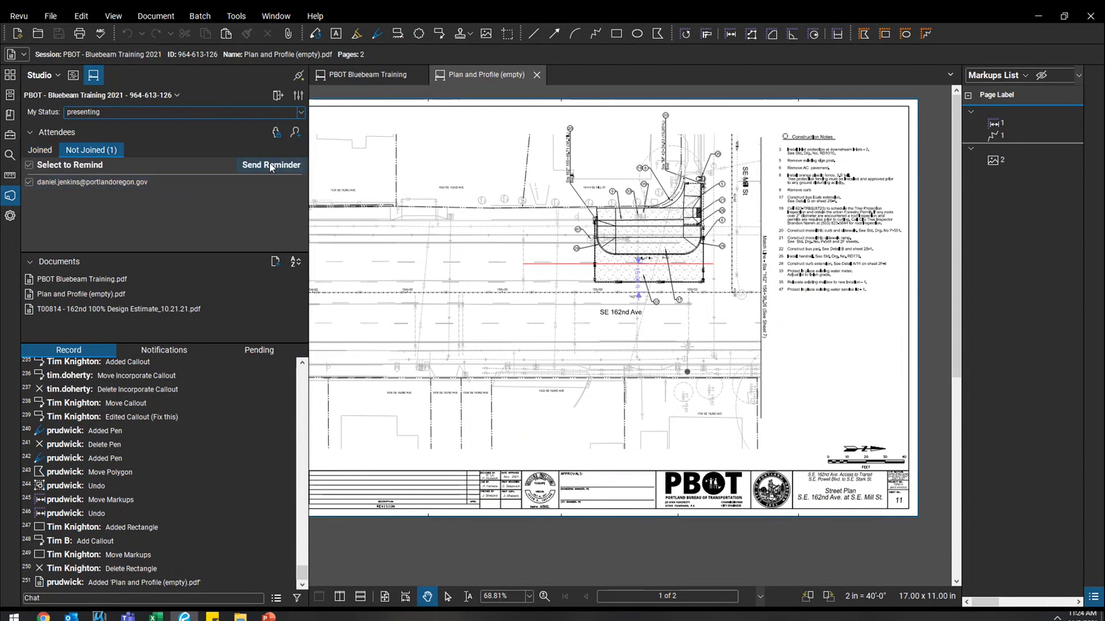
left_click(41, 150)
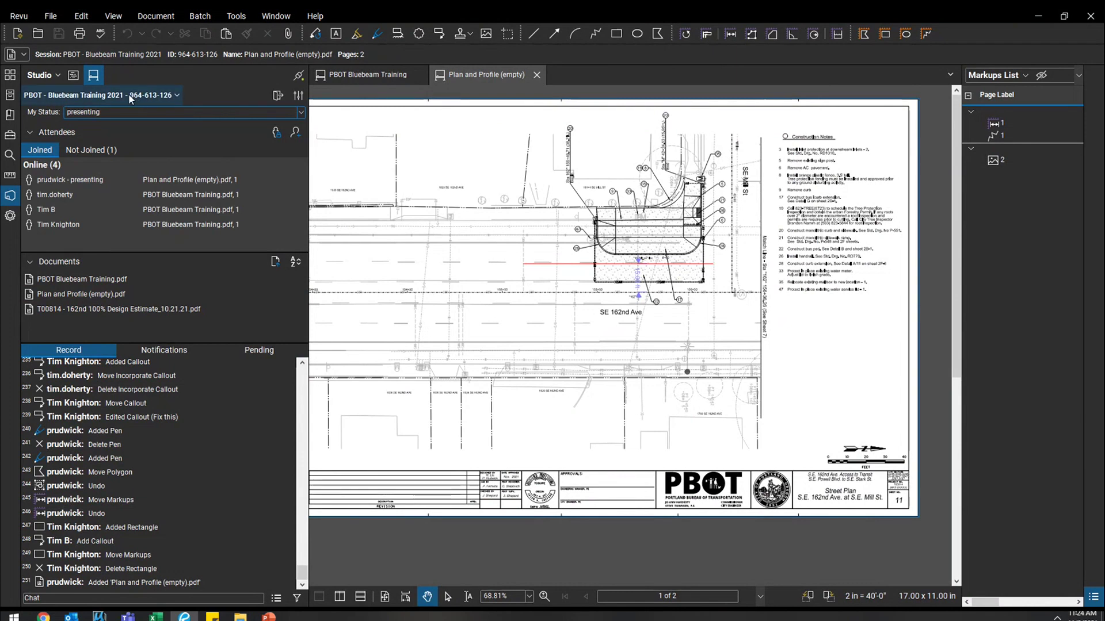
Step: Leave the PBOT - Bluebeam Training 2021 session
left_click(177, 95)
left_click(177, 95)
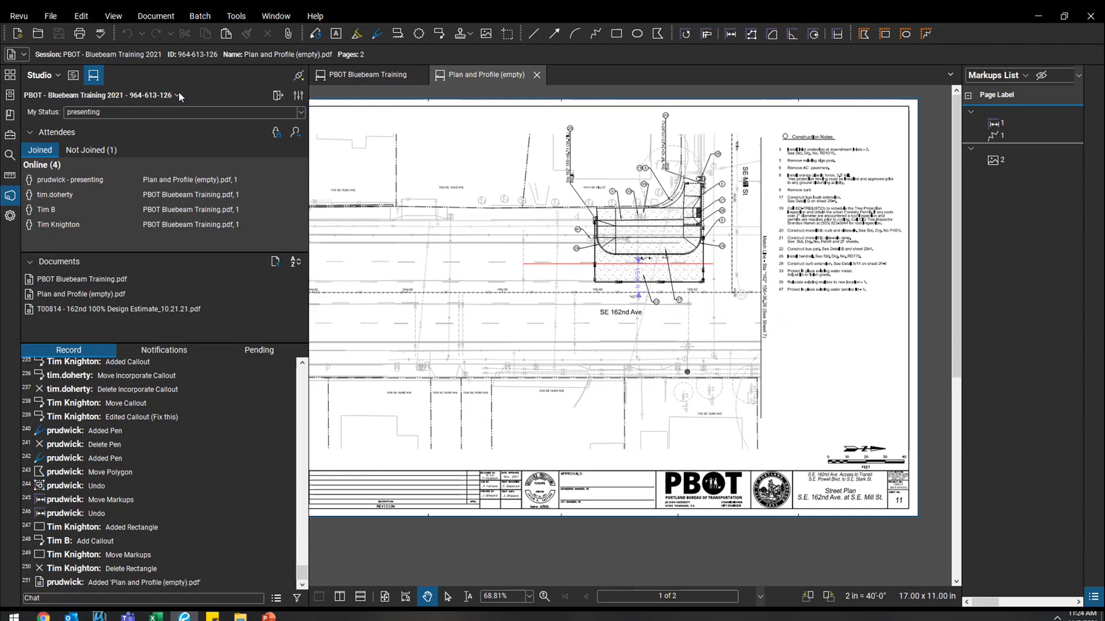
left_click(179, 93)
left_click(178, 95)
left_click(277, 95)
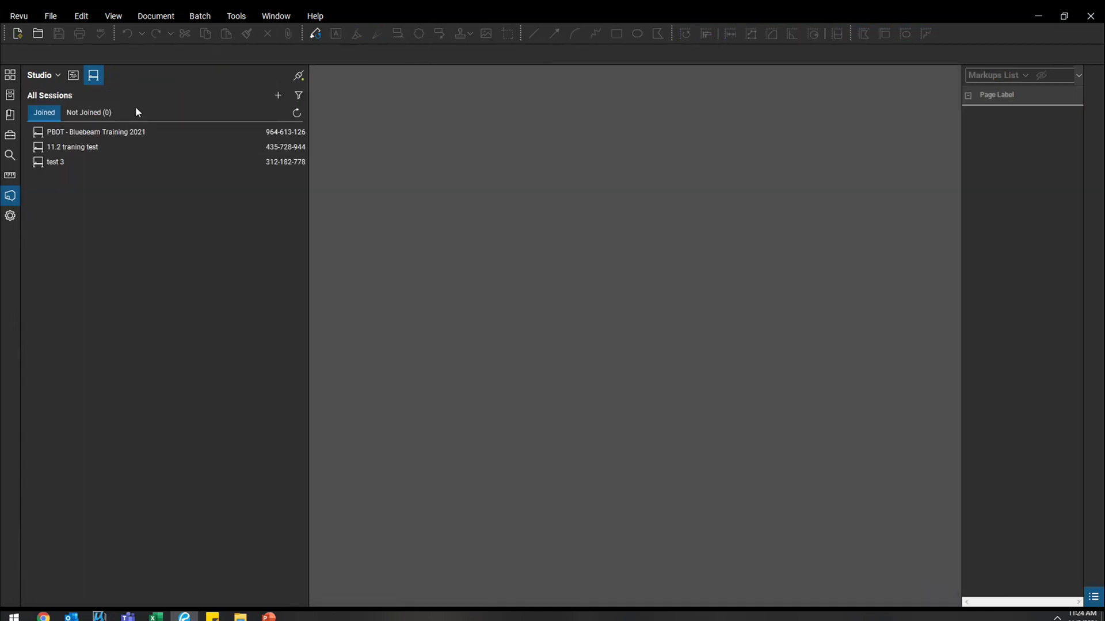
Step: Copy the session invitation for PBOT - Bluebeam Training 2021 and switch to Outlook
right_click(91, 131)
left_click(89, 182)
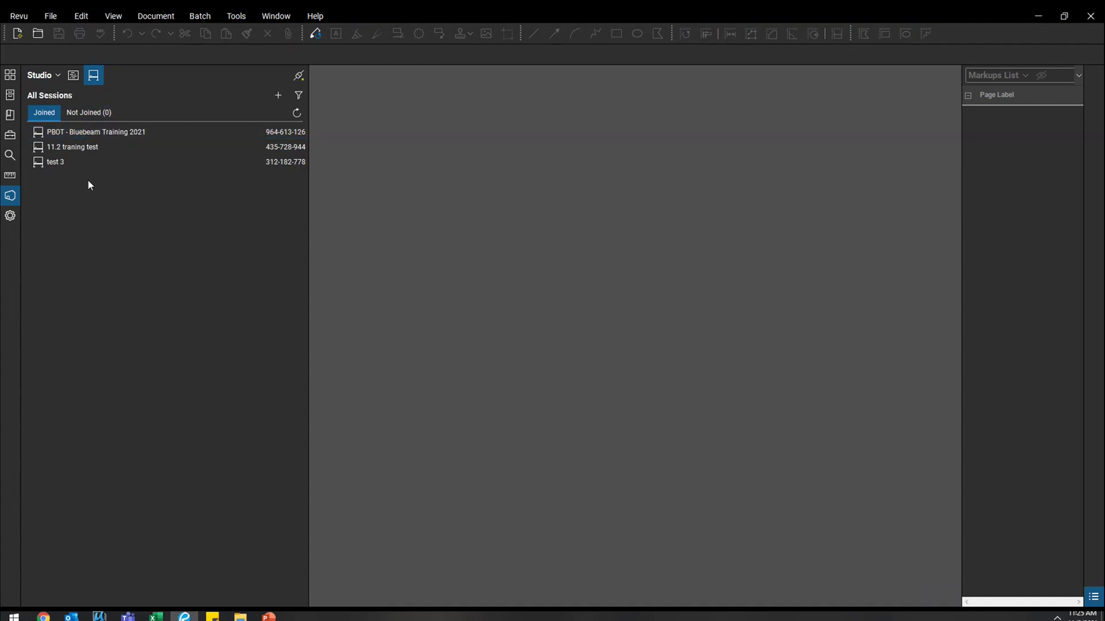
right_click(125, 131)
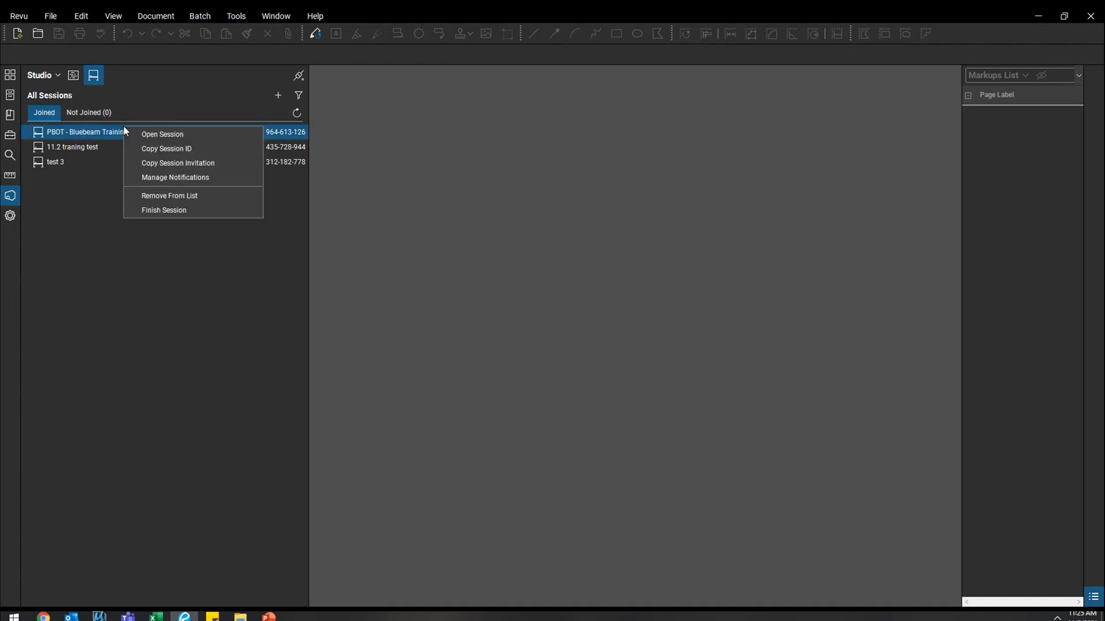
left_click(155, 165)
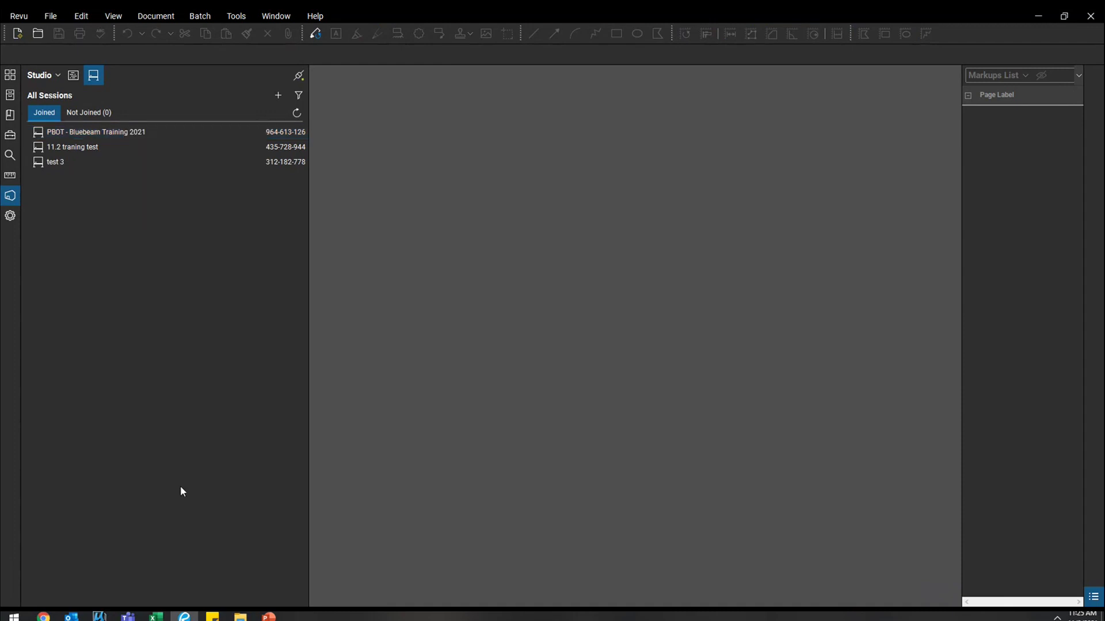
key("alt+Tab")
Step: Paste the PBOT session invitation into a new Outlook e-mail, then close the draft
key("ctrl+n")
key("ctrl+v")
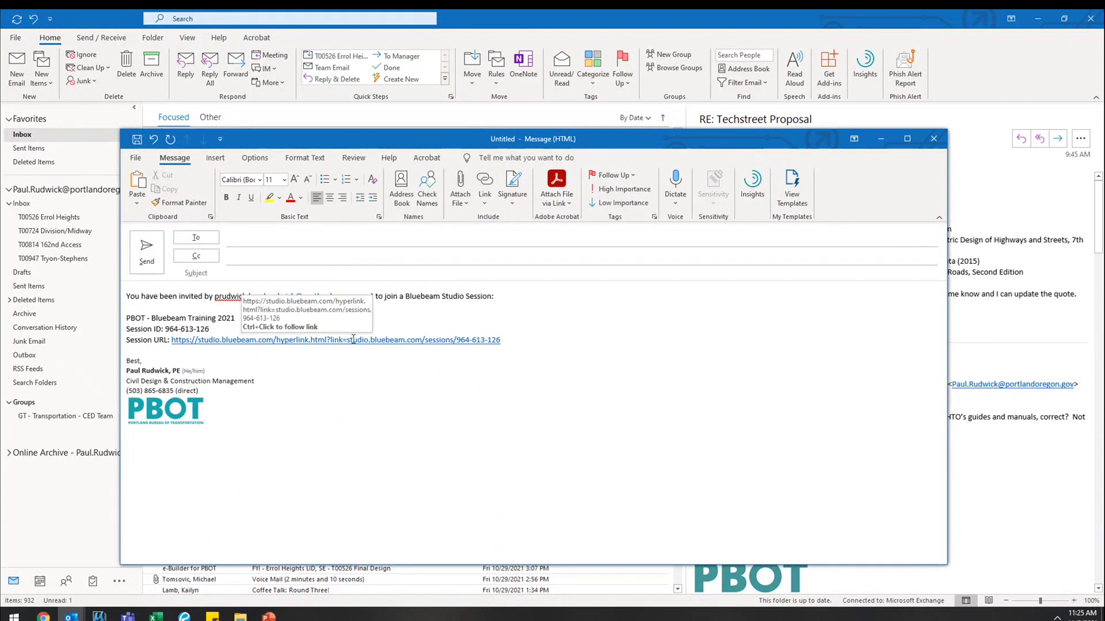
left_click(933, 141)
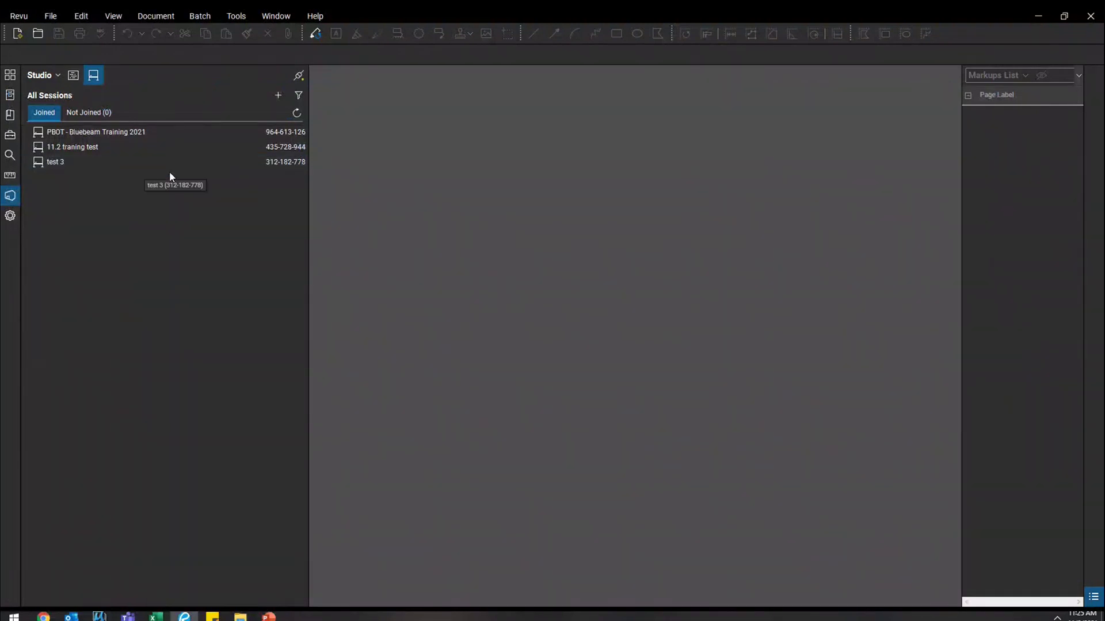
Step: Bring up the Join by ID prompt, cancel it, and dismiss the start/join options
left_click(277, 96)
left_click(297, 127)
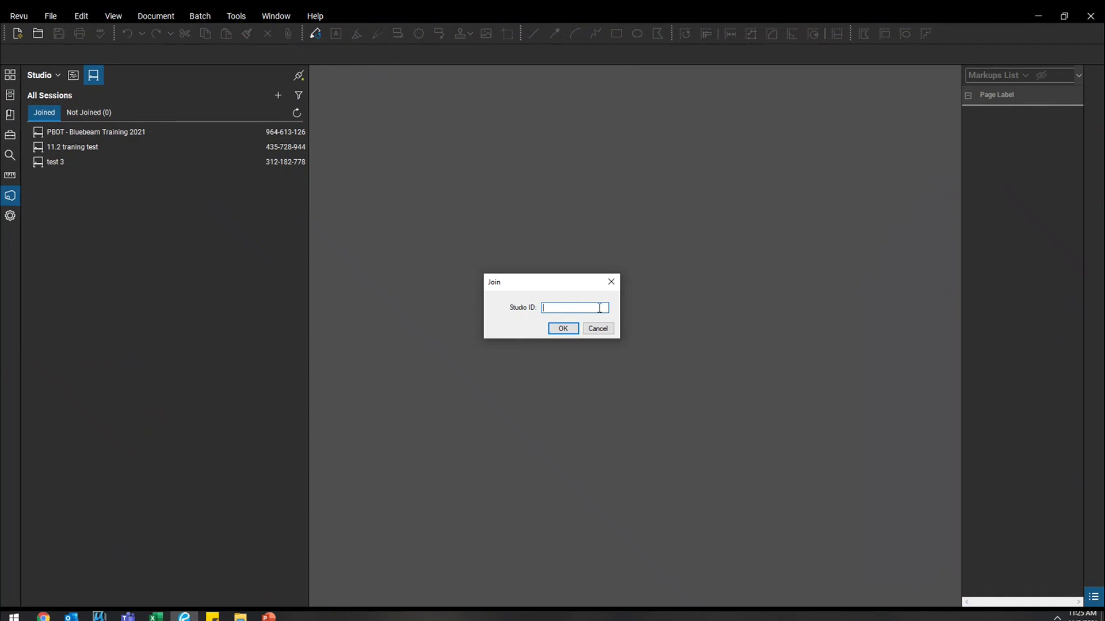
key("Escape")
left_click(274, 98)
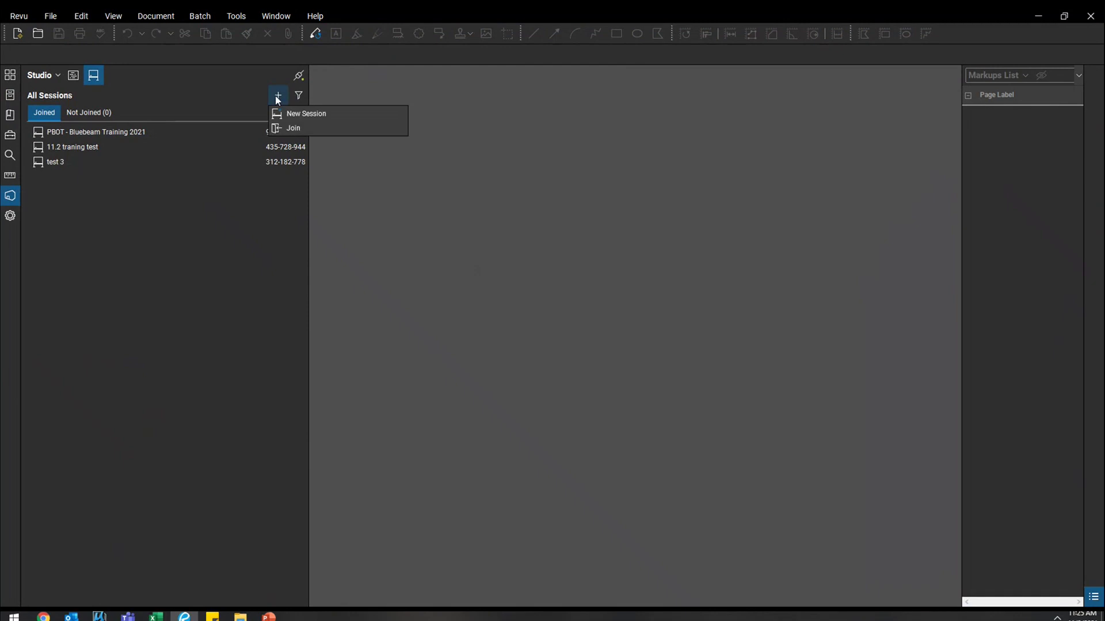
left_click(299, 96)
left_click(278, 95)
left_click(223, 132)
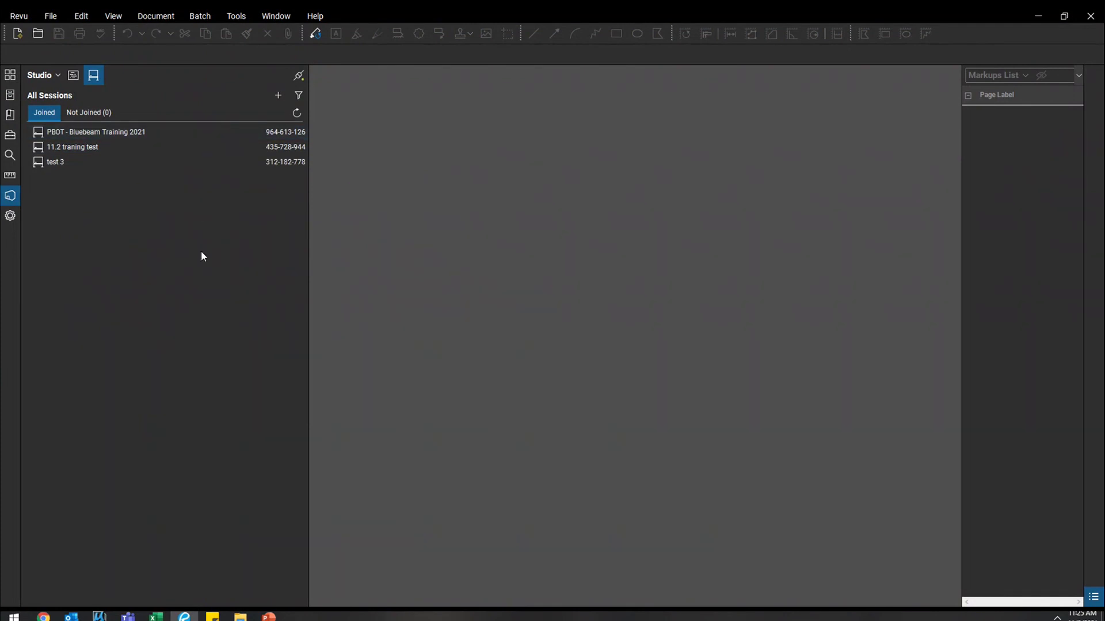
Step: Copy the test 3 Session ID and snip the sessions list with Win+Shift+S
right_click(207, 167)
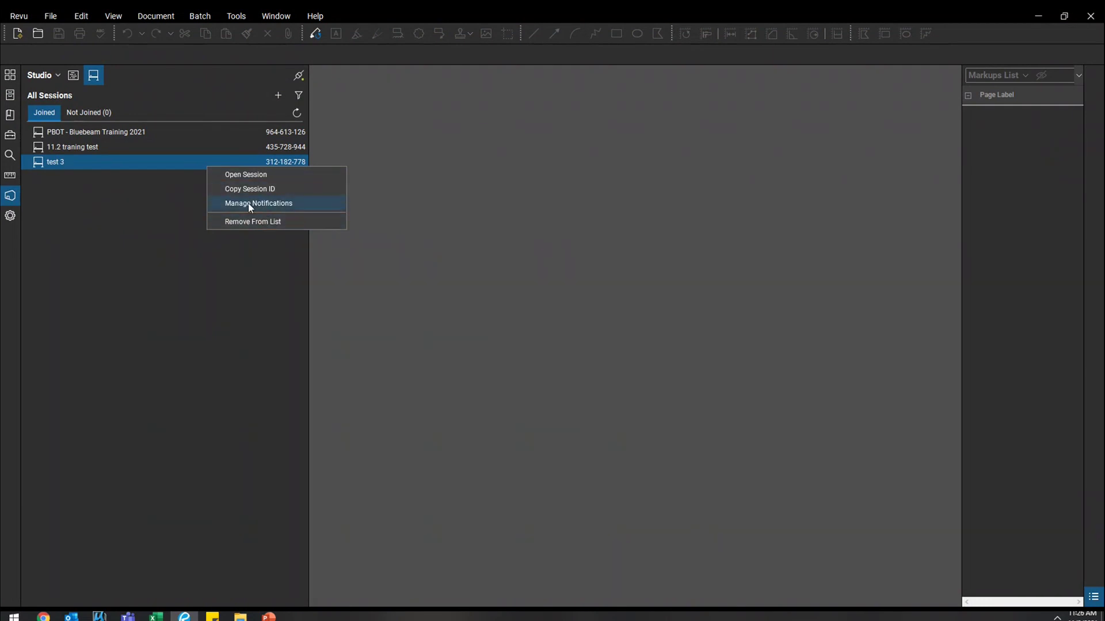
left_click(256, 190)
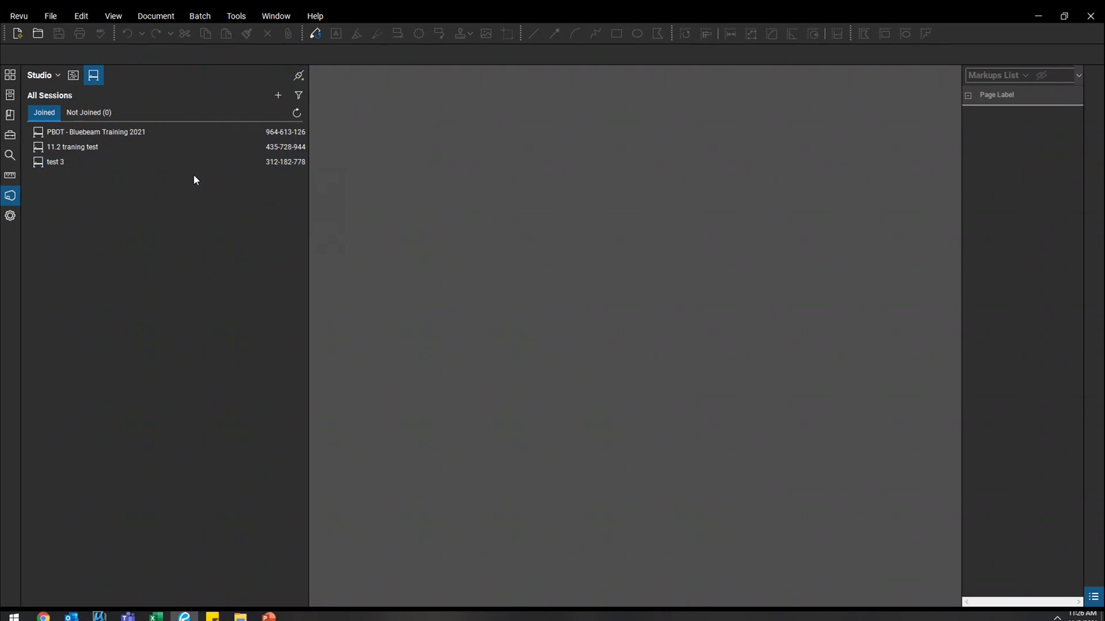
key("super+shift+s")
left_click_drag(26, 104, 305, 182)
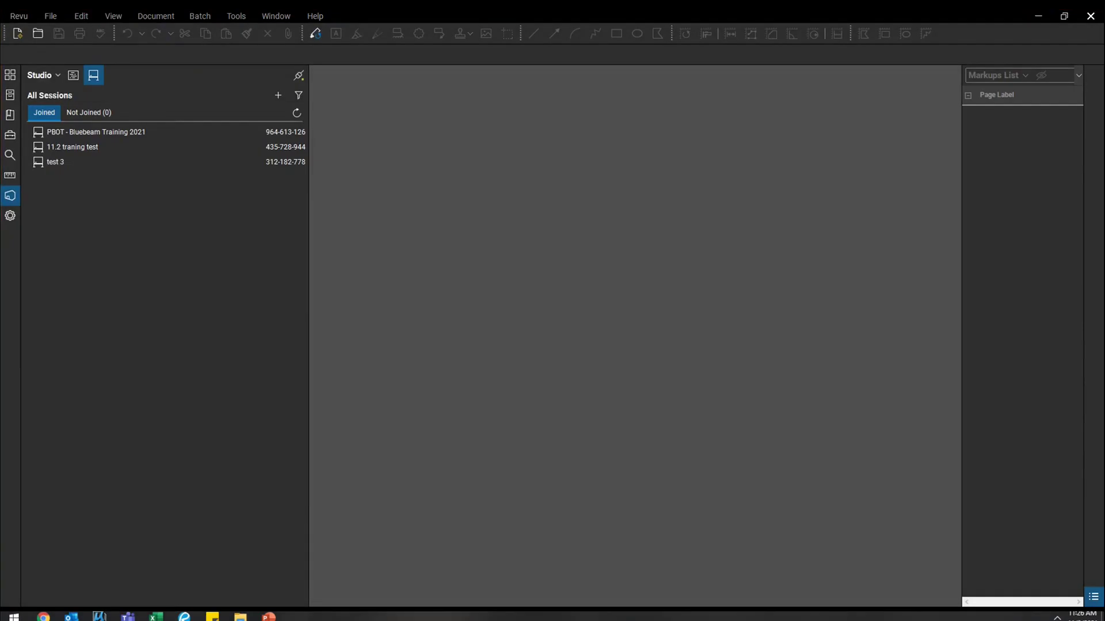
Step: Open and leave the 11.2 traning test session, then remove it from the sessions list
double_click(198, 148)
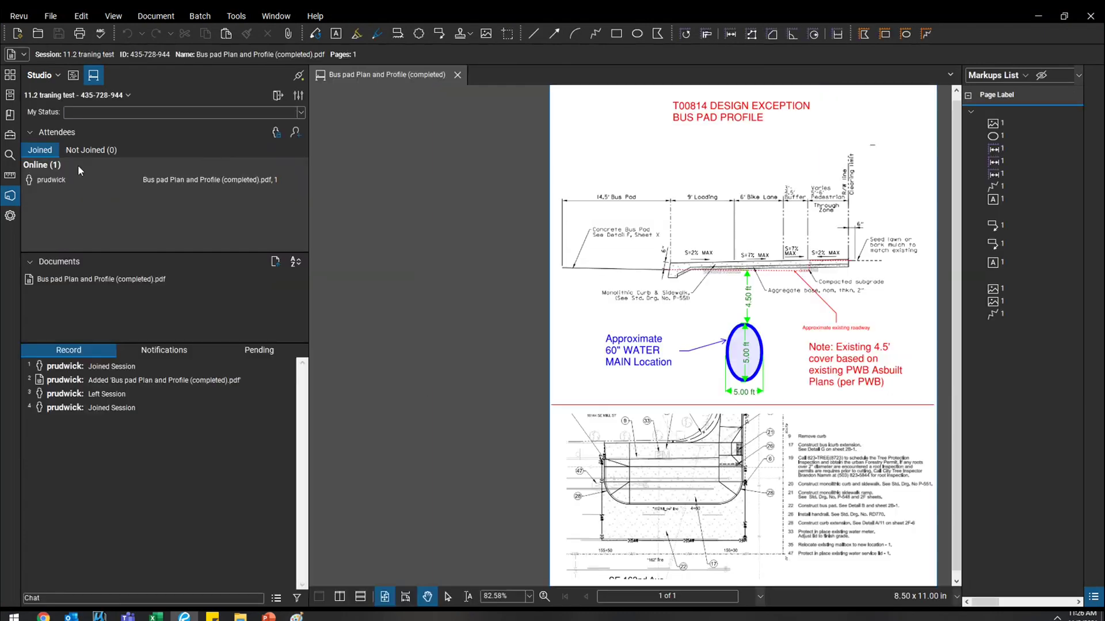
left_click(282, 97)
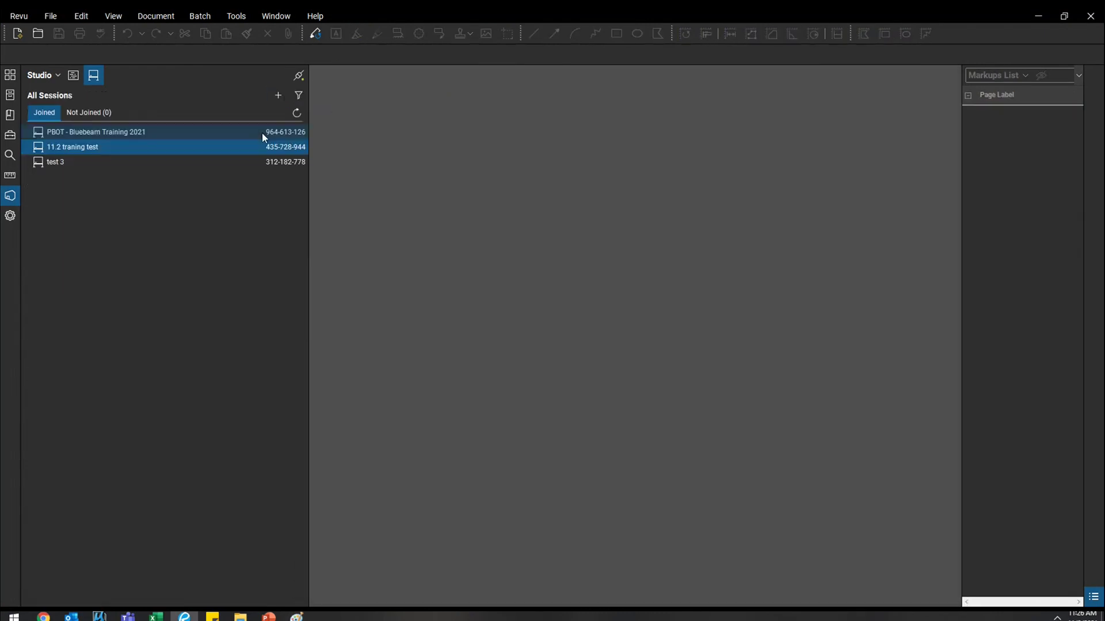
right_click(150, 147)
right_click(122, 131)
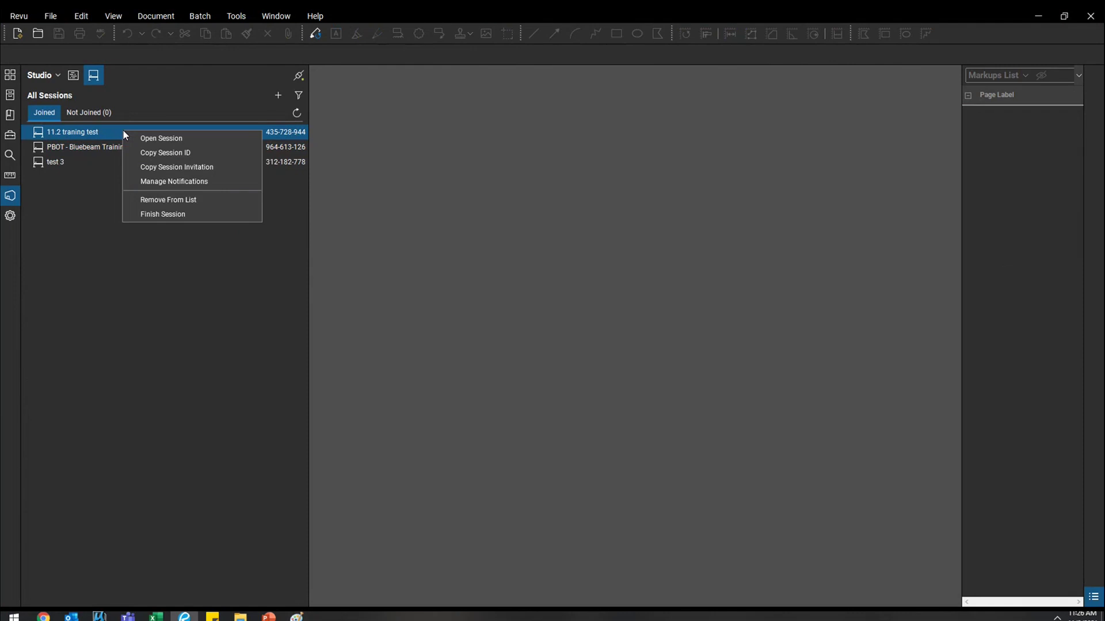
left_click(175, 201)
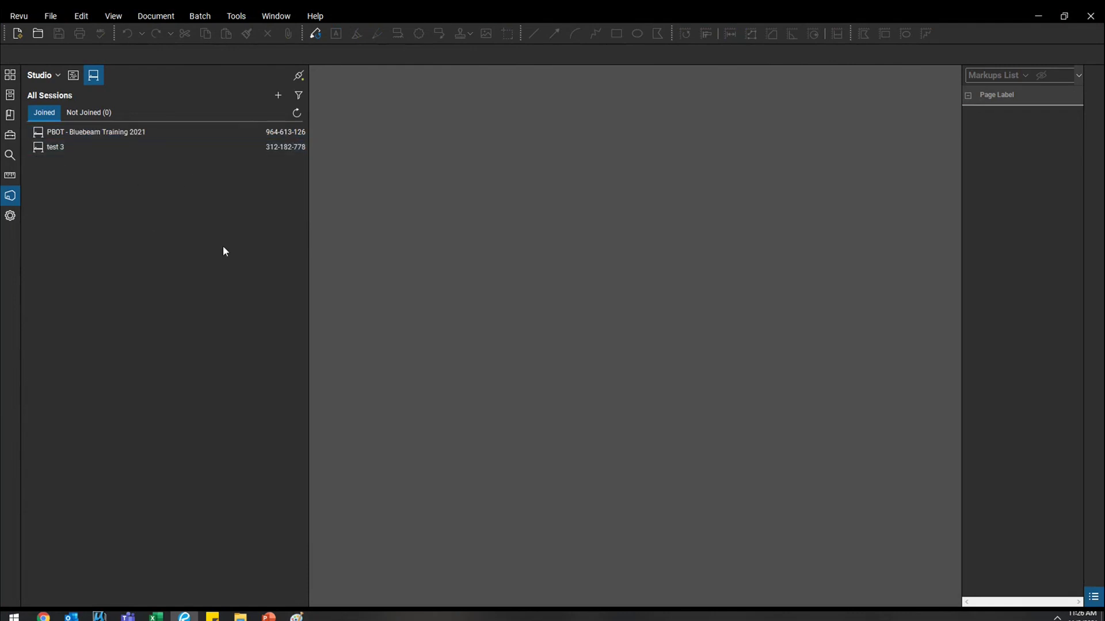
Step: Rejoin 11.2 traning test by its Studio session ID, then leave it again
left_click(278, 94)
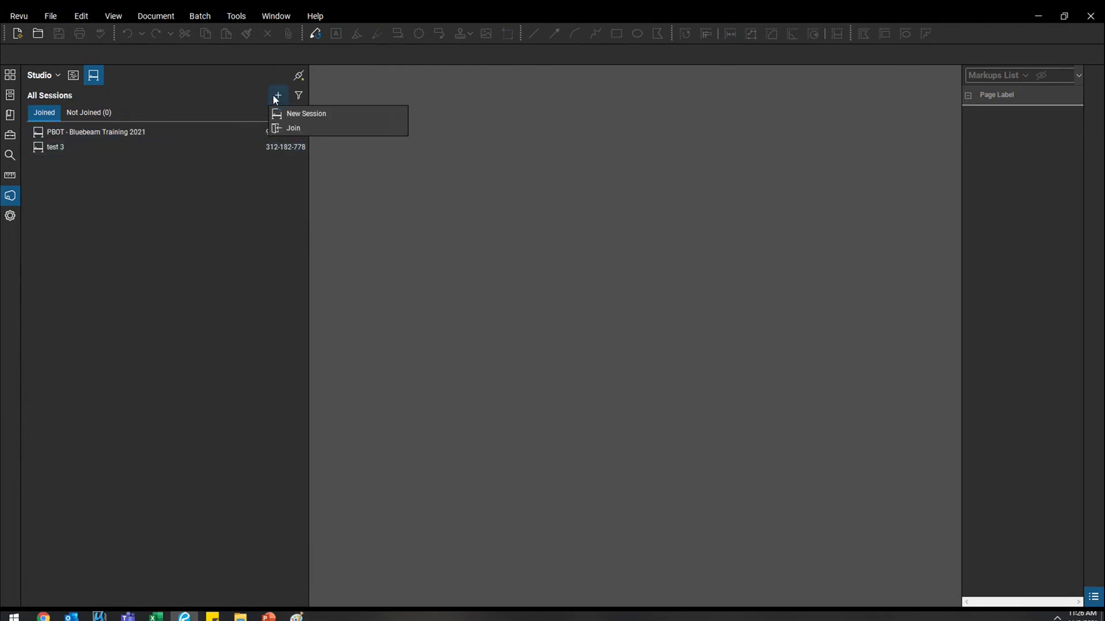
left_click(287, 129)
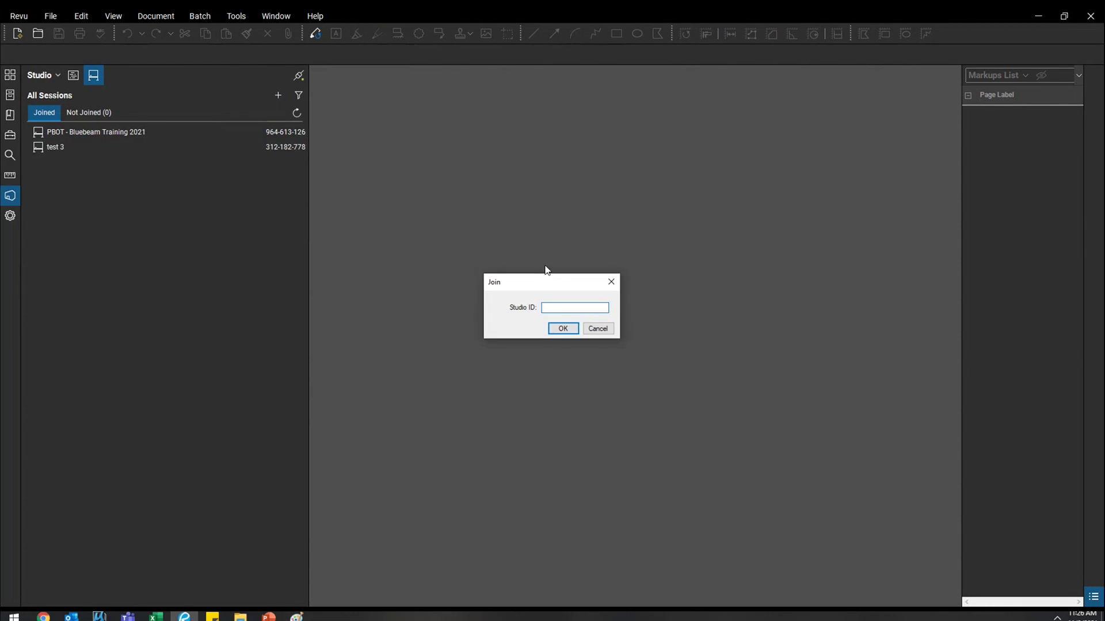
type("435")
type("-728")
type("-519")
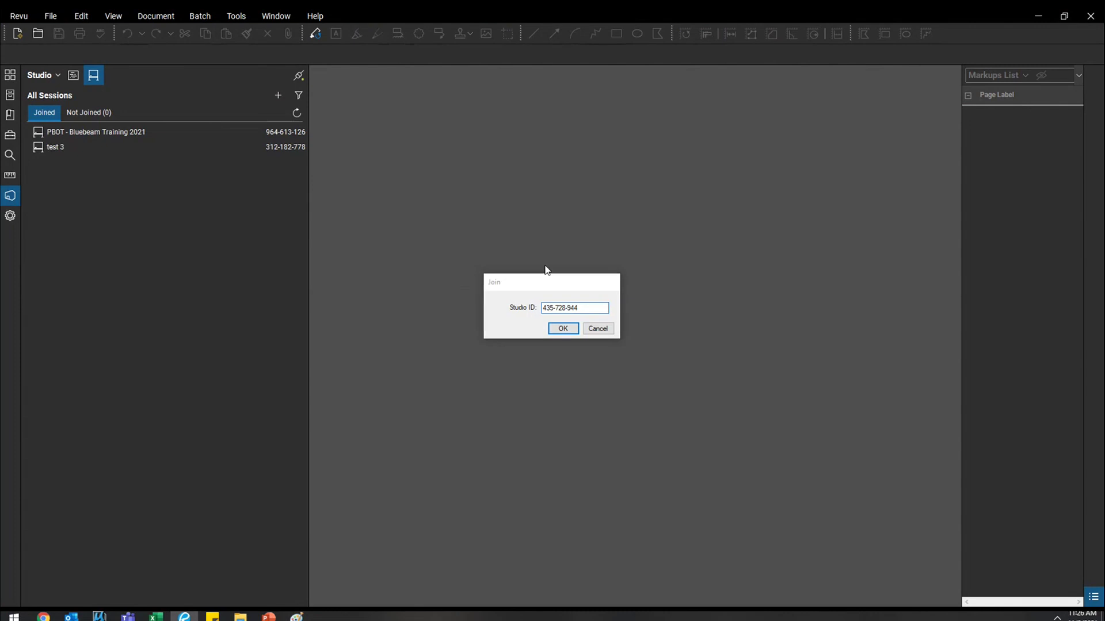
key("Return")
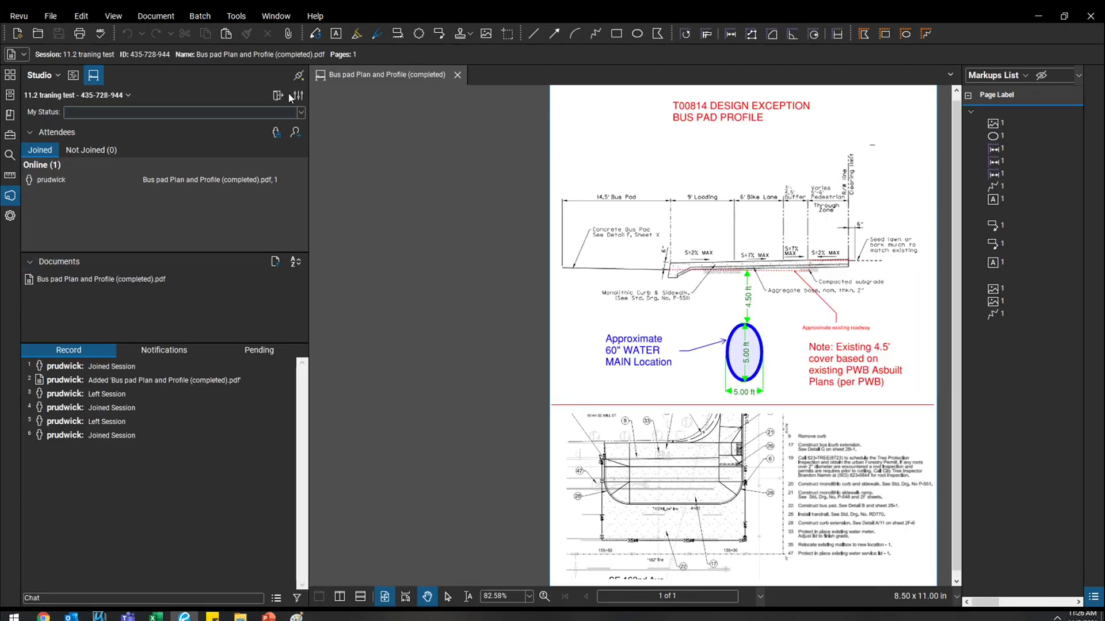
left_click(279, 97)
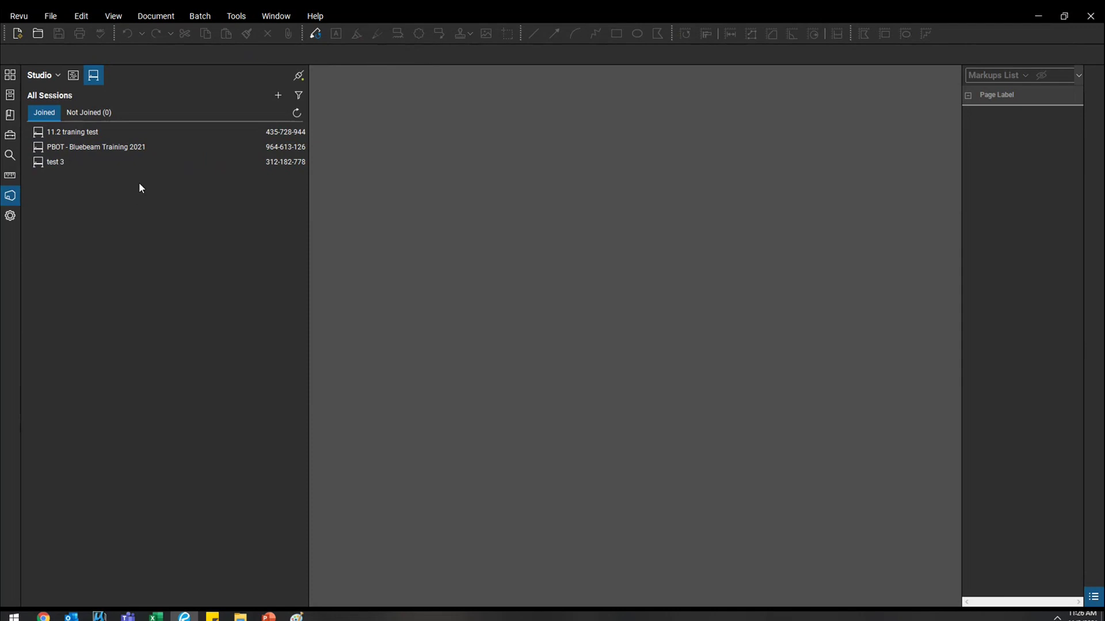
Step: Open the PBOT - Bluebeam Training 2021 session and bring up its Session Settings
right_click(103, 133)
left_click(81, 179)
double_click(88, 150)
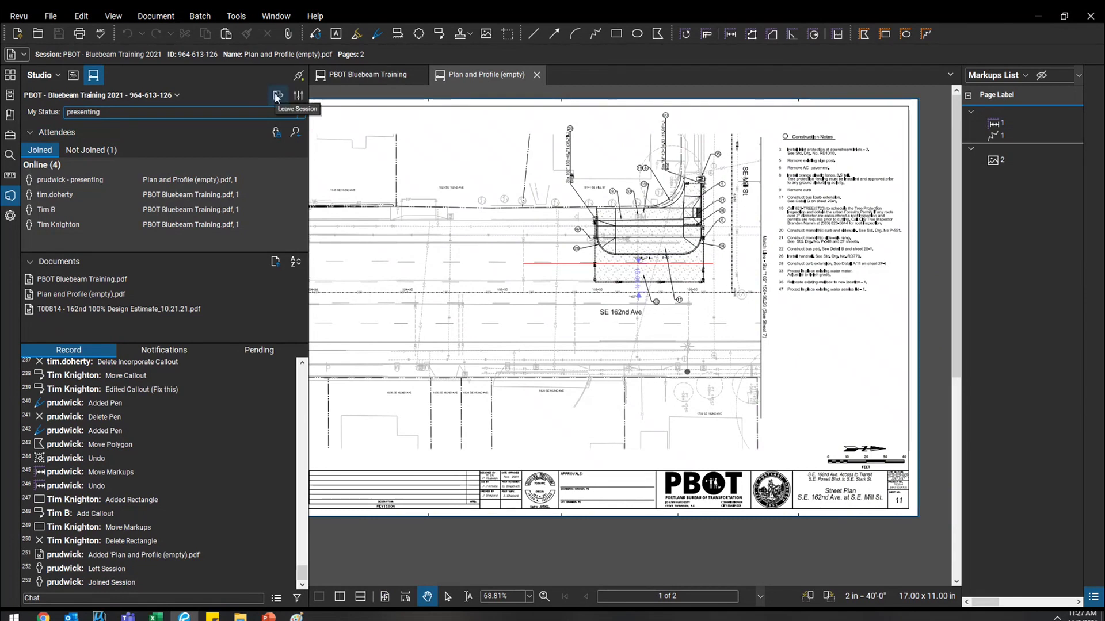
left_click(161, 93)
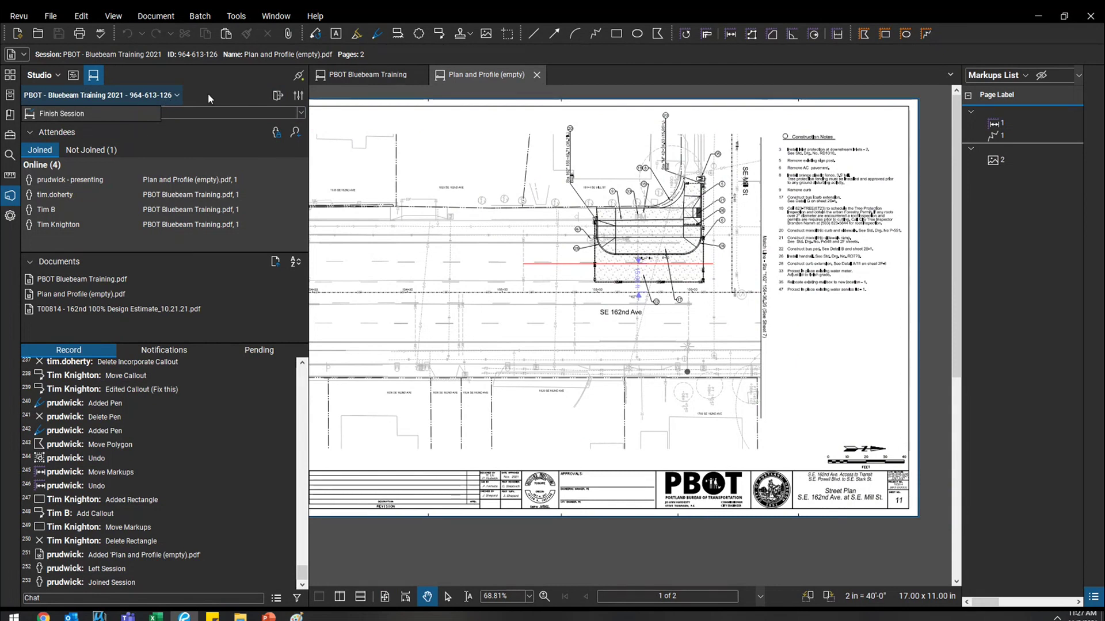
left_click(299, 95)
Step: Keep Full Control set to Deny for PBOT attendees, close settings, and open 11.2 traning test
left_click(446, 208)
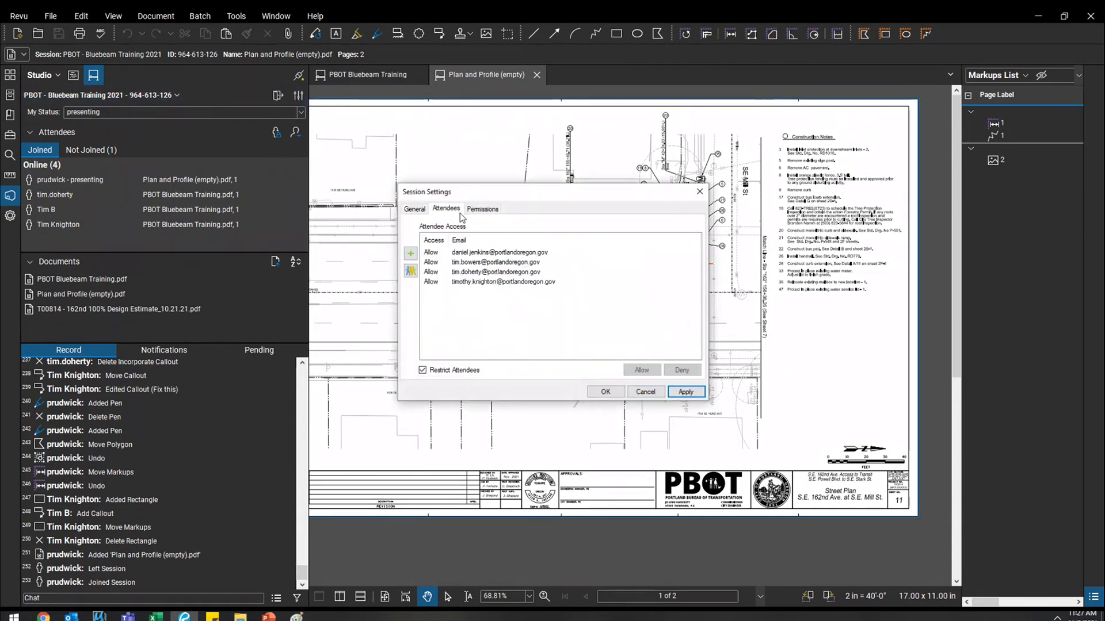
left_click(483, 209)
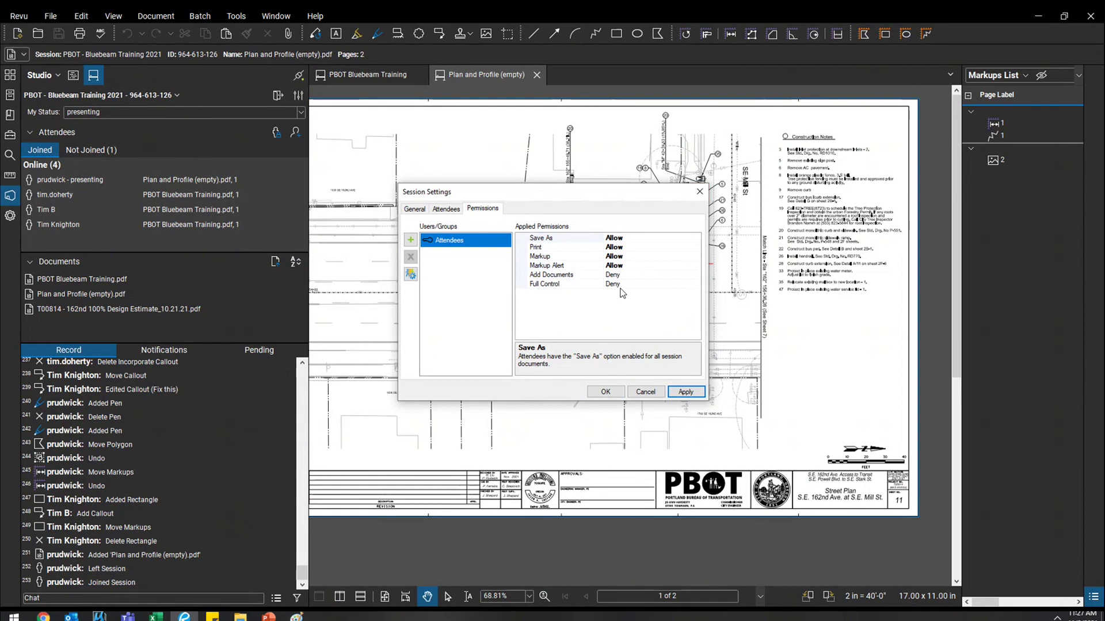
left_click(693, 284)
left_click(694, 285)
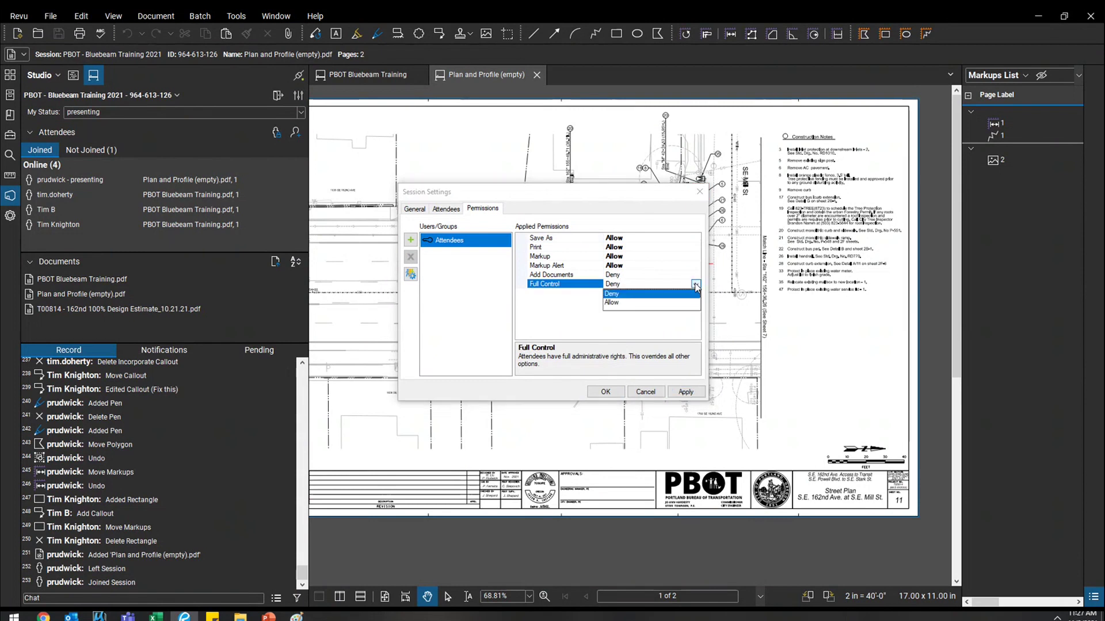
left_click(627, 306)
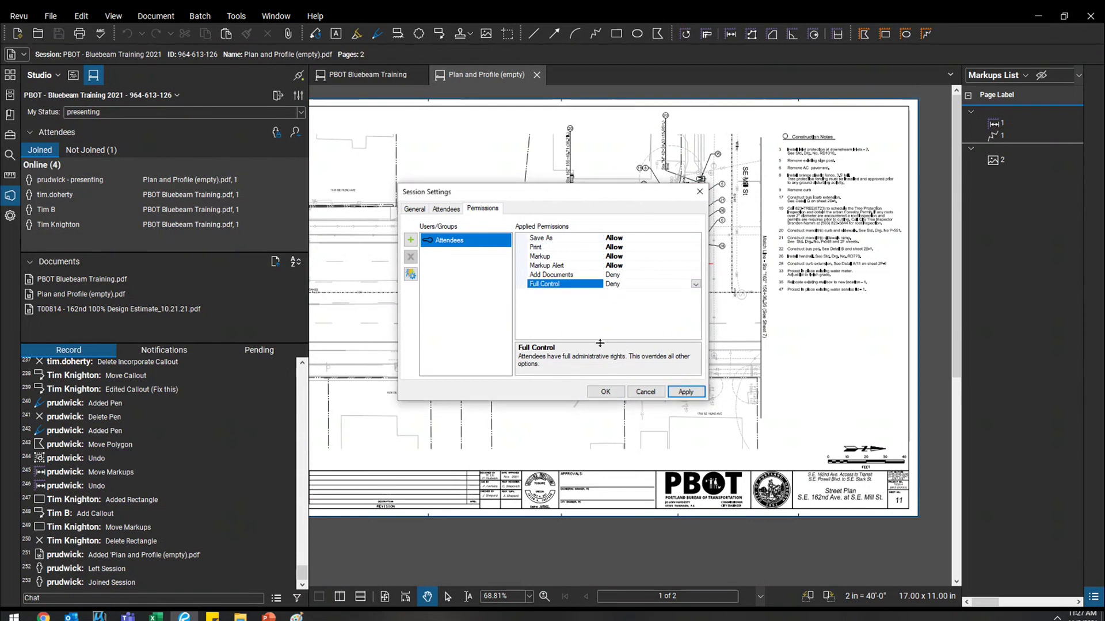
left_click(646, 393)
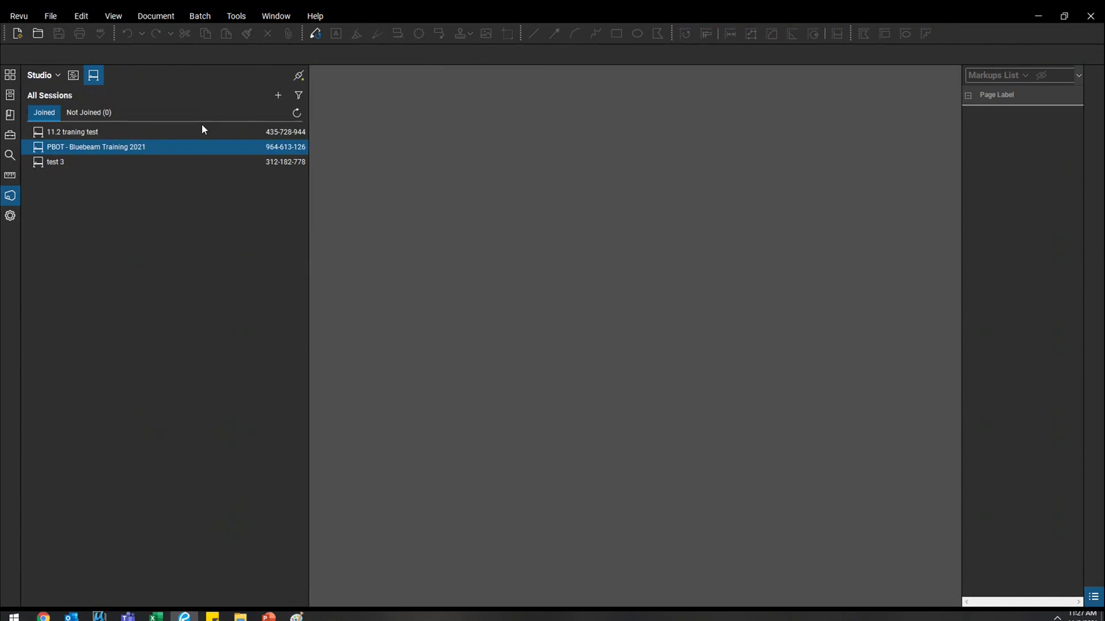
double_click(111, 147)
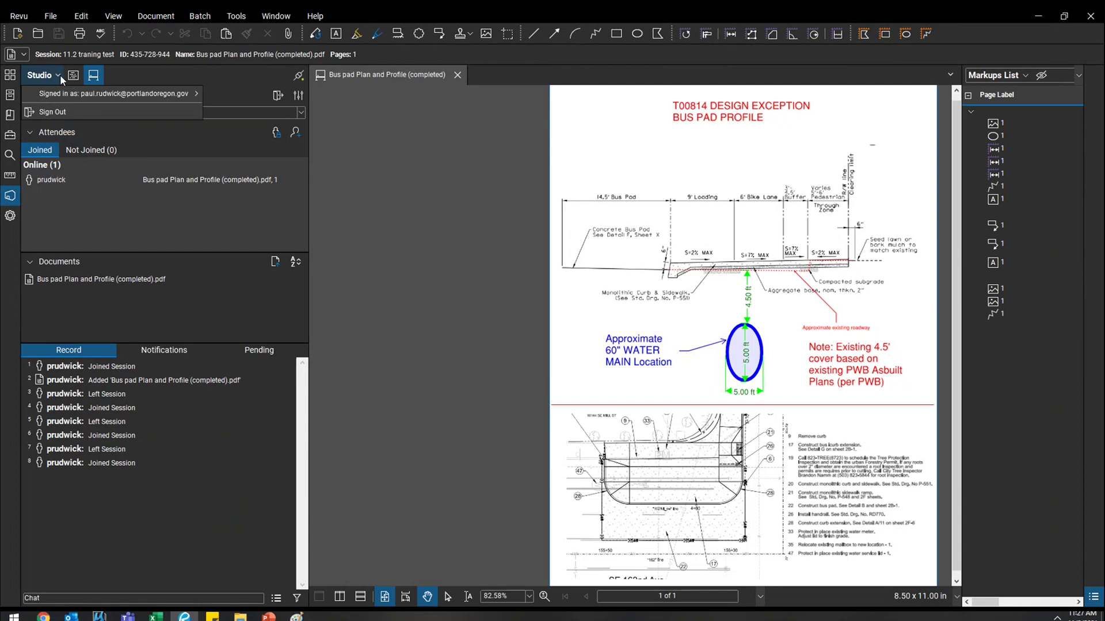
Step: Finish the 11.2 traning test session with Generate Report left checked
left_click(95, 96)
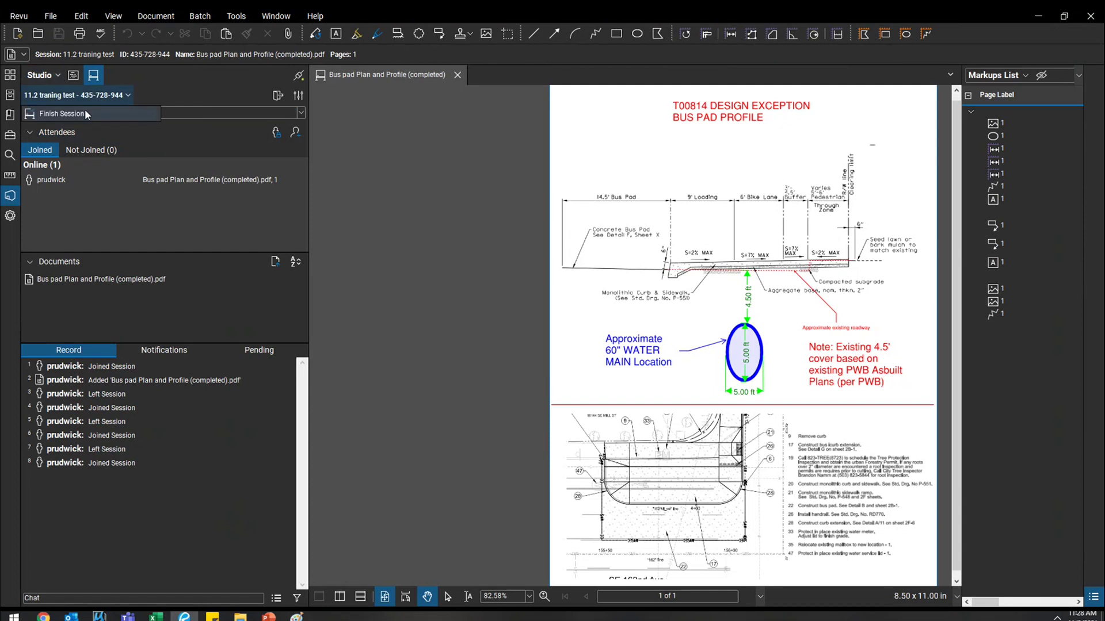
left_click(85, 113)
left_click_drag(546, 168, 592, 154)
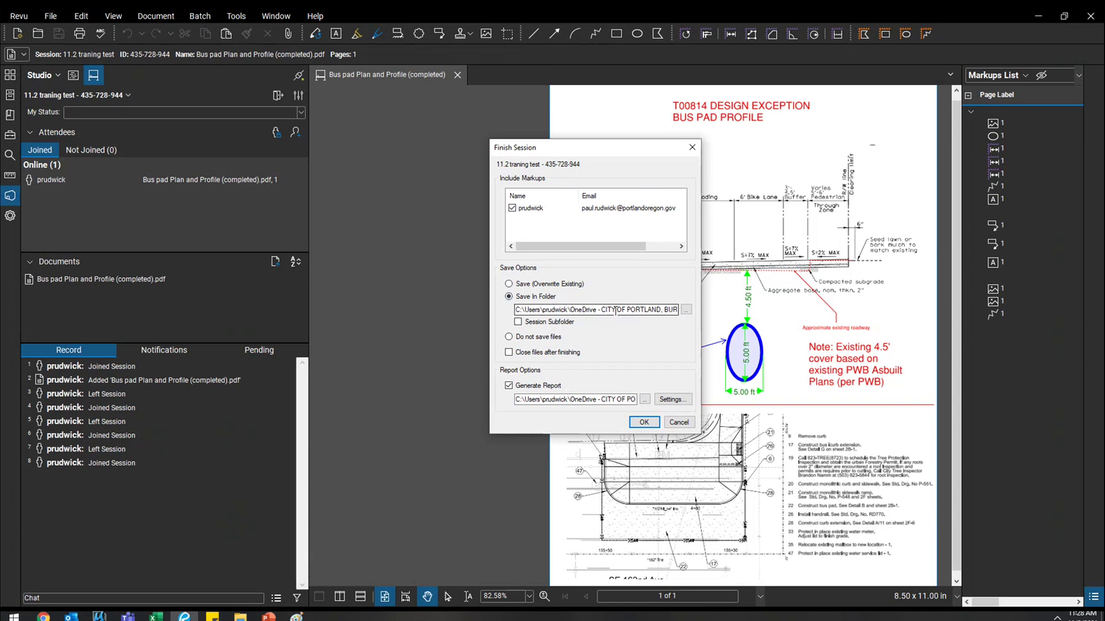
left_click(544, 386)
left_click(545, 387)
left_click(544, 387)
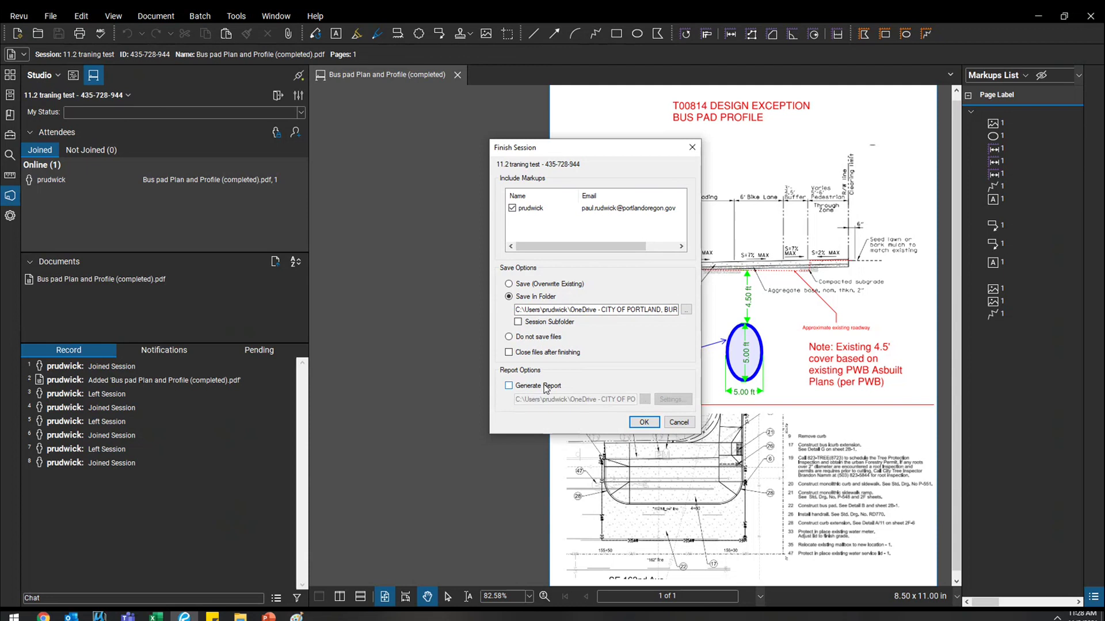
left_click(545, 388)
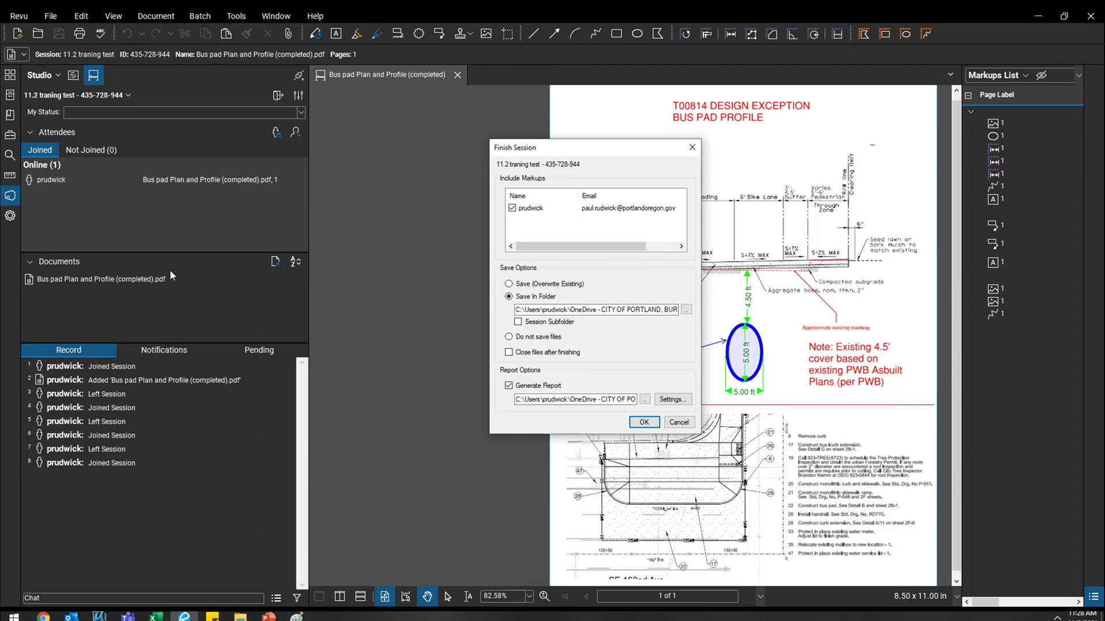
left_click(636, 424)
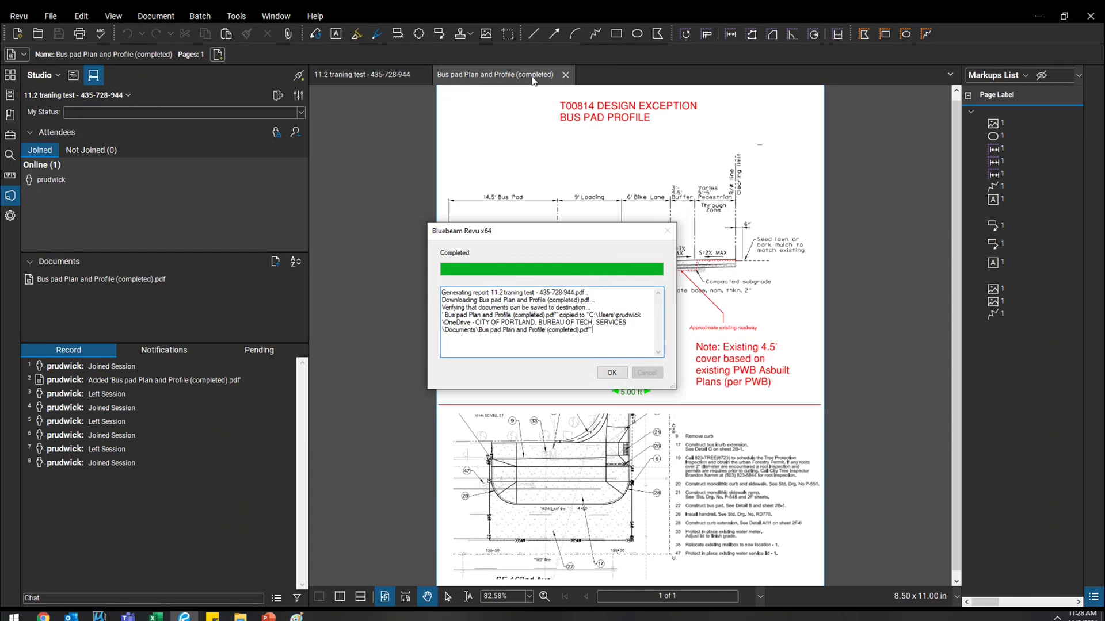
Step: Close the completion summary, review the page thumbnails, and return to the Studio sessions list
left_click(612, 373)
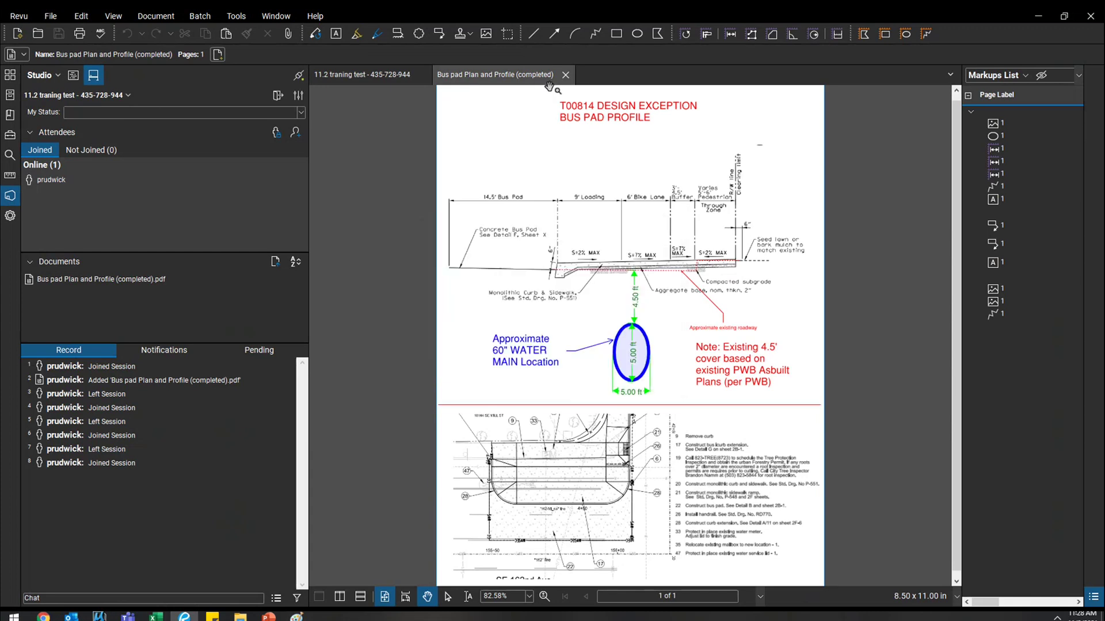
left_click(596, 117)
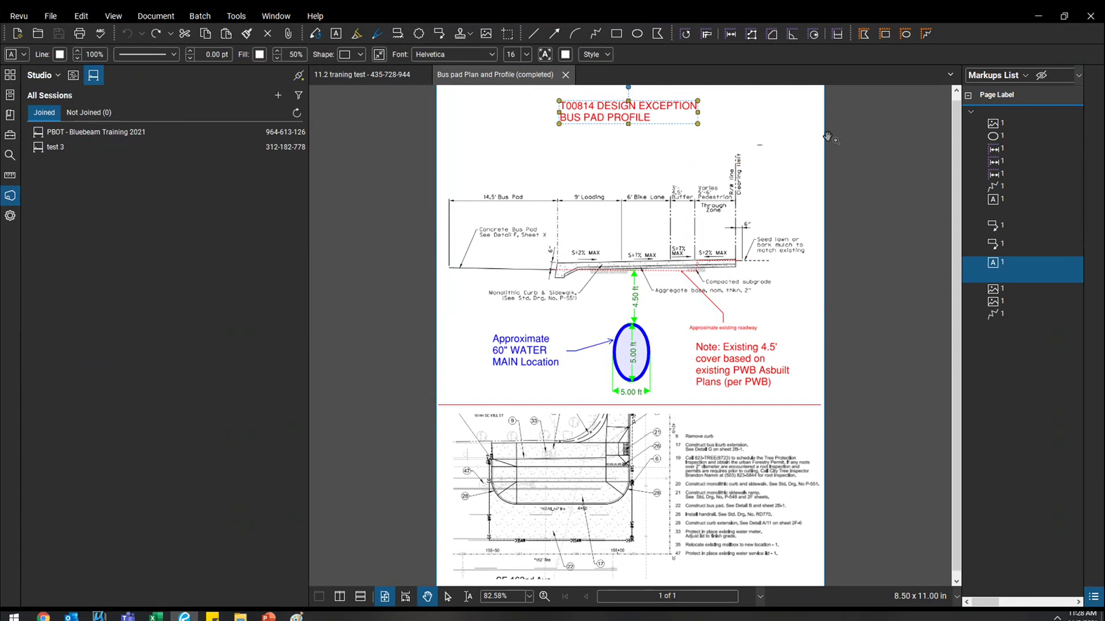
left_click(803, 141)
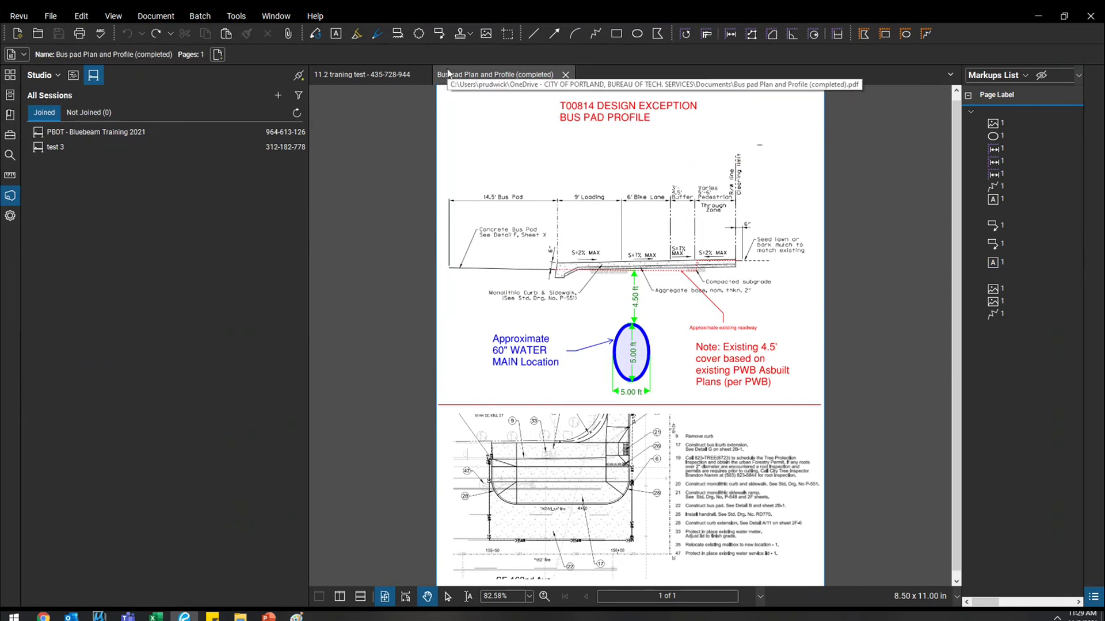
left_click(10, 75)
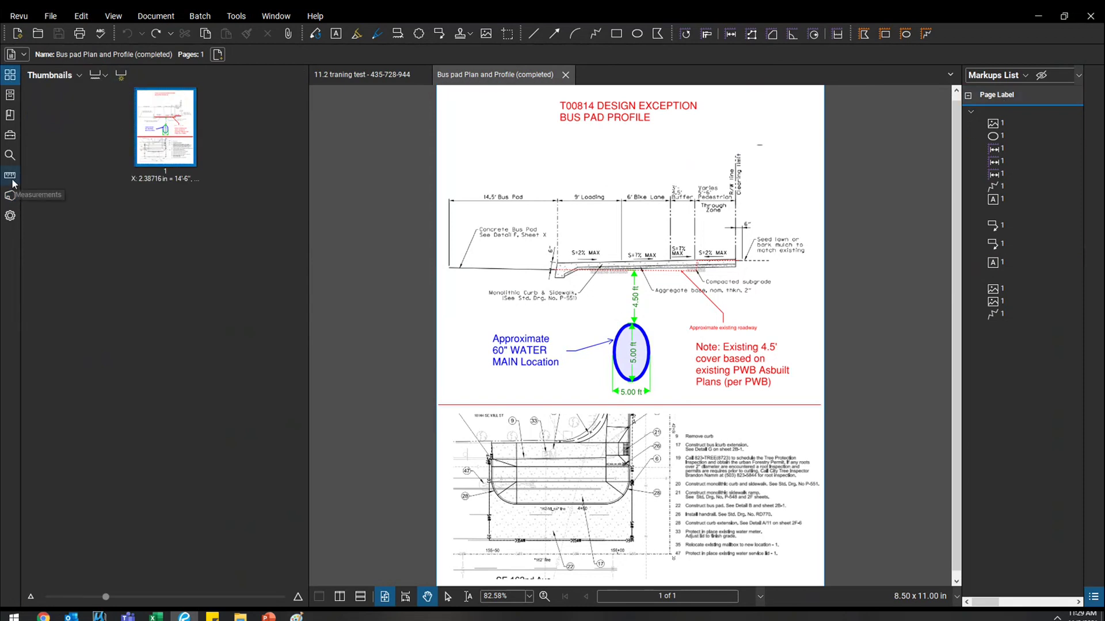
left_click_drag(309, 146, 264, 150)
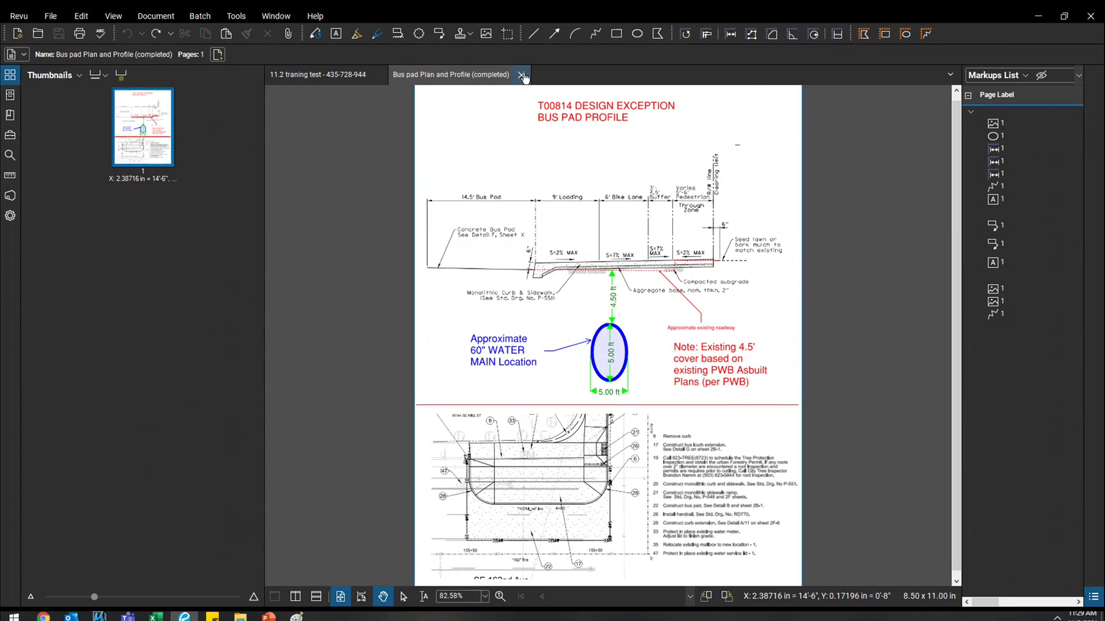
left_click(10, 196)
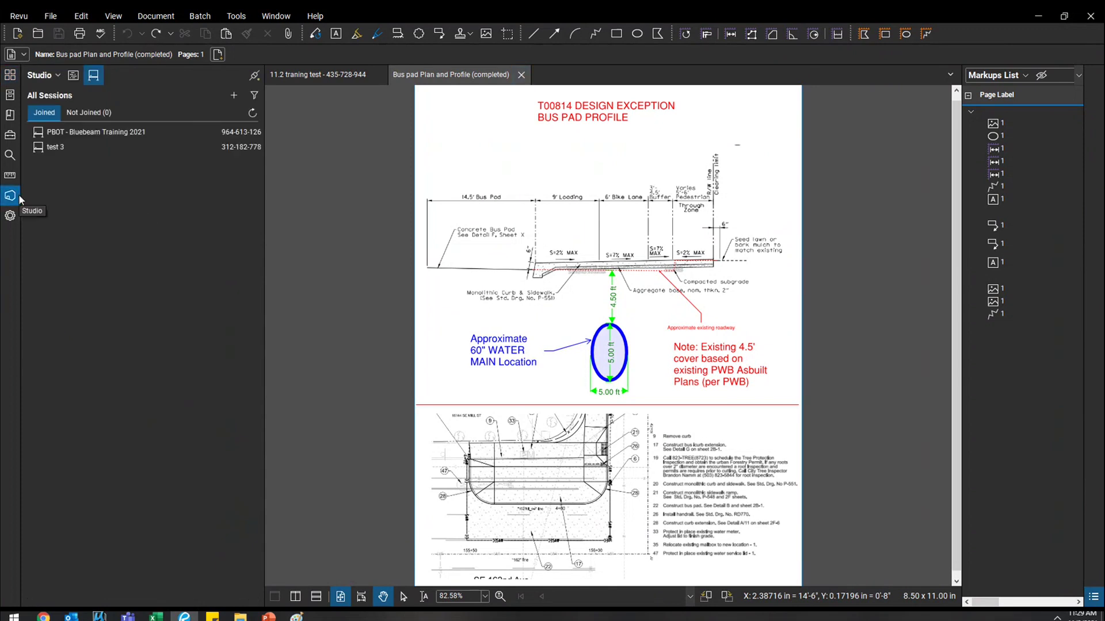
Step: Start session 'Training Test' with Plan and Profile (empty).pdf, not restricting attendees by email
left_click(233, 96)
left_click(260, 113)
type("Training Test")
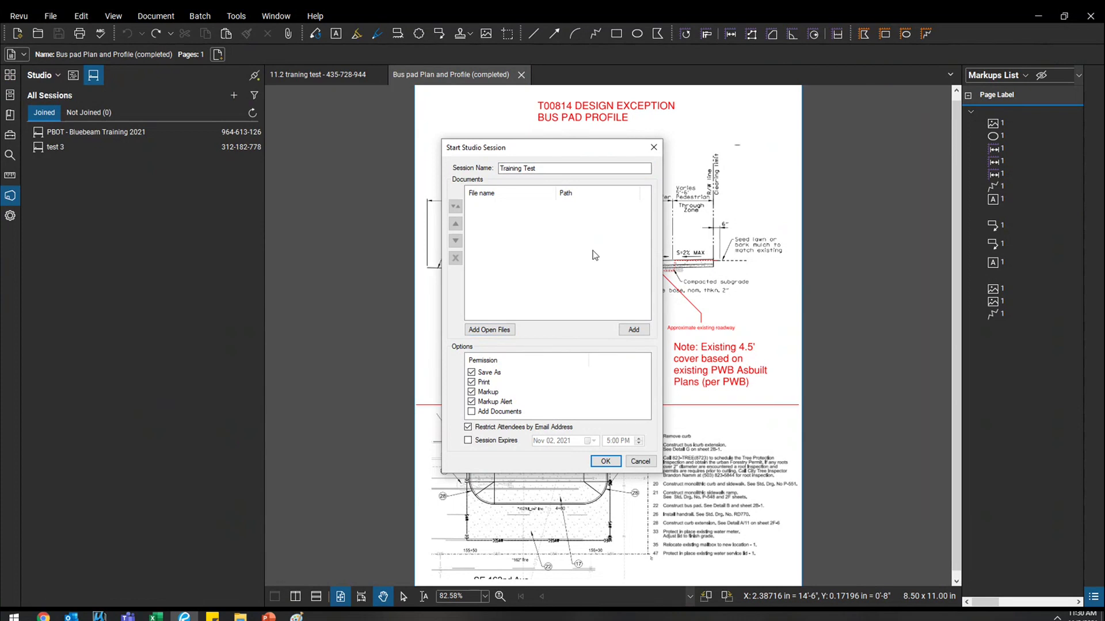
left_click(634, 332)
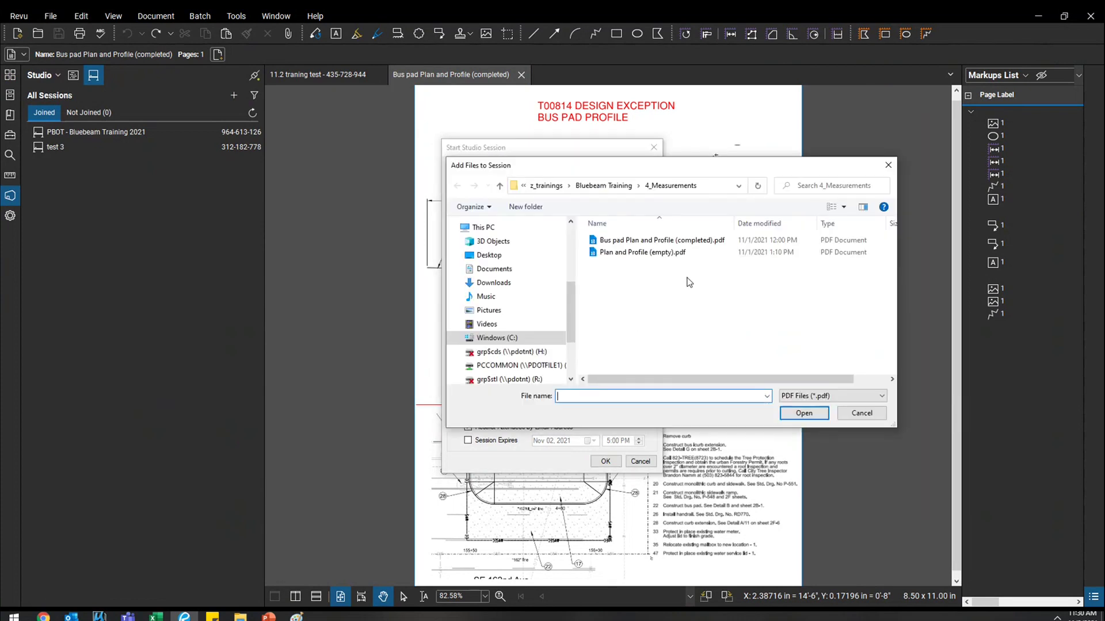
left_click(661, 252)
left_click(804, 413)
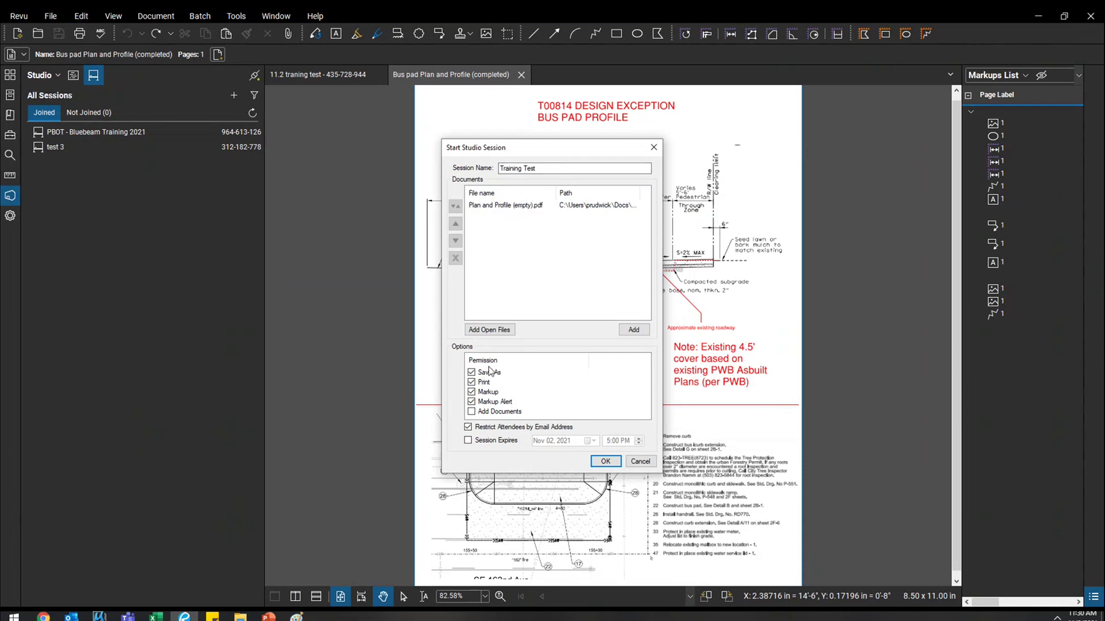
left_click(493, 430)
left_click(604, 461)
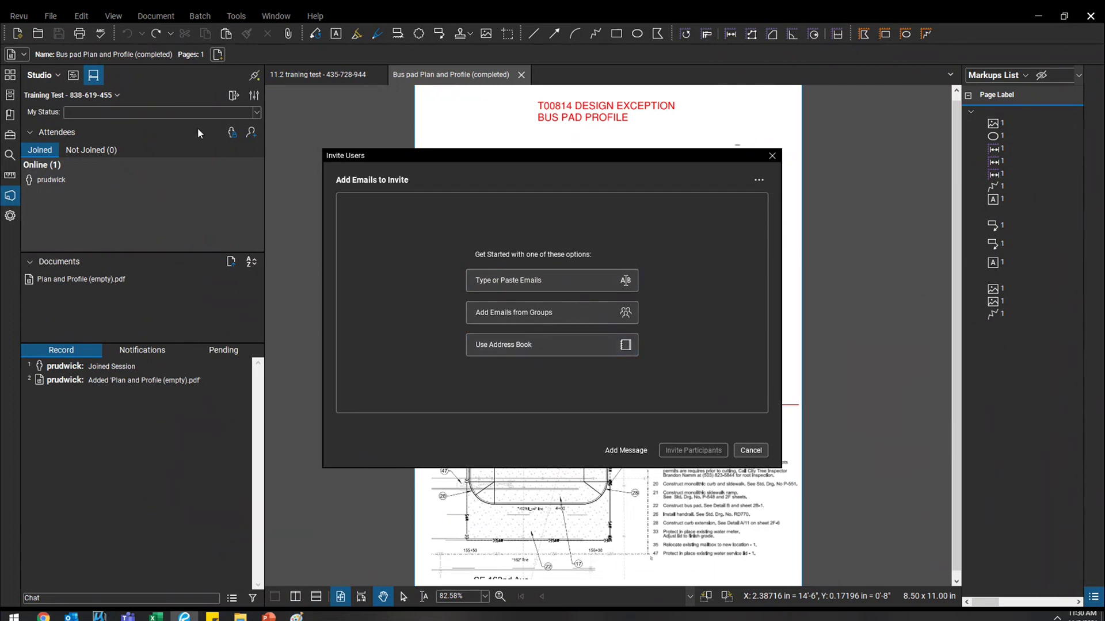
Step: Close Session Settings without adding any attendee email, then open the Invite Users window
left_click(741, 451)
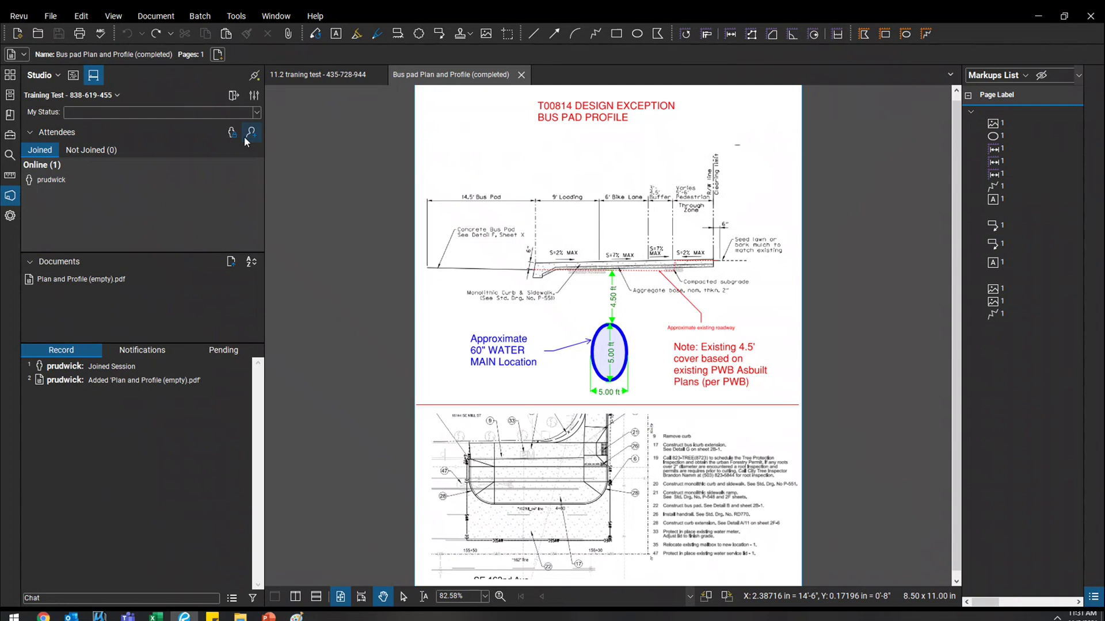
left_click(253, 96)
left_click(483, 208)
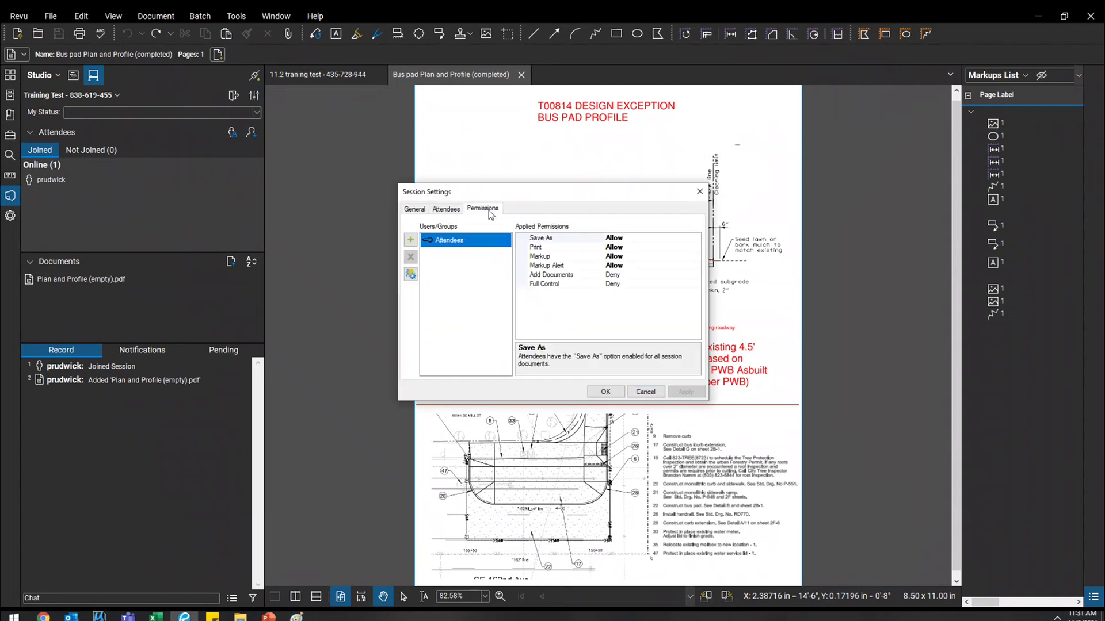
left_click(444, 209)
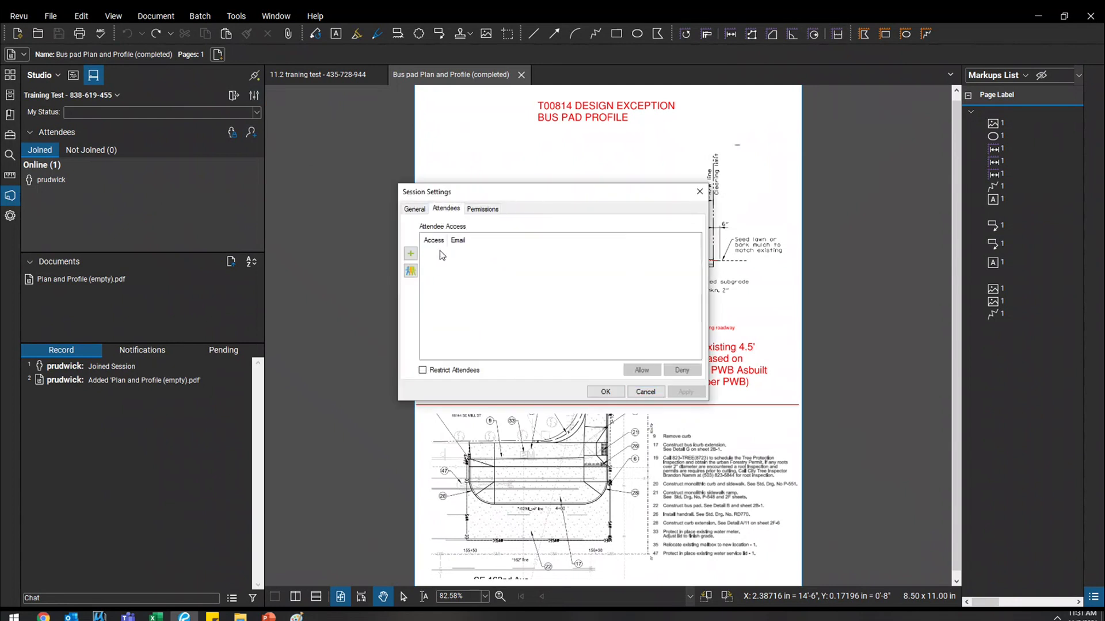
left_click(410, 272)
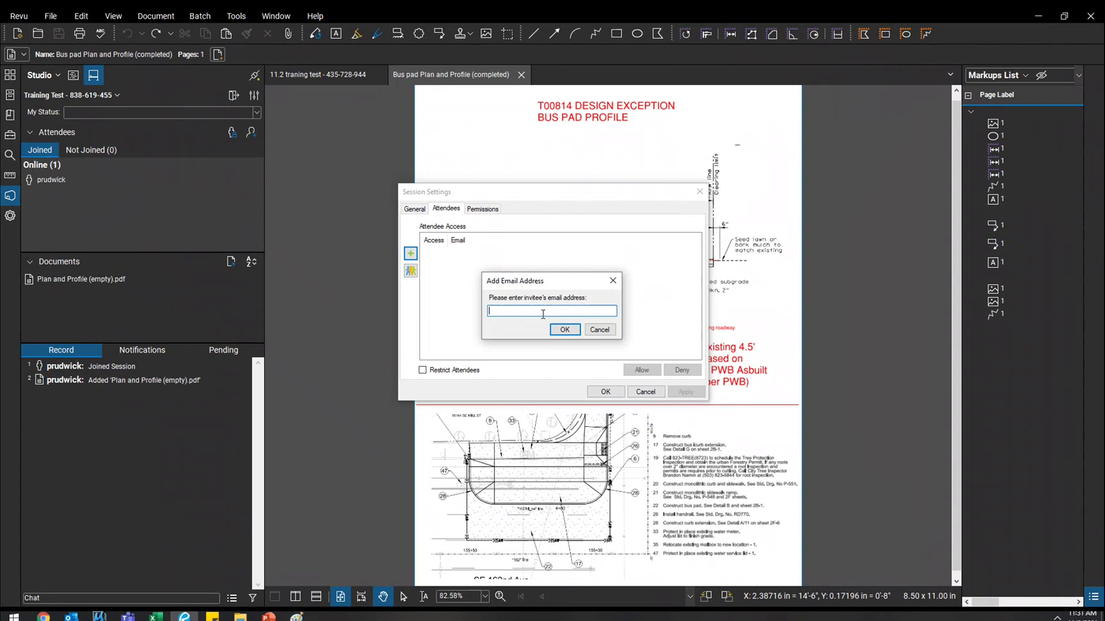
left_click(599, 331)
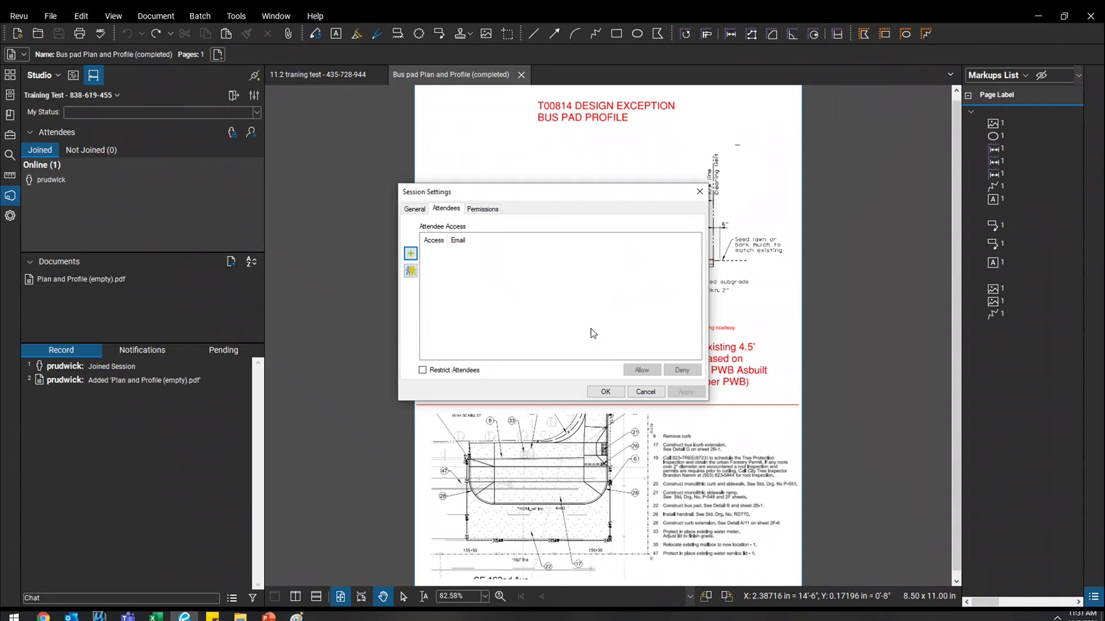
left_click(653, 393)
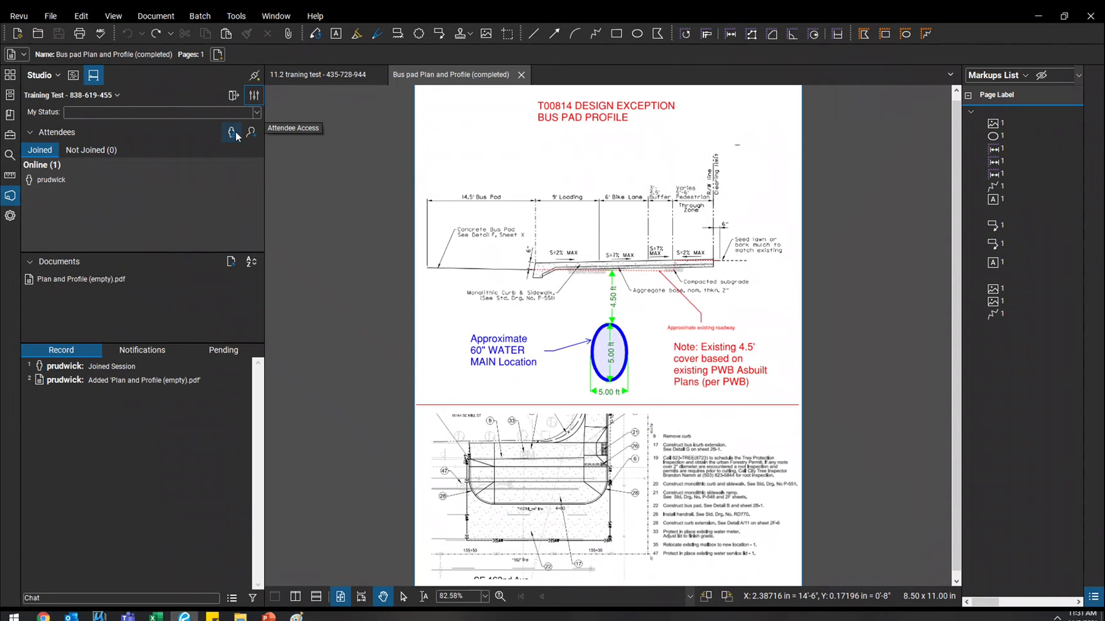
left_click(250, 133)
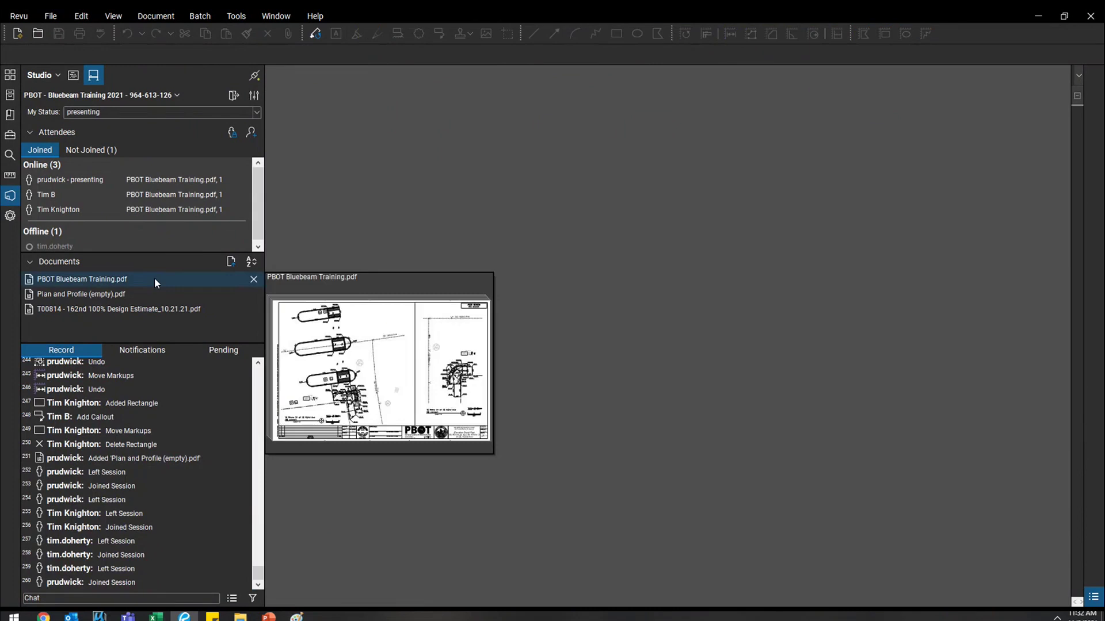
Step: Open PBOT Bluebeam Training.pdf from the session documents, widen the Studio panel, and follow another attendee
double_click(155, 280)
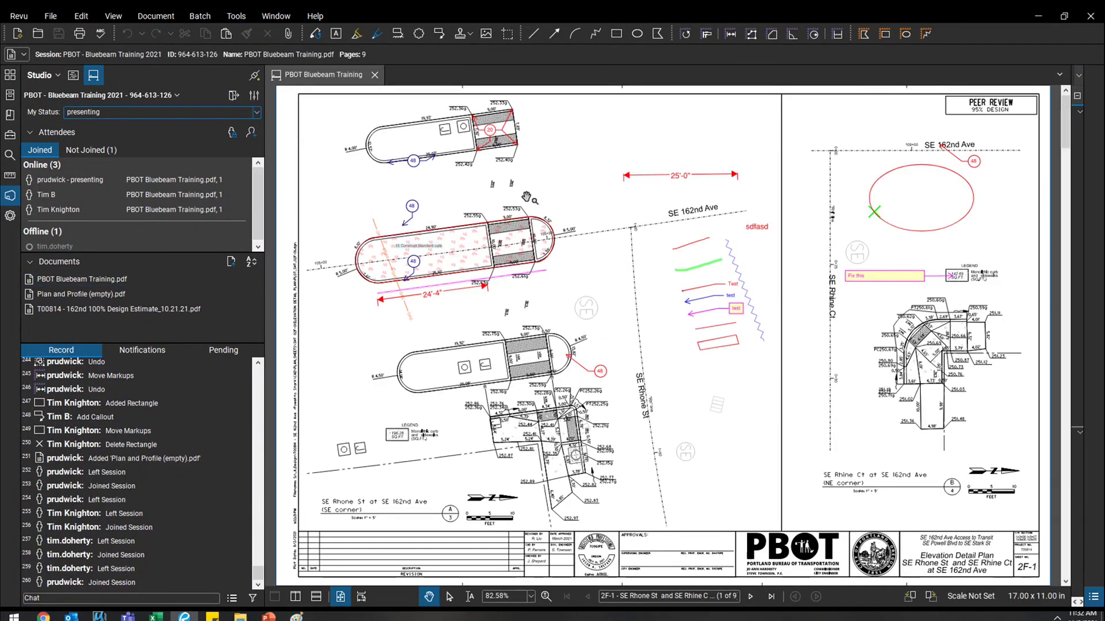
left_click_drag(266, 236, 330, 236)
mouse_move(227, 184)
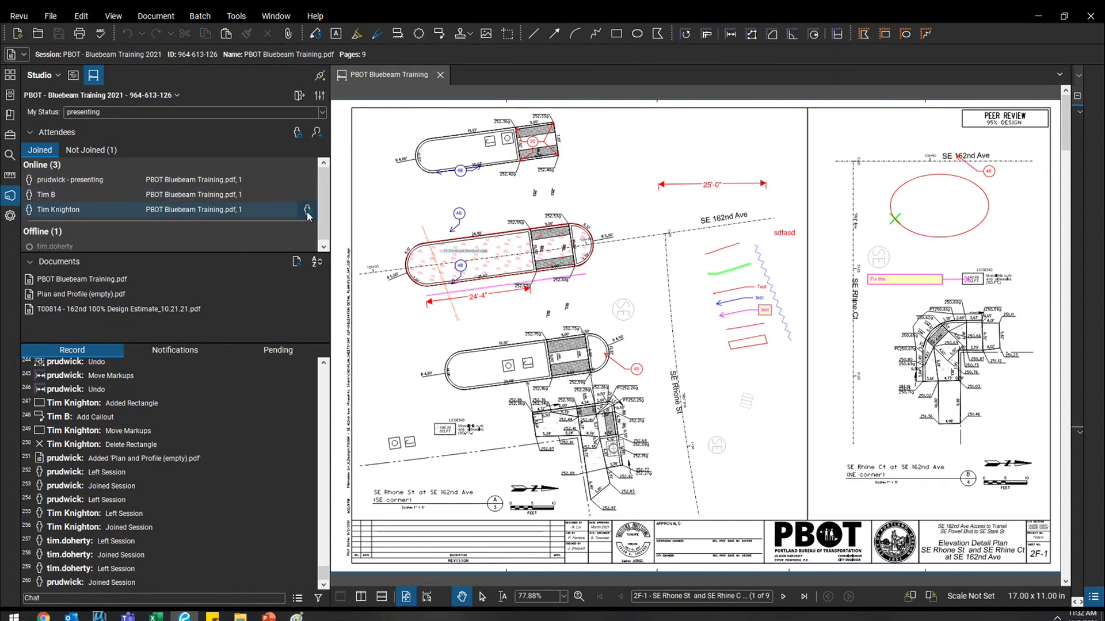
left_click(308, 211)
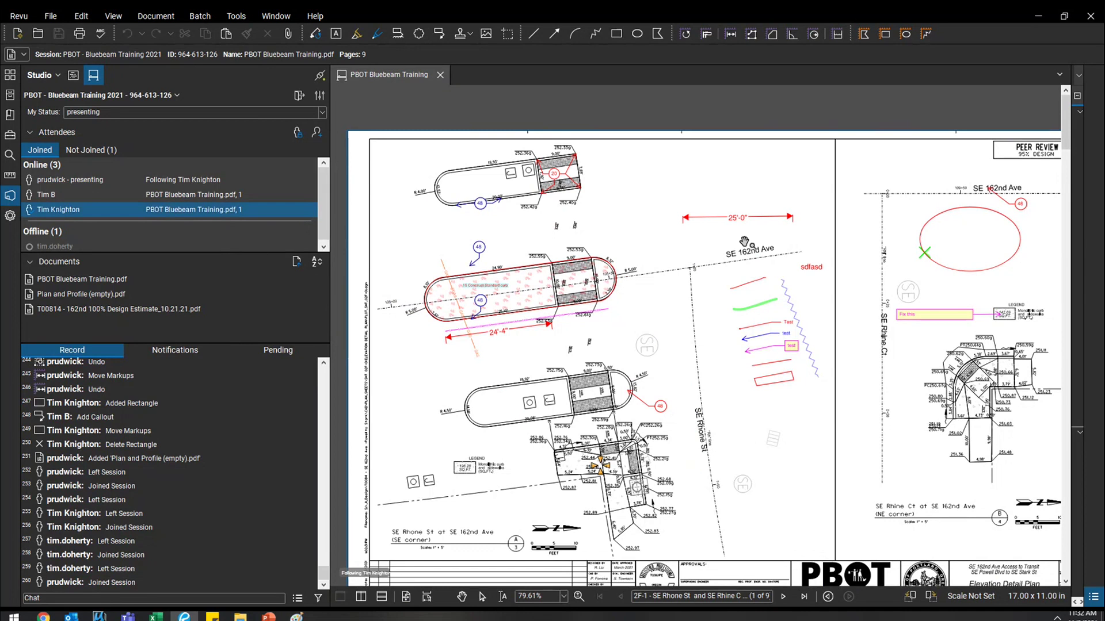
Step: Add a test callout reading "what's this?" on the drawing, then delete it
key("q")
left_click(661, 464)
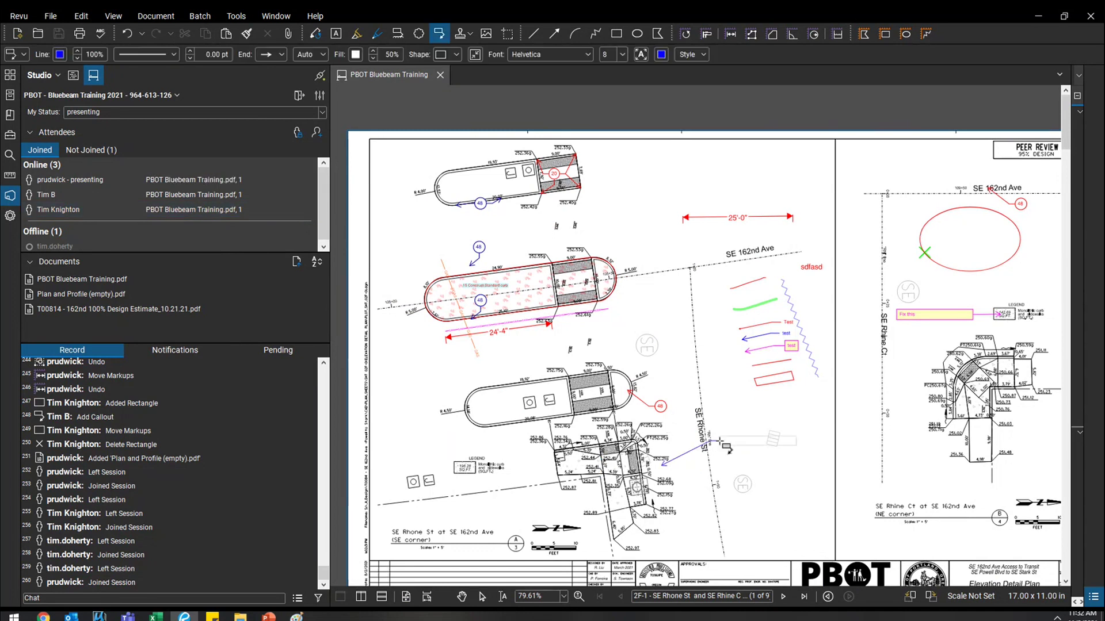
left_click(719, 441)
type("what's this?")
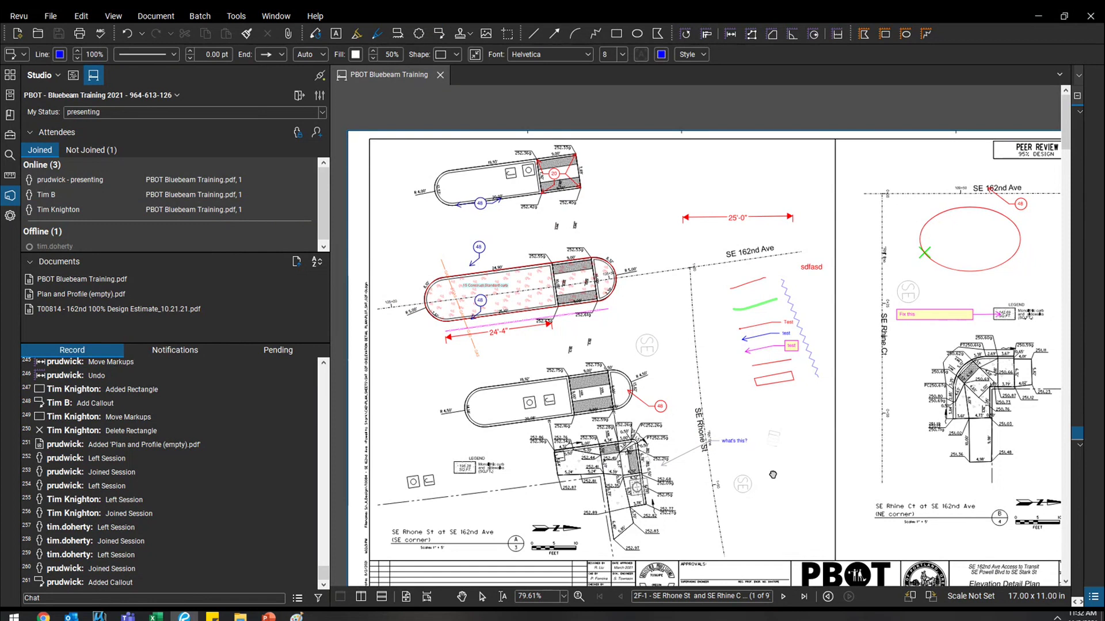
key("Escape")
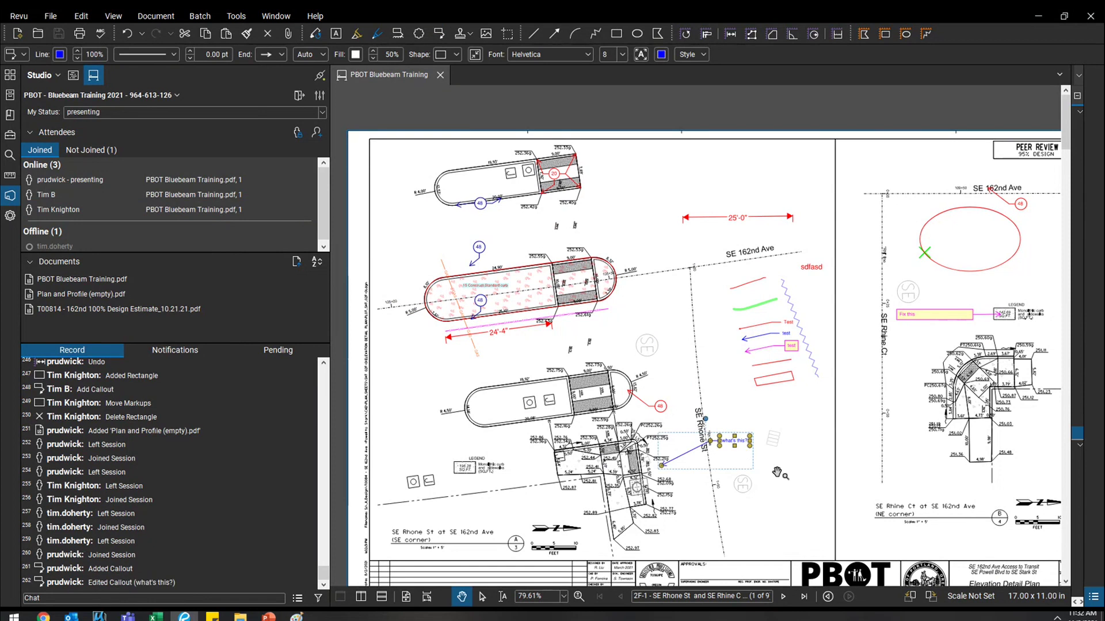
key("Delete")
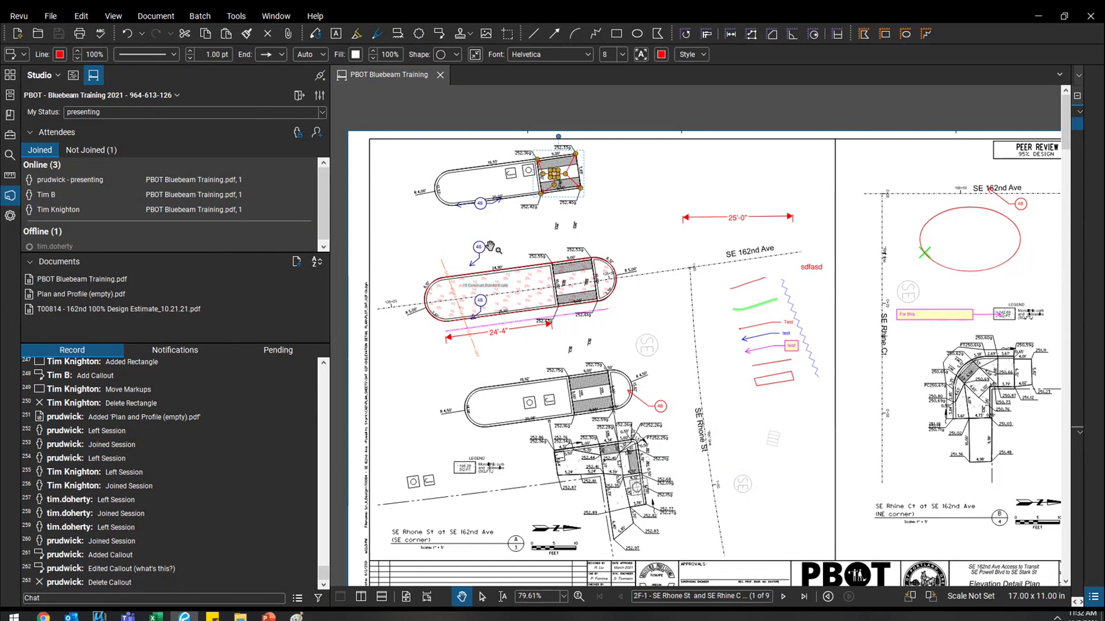
left_click(657, 267)
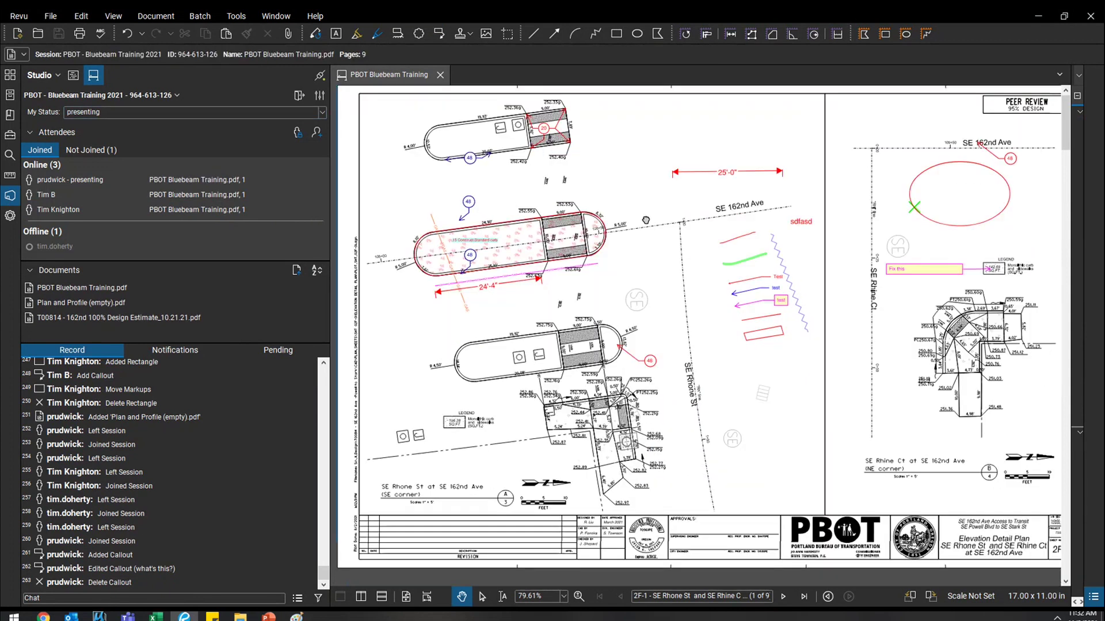
Step: Send two short greeting messages to another attendee in the session chat
mouse_move(395, 282)
left_mouse_down()
mouse_move(383, 233)
mouse_move(213, 236)
left_mouse_up()
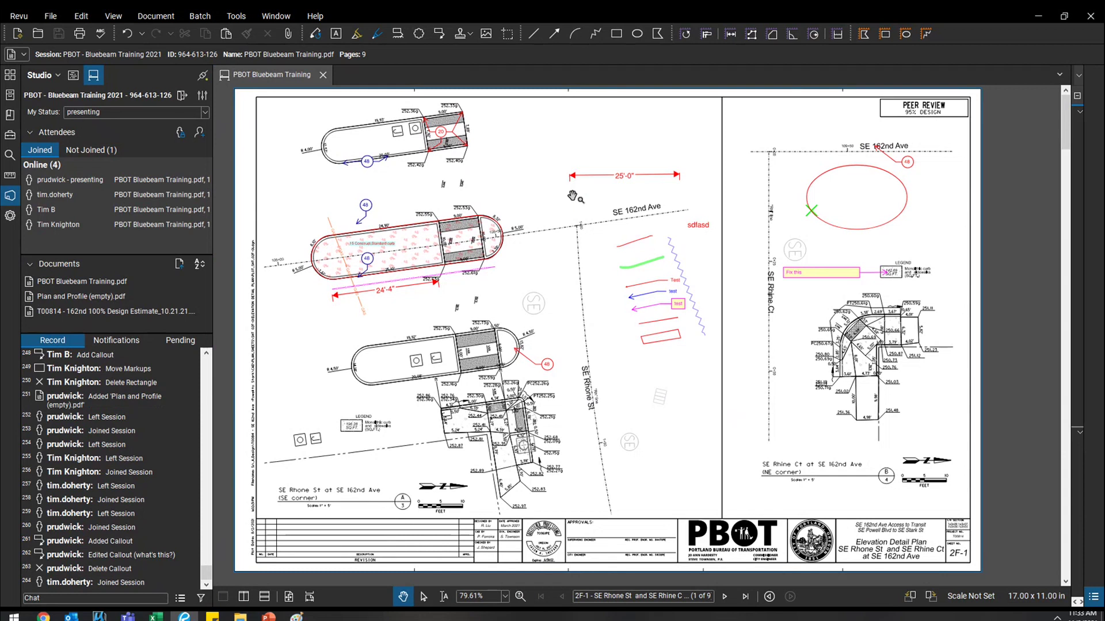
left_click(126, 597)
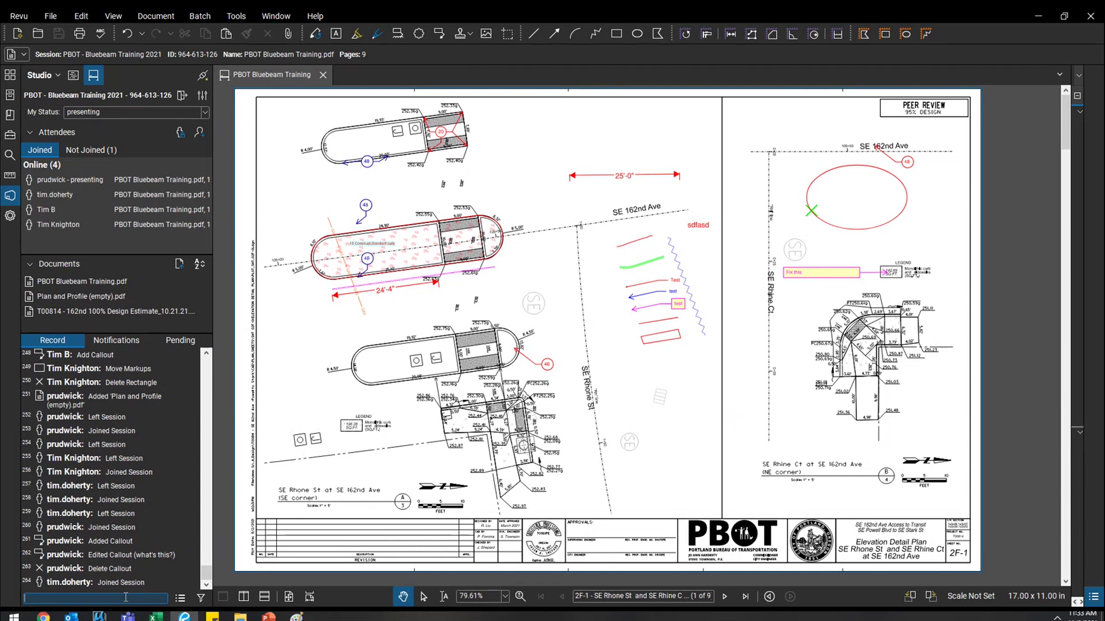
type("hi time")
key("Return")
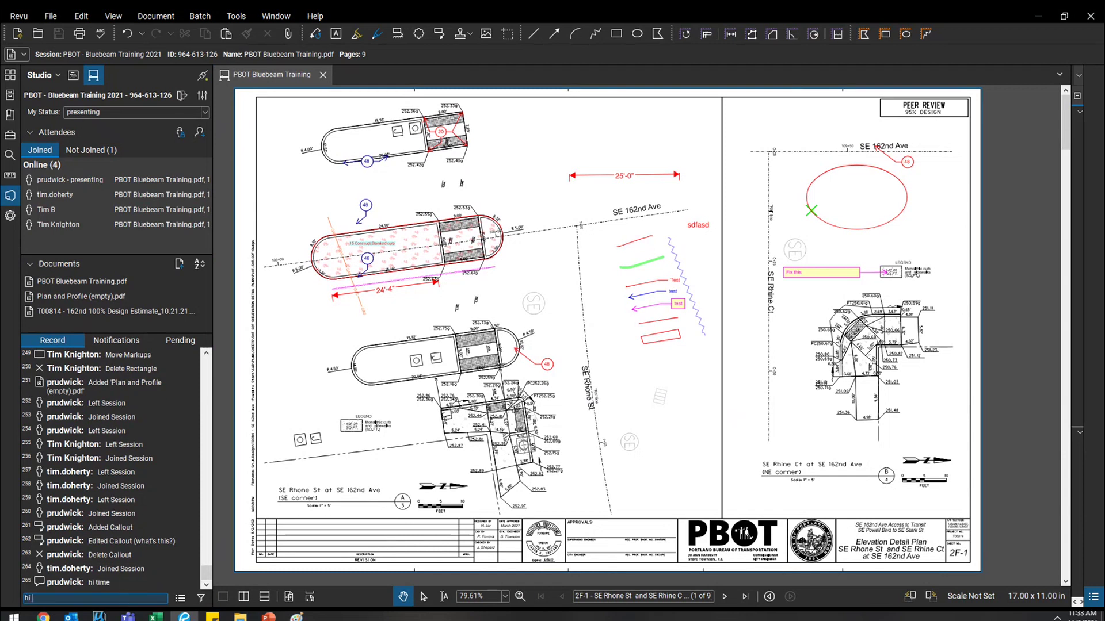
type("hi tim")
key("Return")
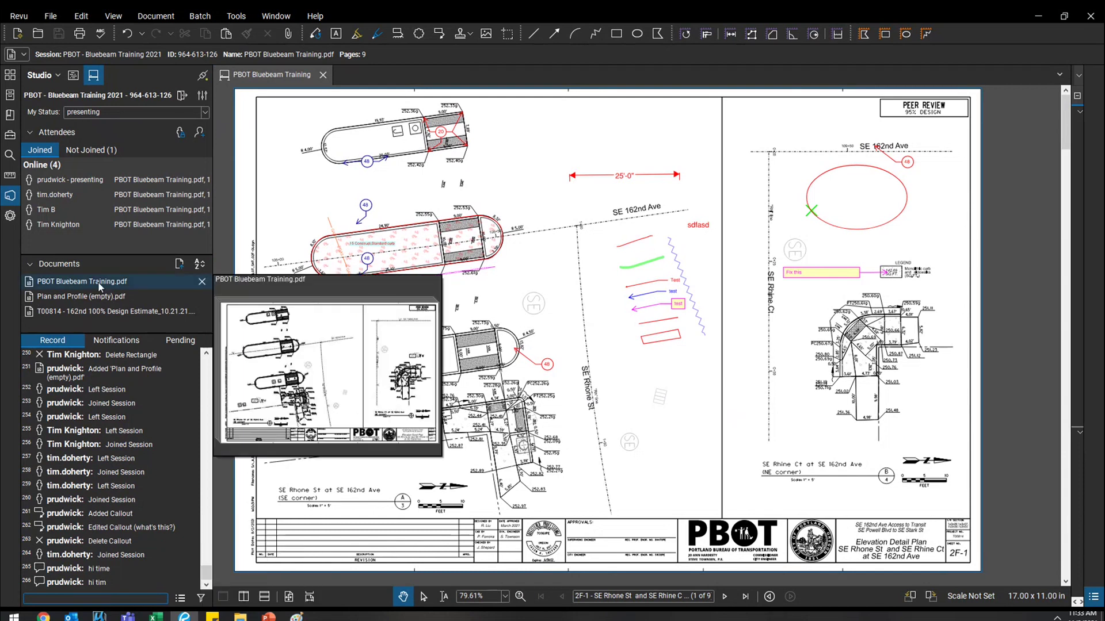
Step: Set my session status to Reviewing
left_click(205, 113)
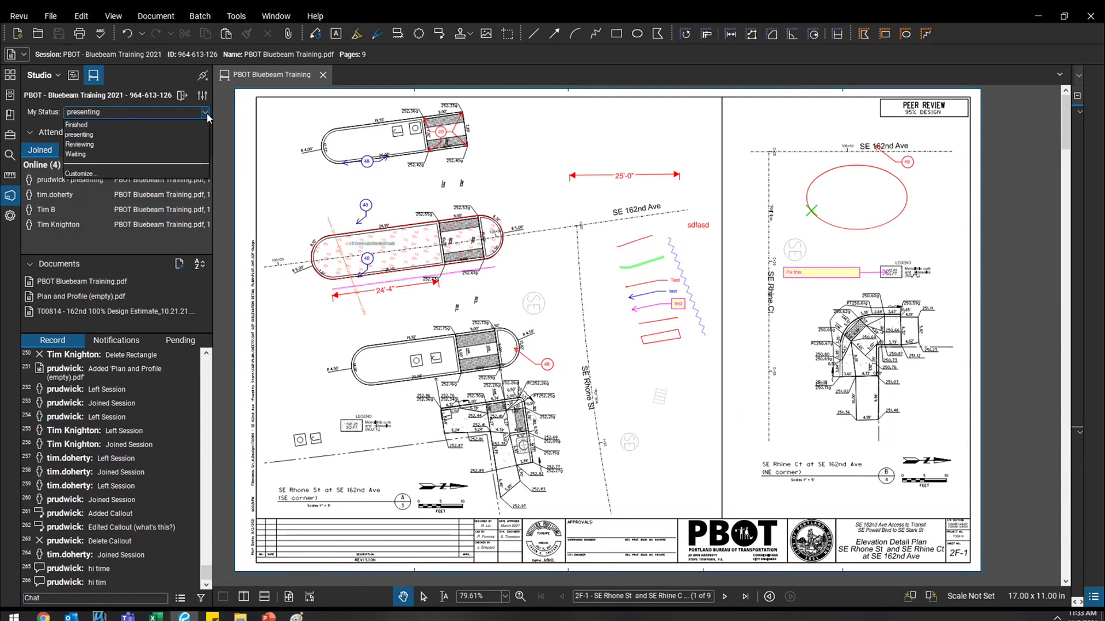
left_click(181, 142)
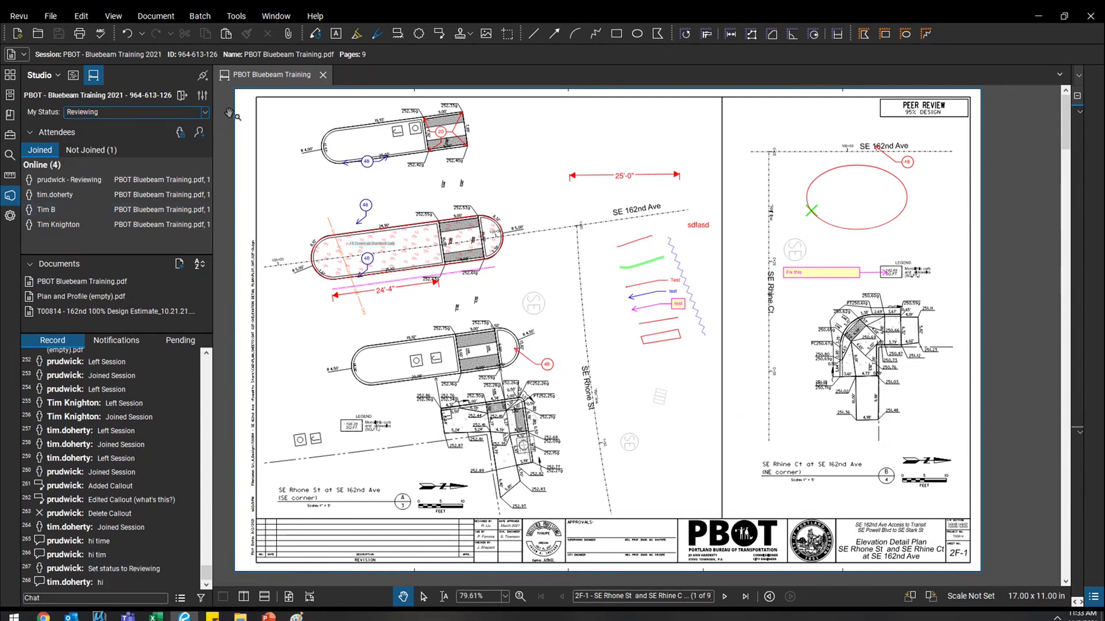
mouse_move(90, 182)
Step: Alert another attendee about the 25'-0" length measurement markup
right_click(74, 194)
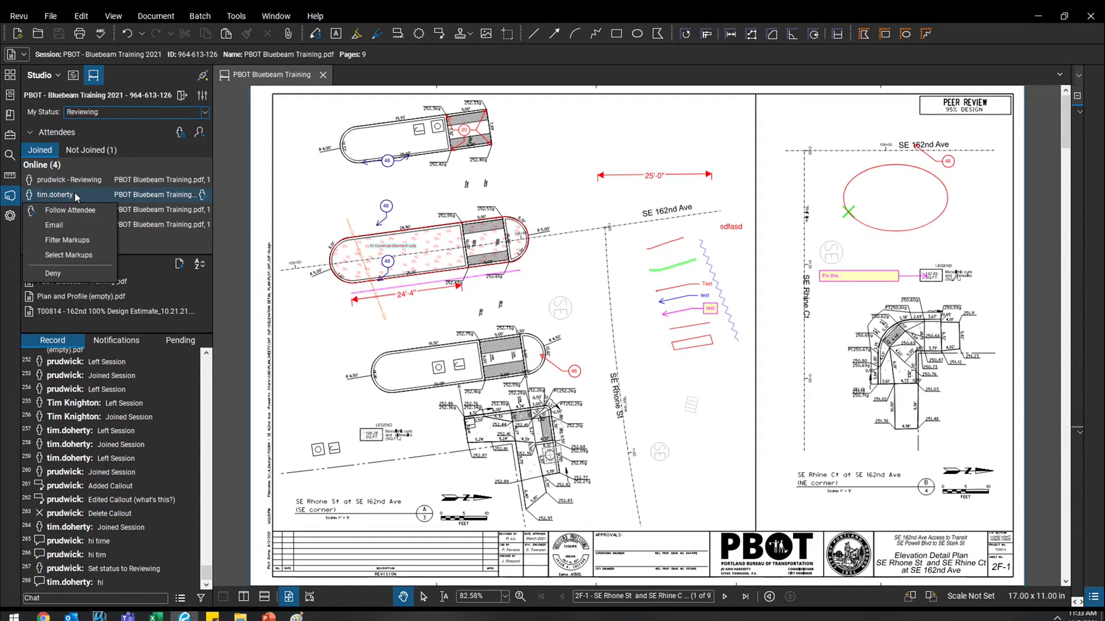
left_click(633, 192)
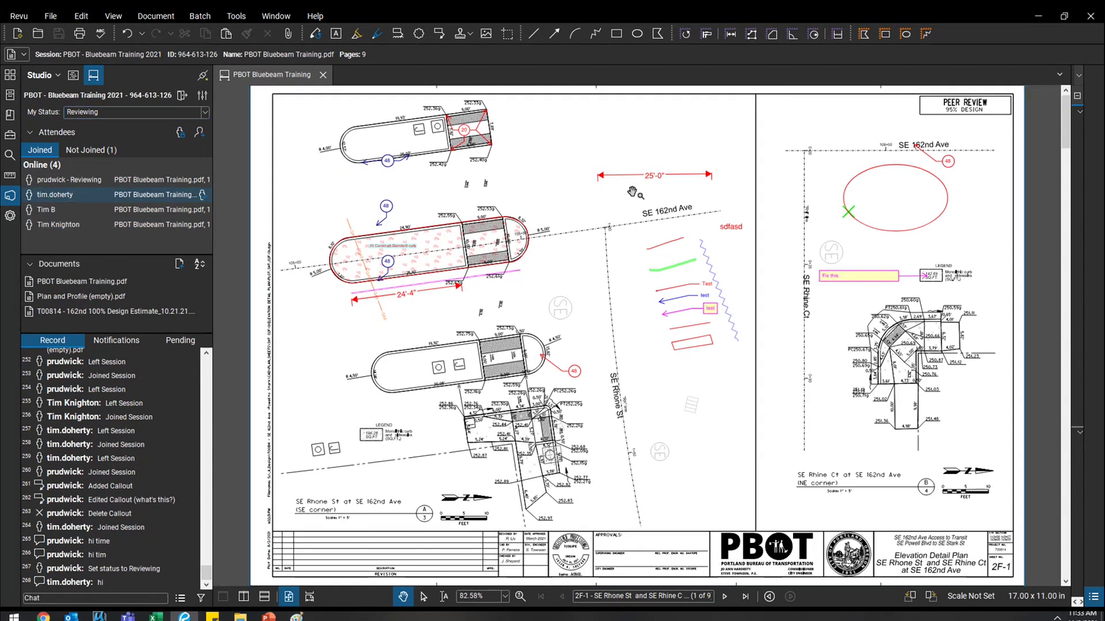
scroll(633, 193, "up", 3)
left_click(558, 180)
right_click(559, 181)
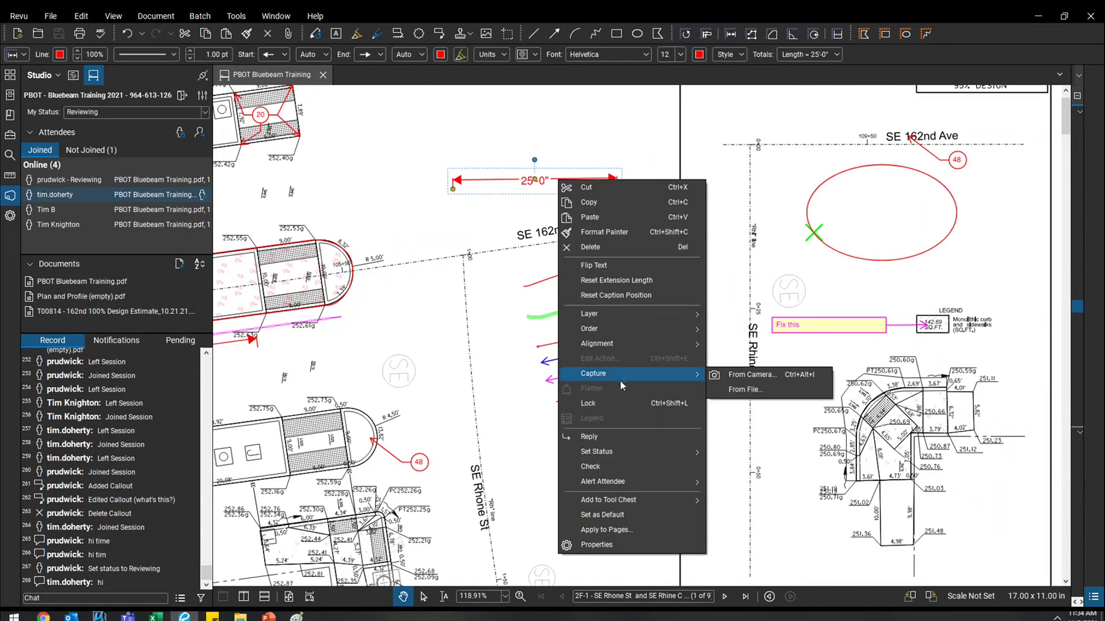
mouse_move(626, 486)
left_click(728, 482)
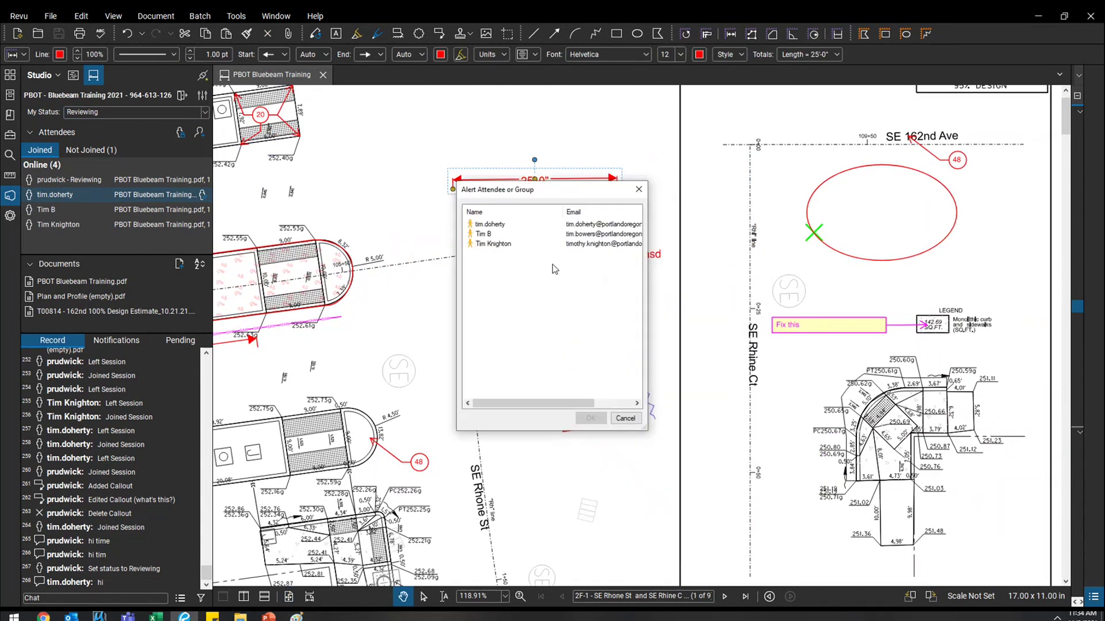
left_click(489, 224)
left_click(590, 418)
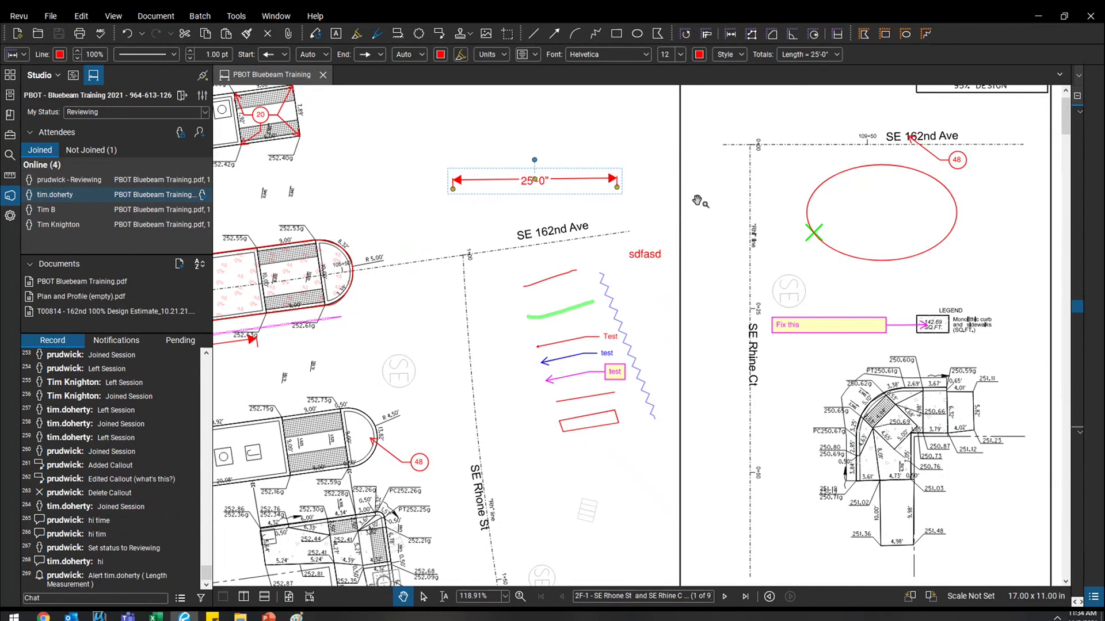
Step: Check the alert under Notifications, then return to the session Record list
scroll(702, 182, "down", 4)
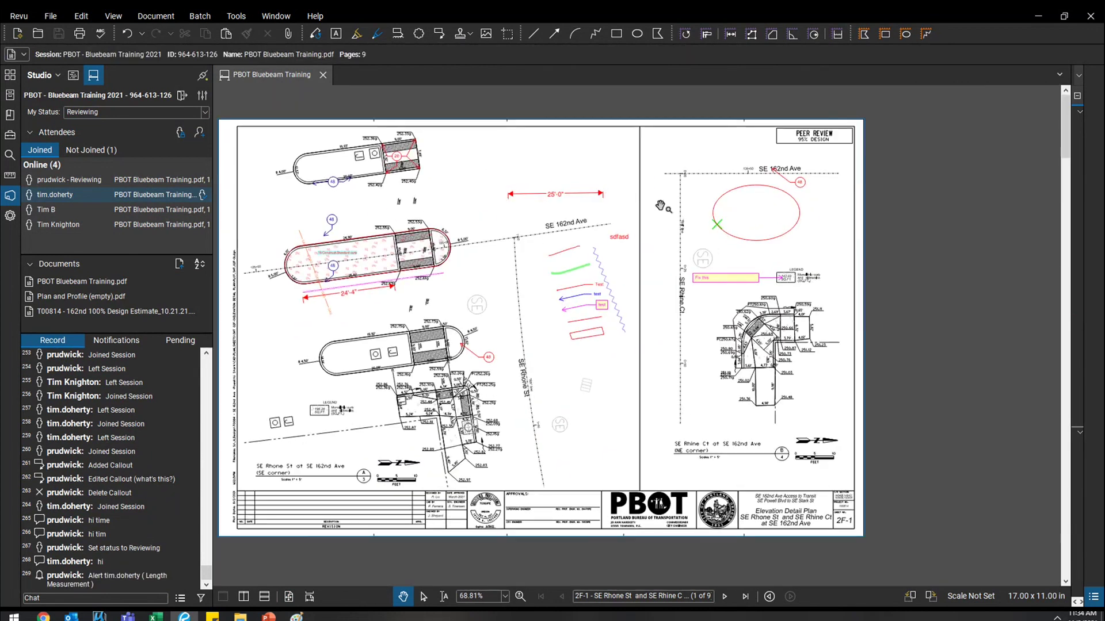
left_click(118, 340)
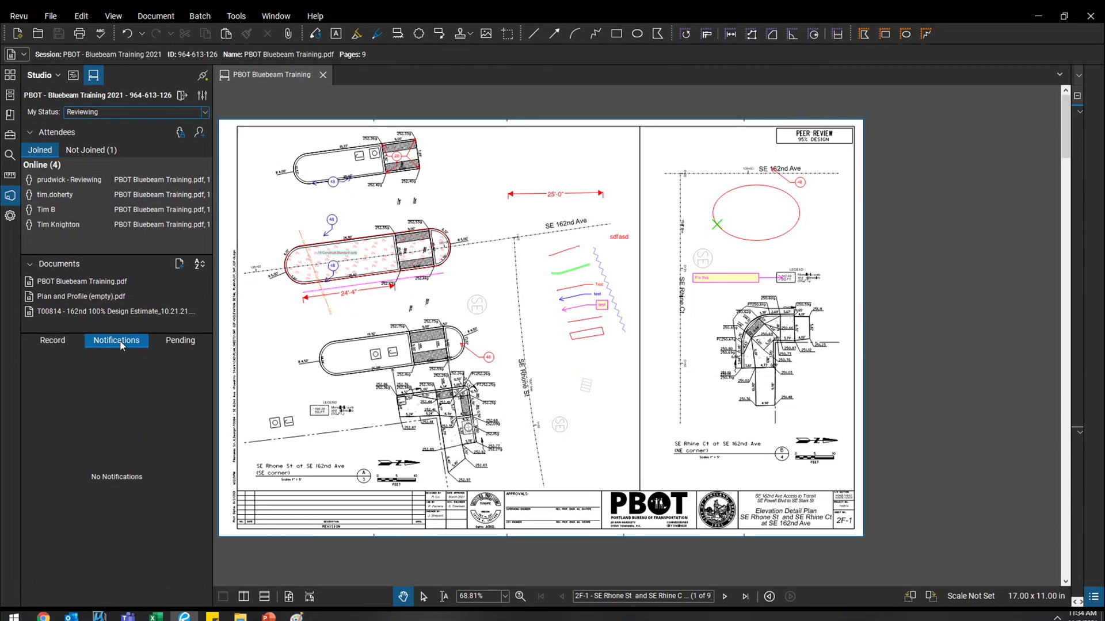
left_click(49, 340)
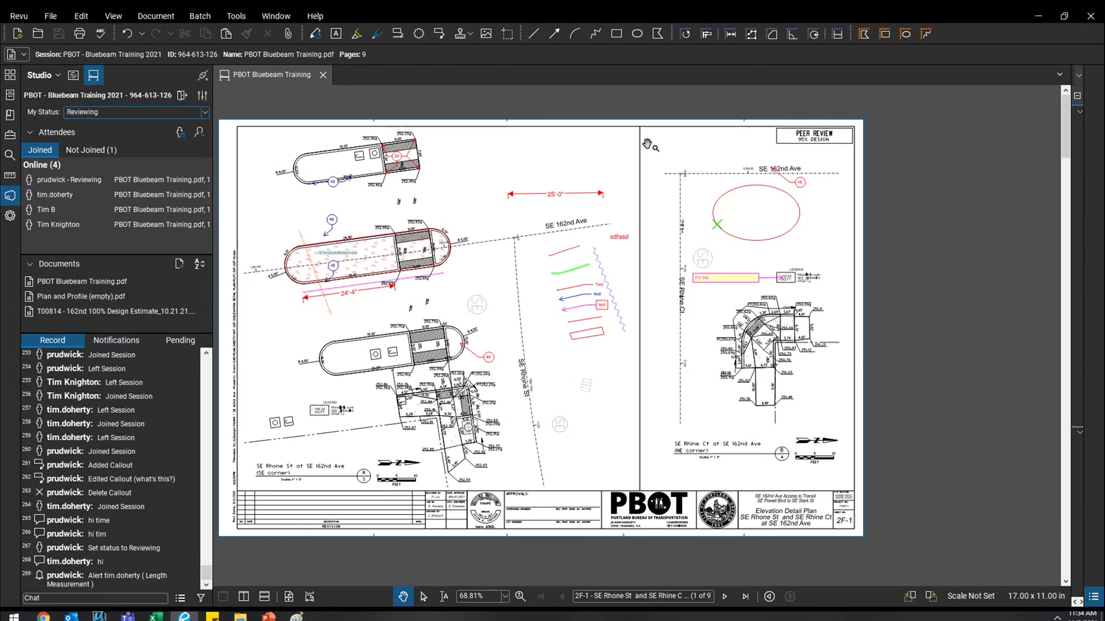